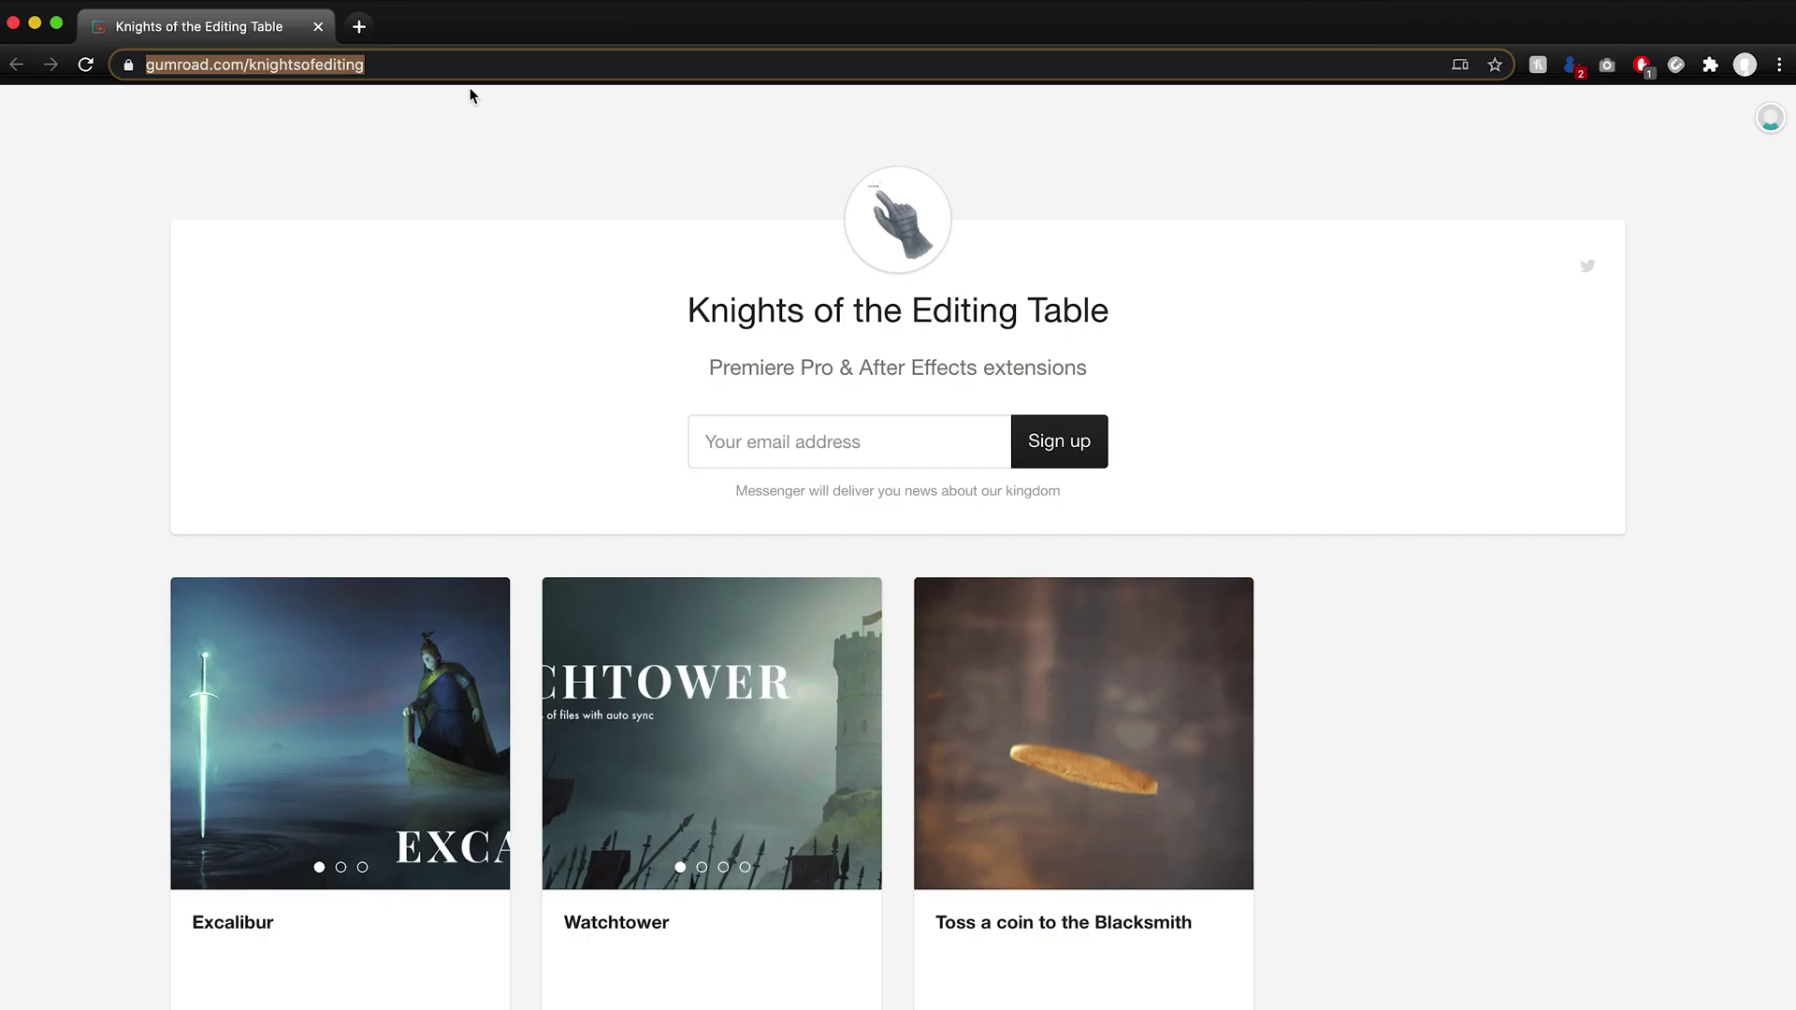
Open the Watchtower product on Gumroad and browse its preview images
left_click(190, 363)
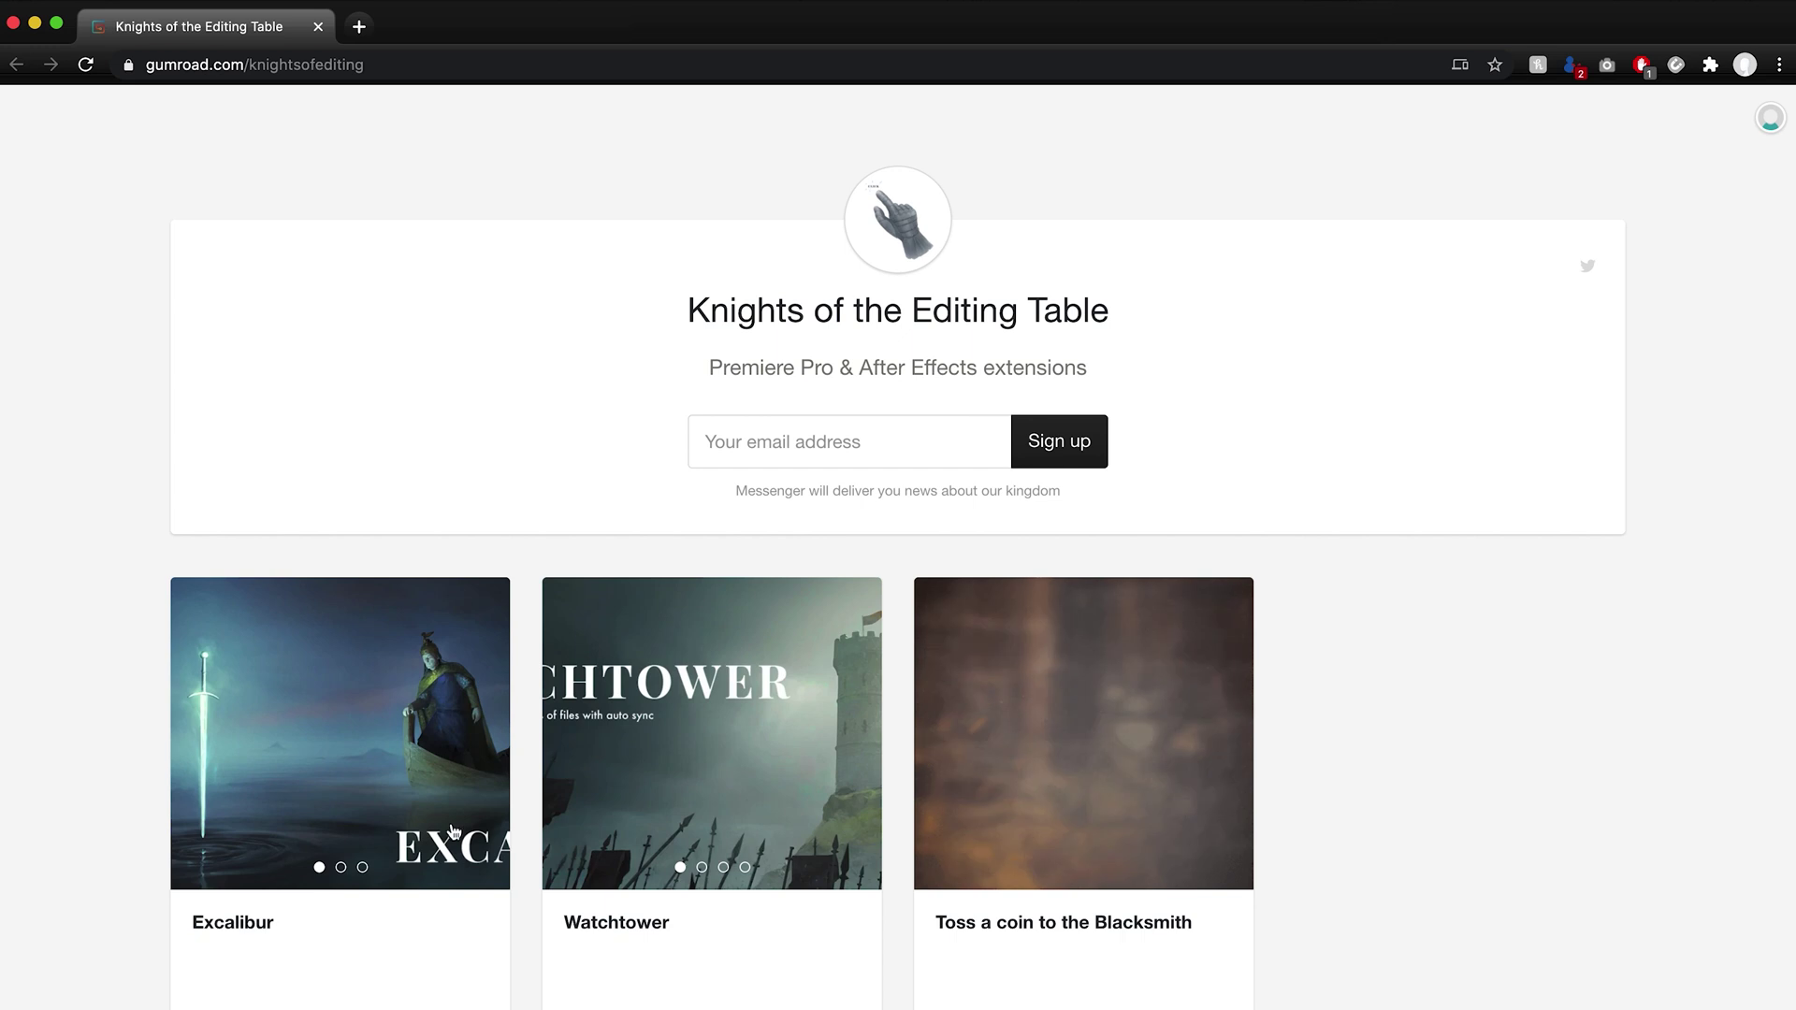
mouse_move(358, 828)
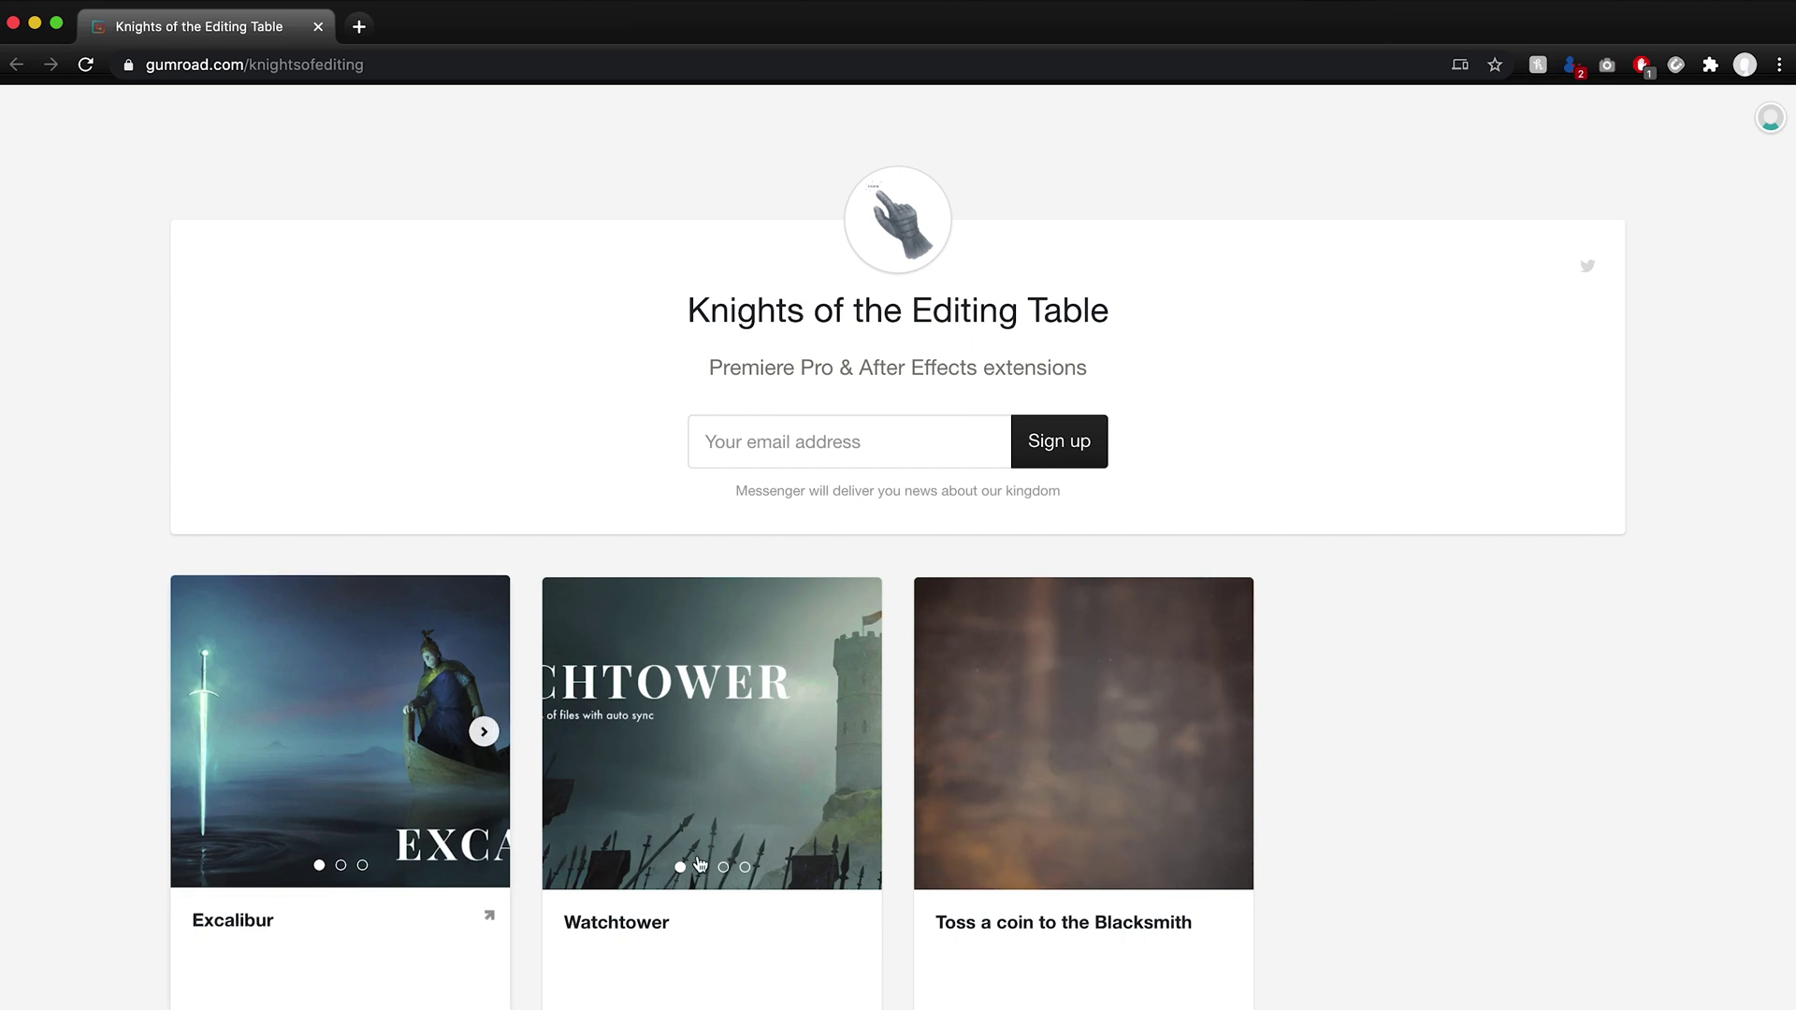
mouse_move(634, 928)
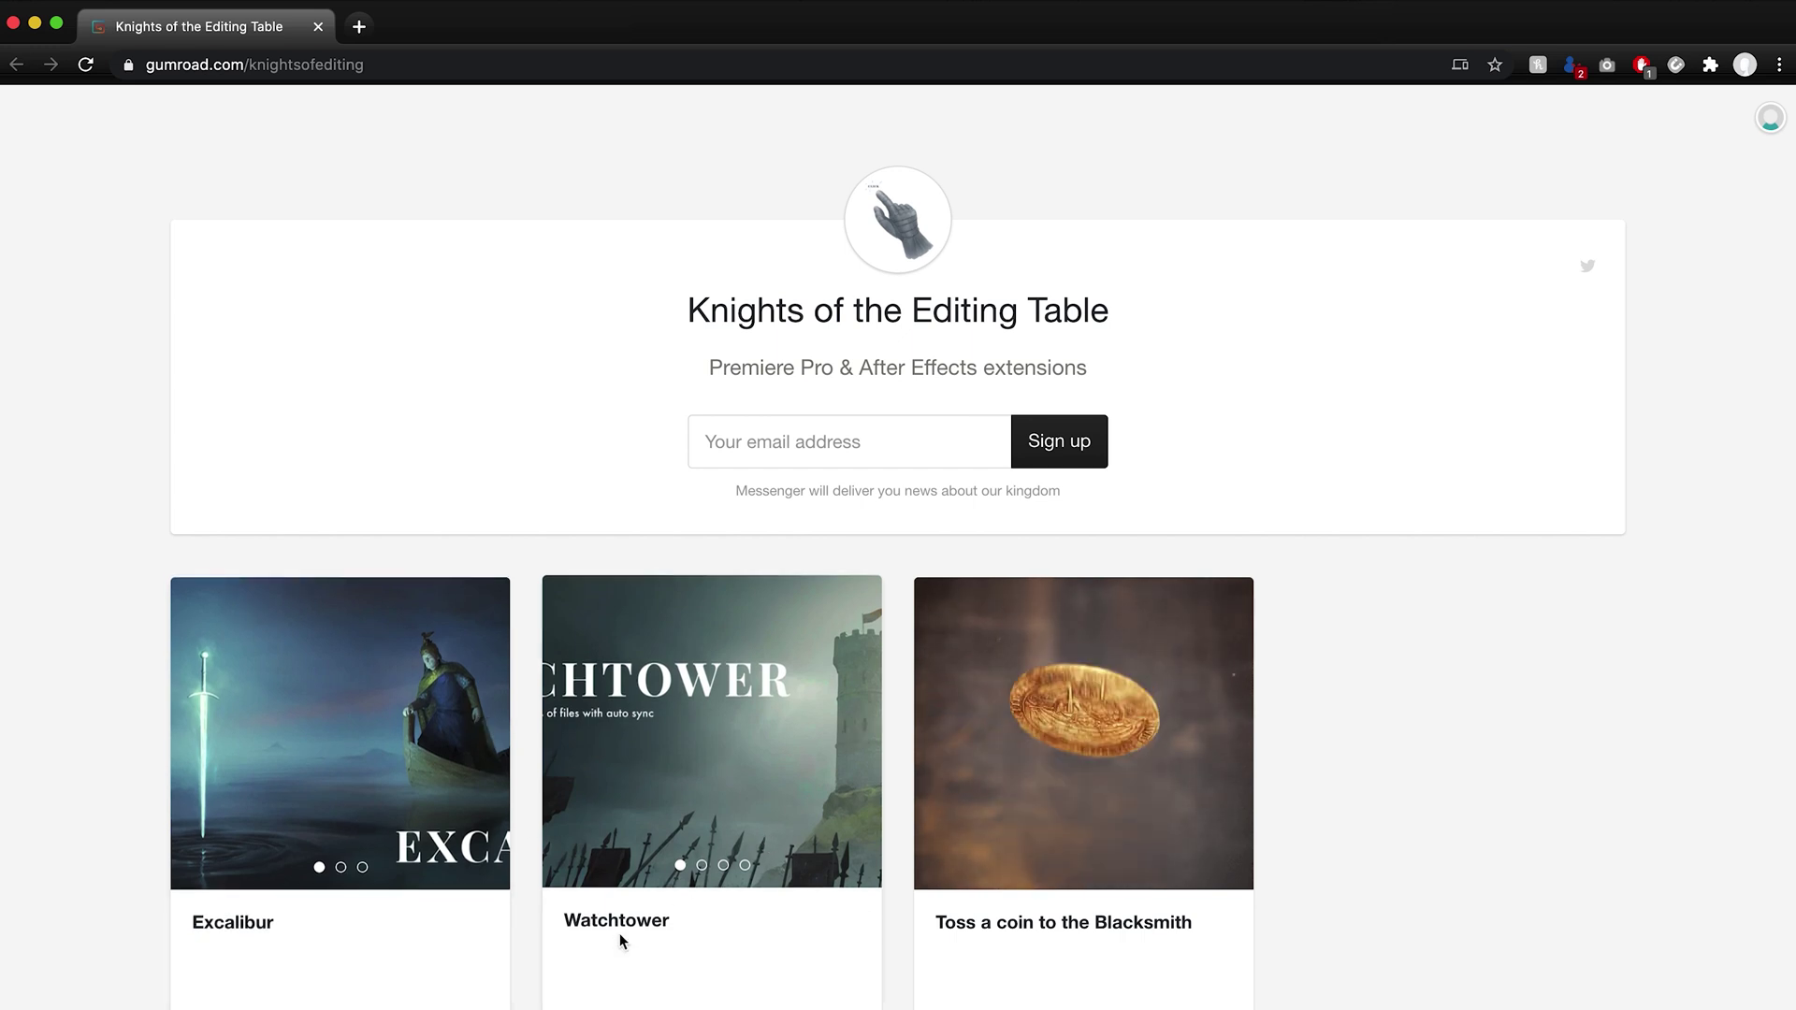
left_click(623, 942)
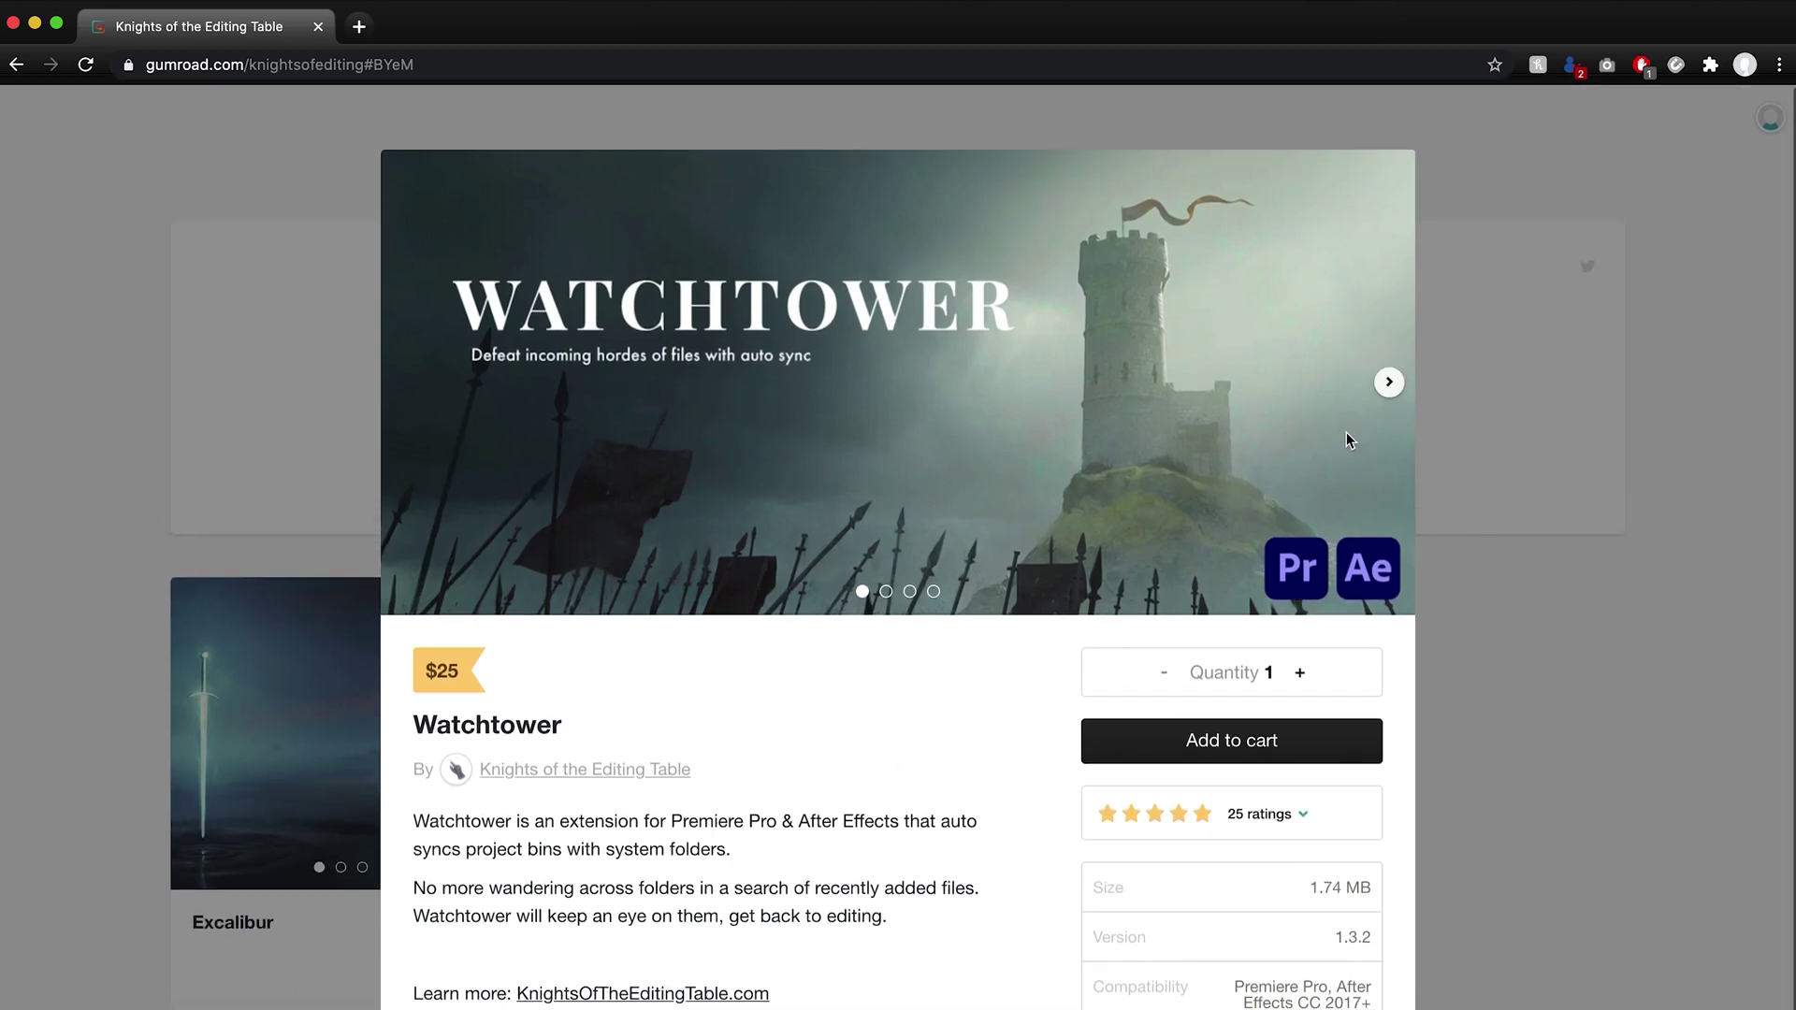
left_click(1386, 394)
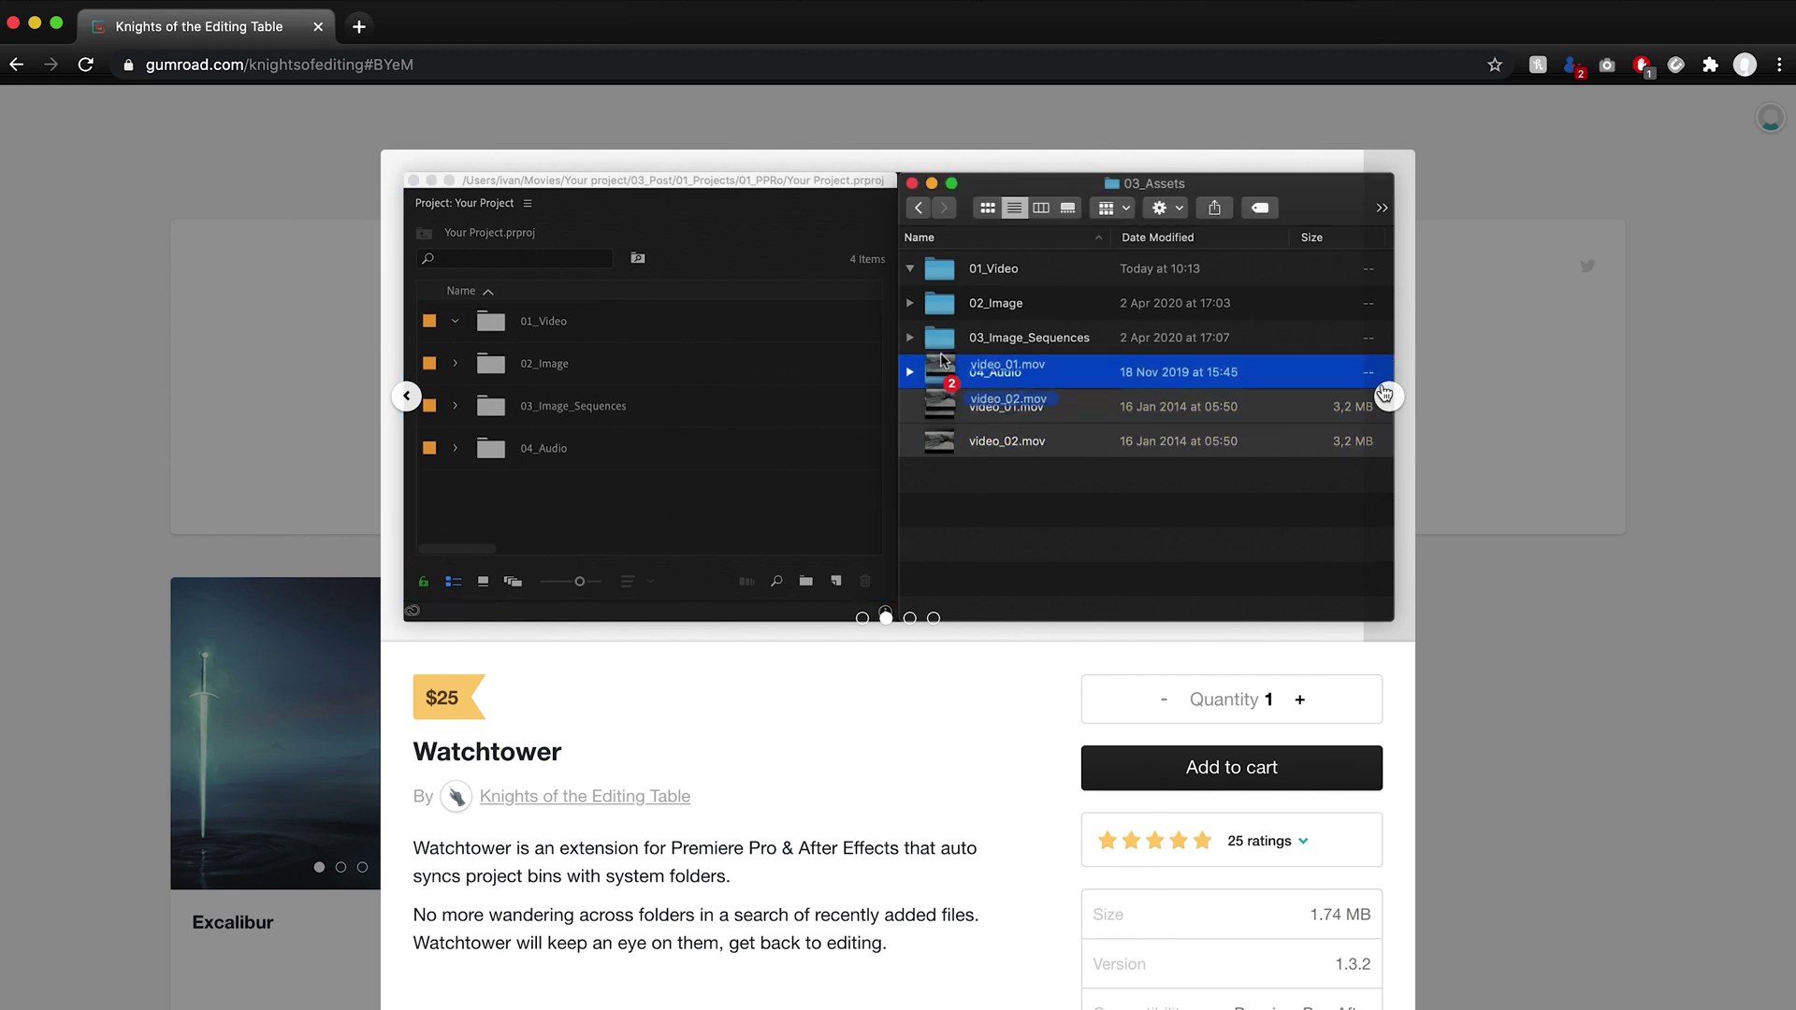
Add Watchtower ($25) to the cart and proceed to payment
scroll(1291, 561, "right", 2)
scroll(1202, 754, "down", 1)
left_click(1202, 754)
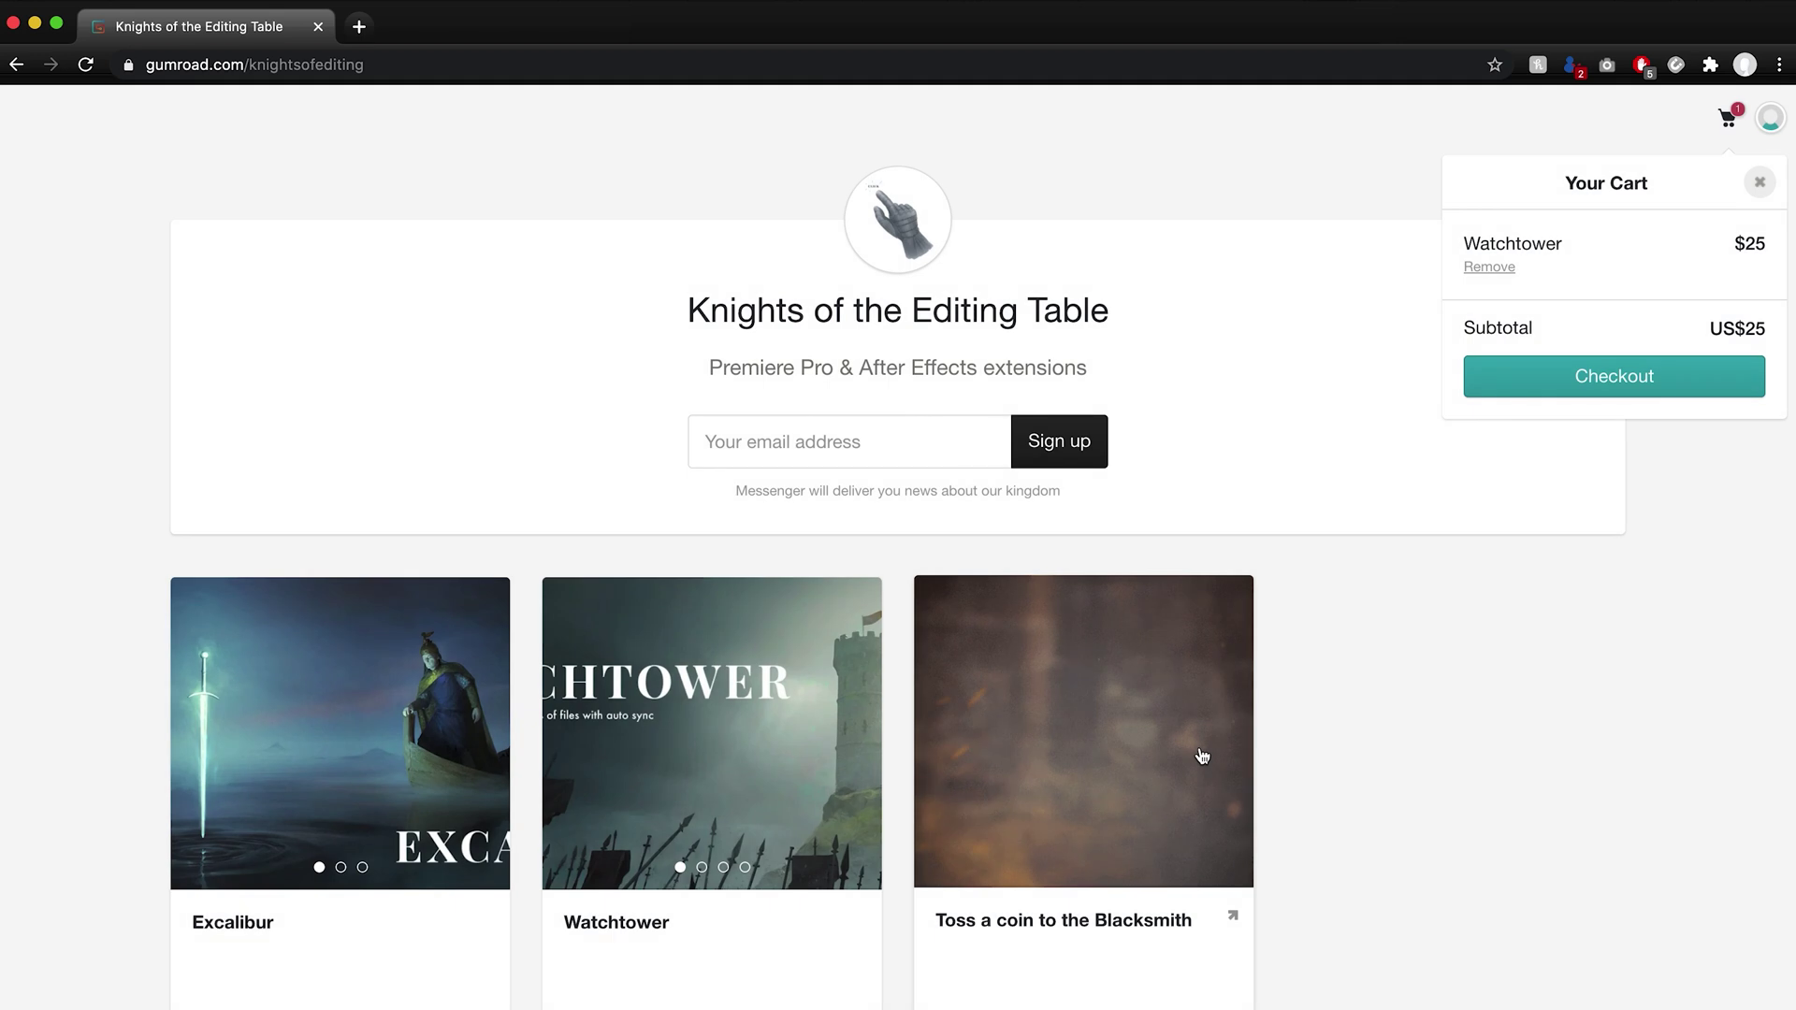
left_click(1597, 374)
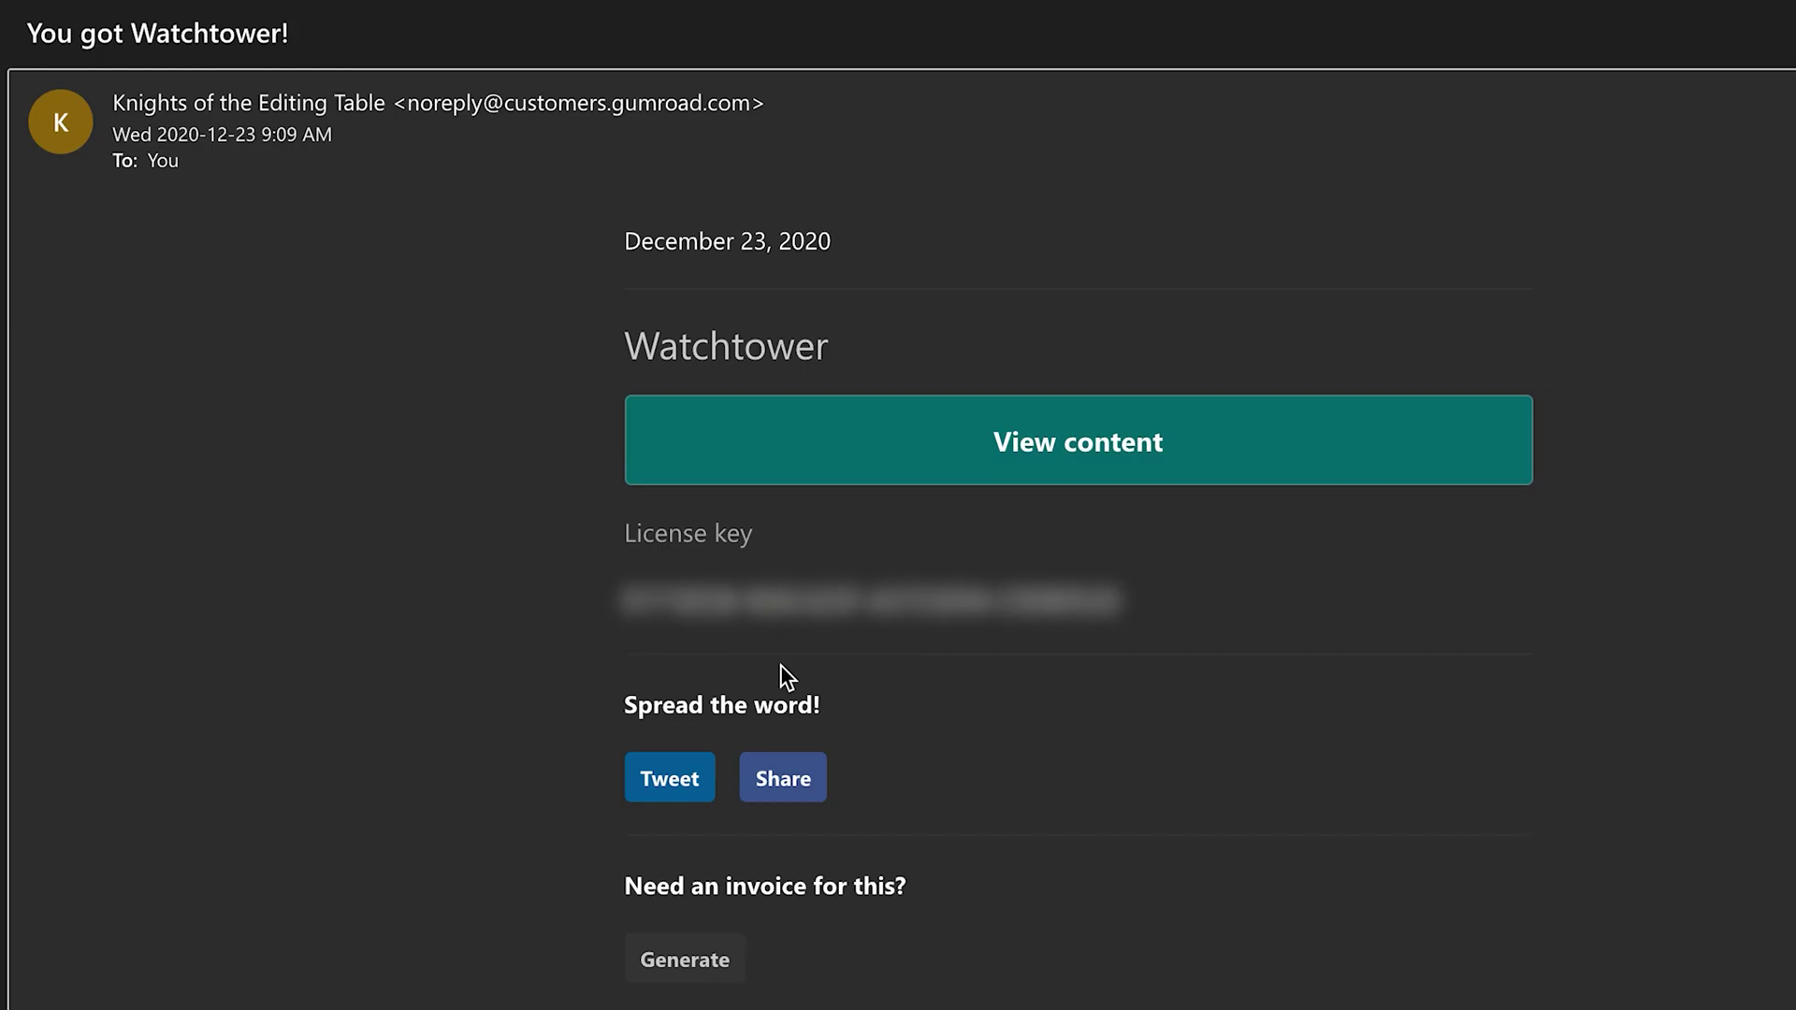
Open the purchased Watchtower content and save Watchtower_1.3.2.zip into Downloads
left_click(1099, 442)
left_click(1451, 313)
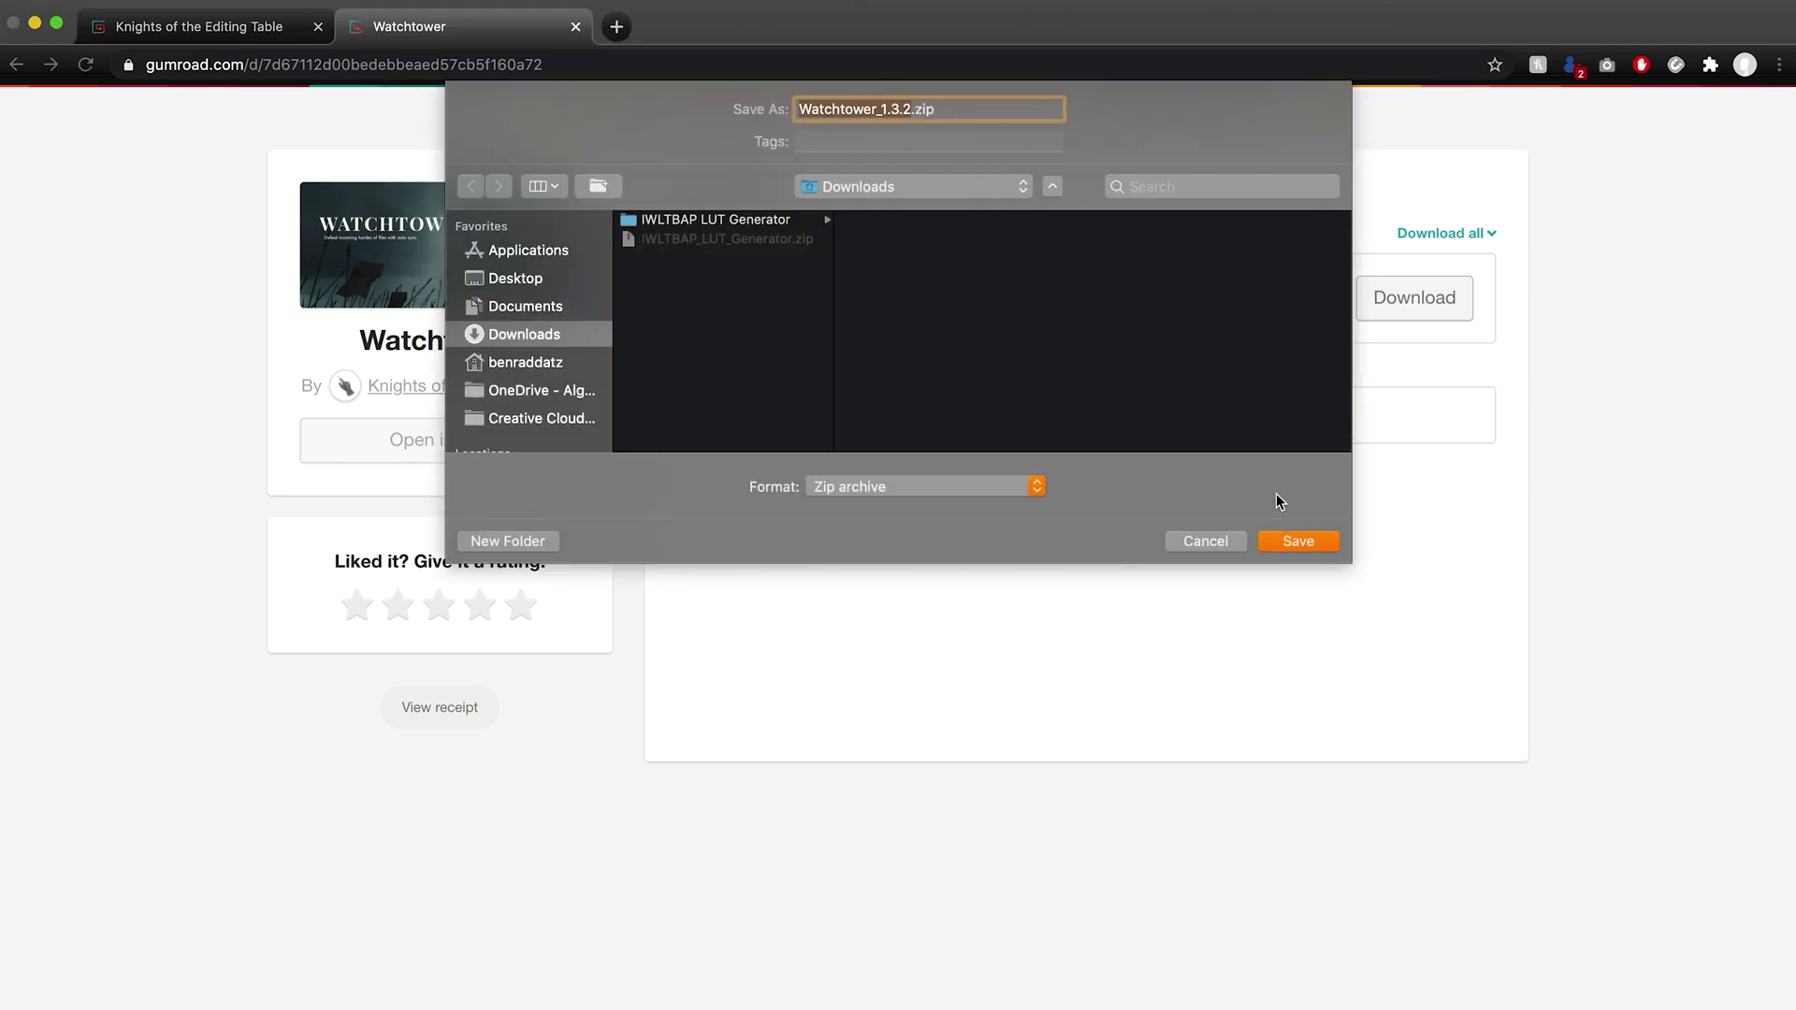
left_click(1296, 542)
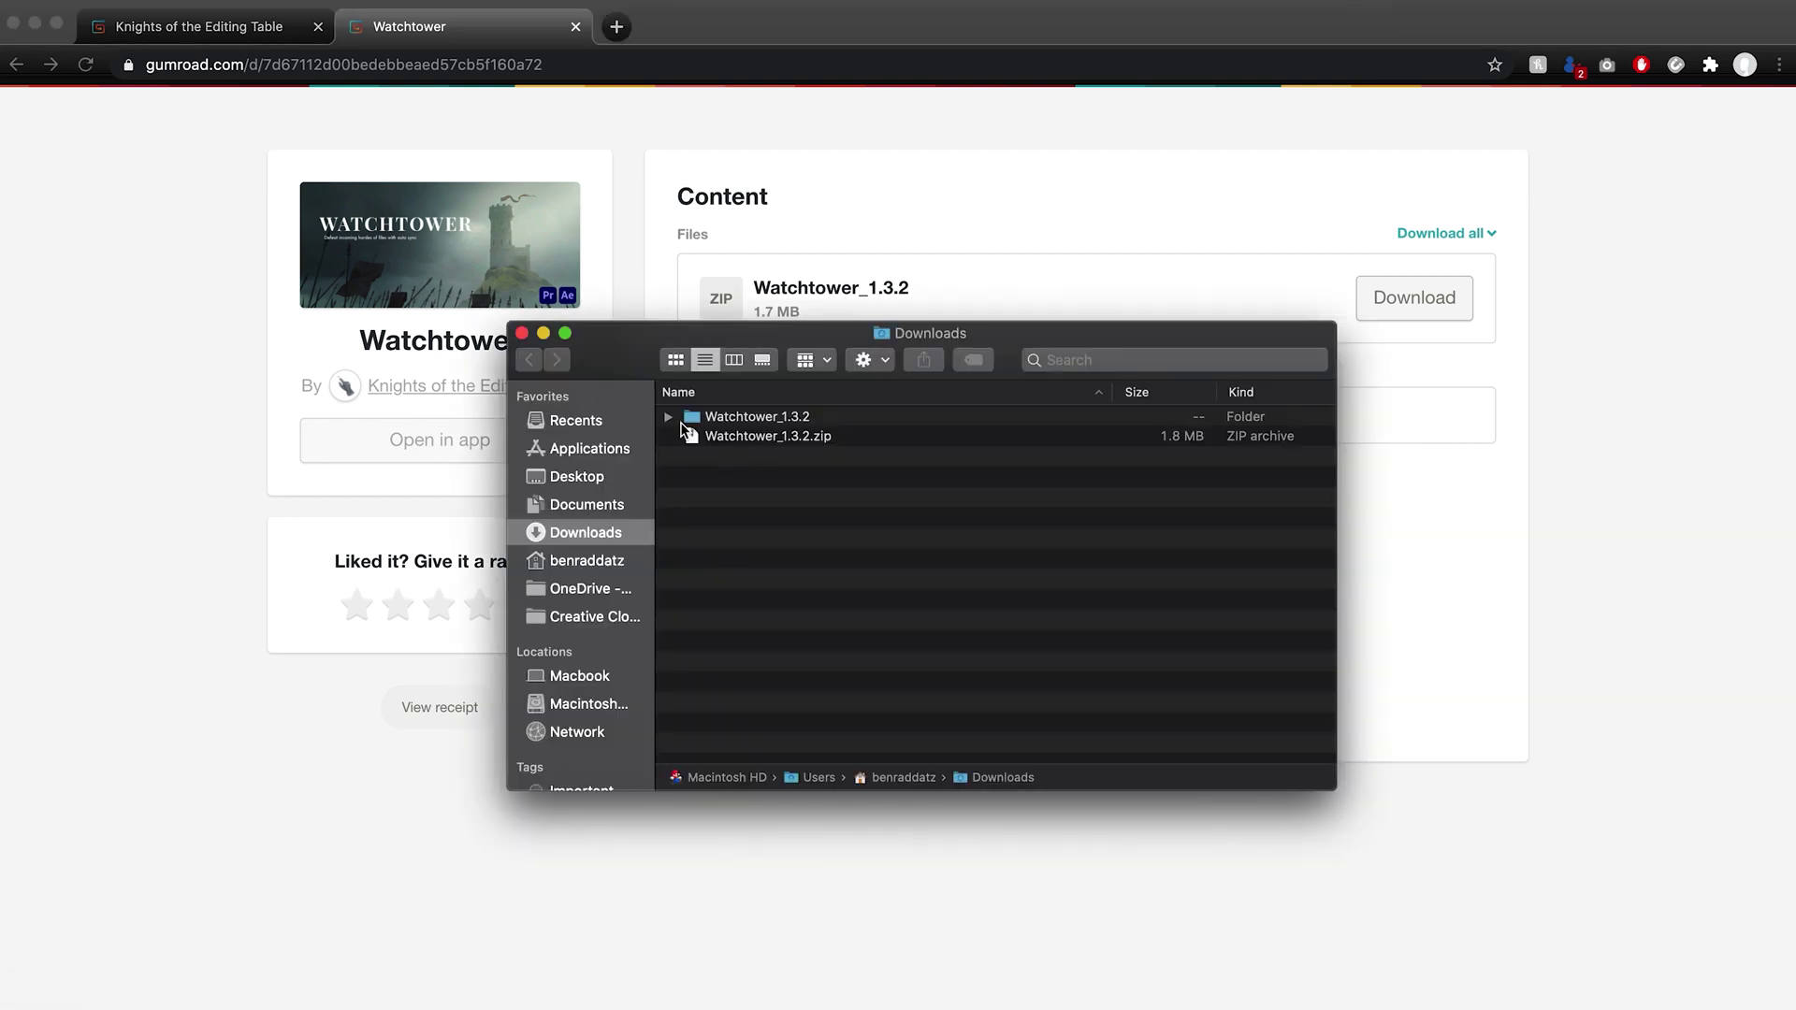
Launch Watchtower_1.3.2.pkg from Downloads > Watchtower_1.3.2 > macOS
left_click(681, 417)
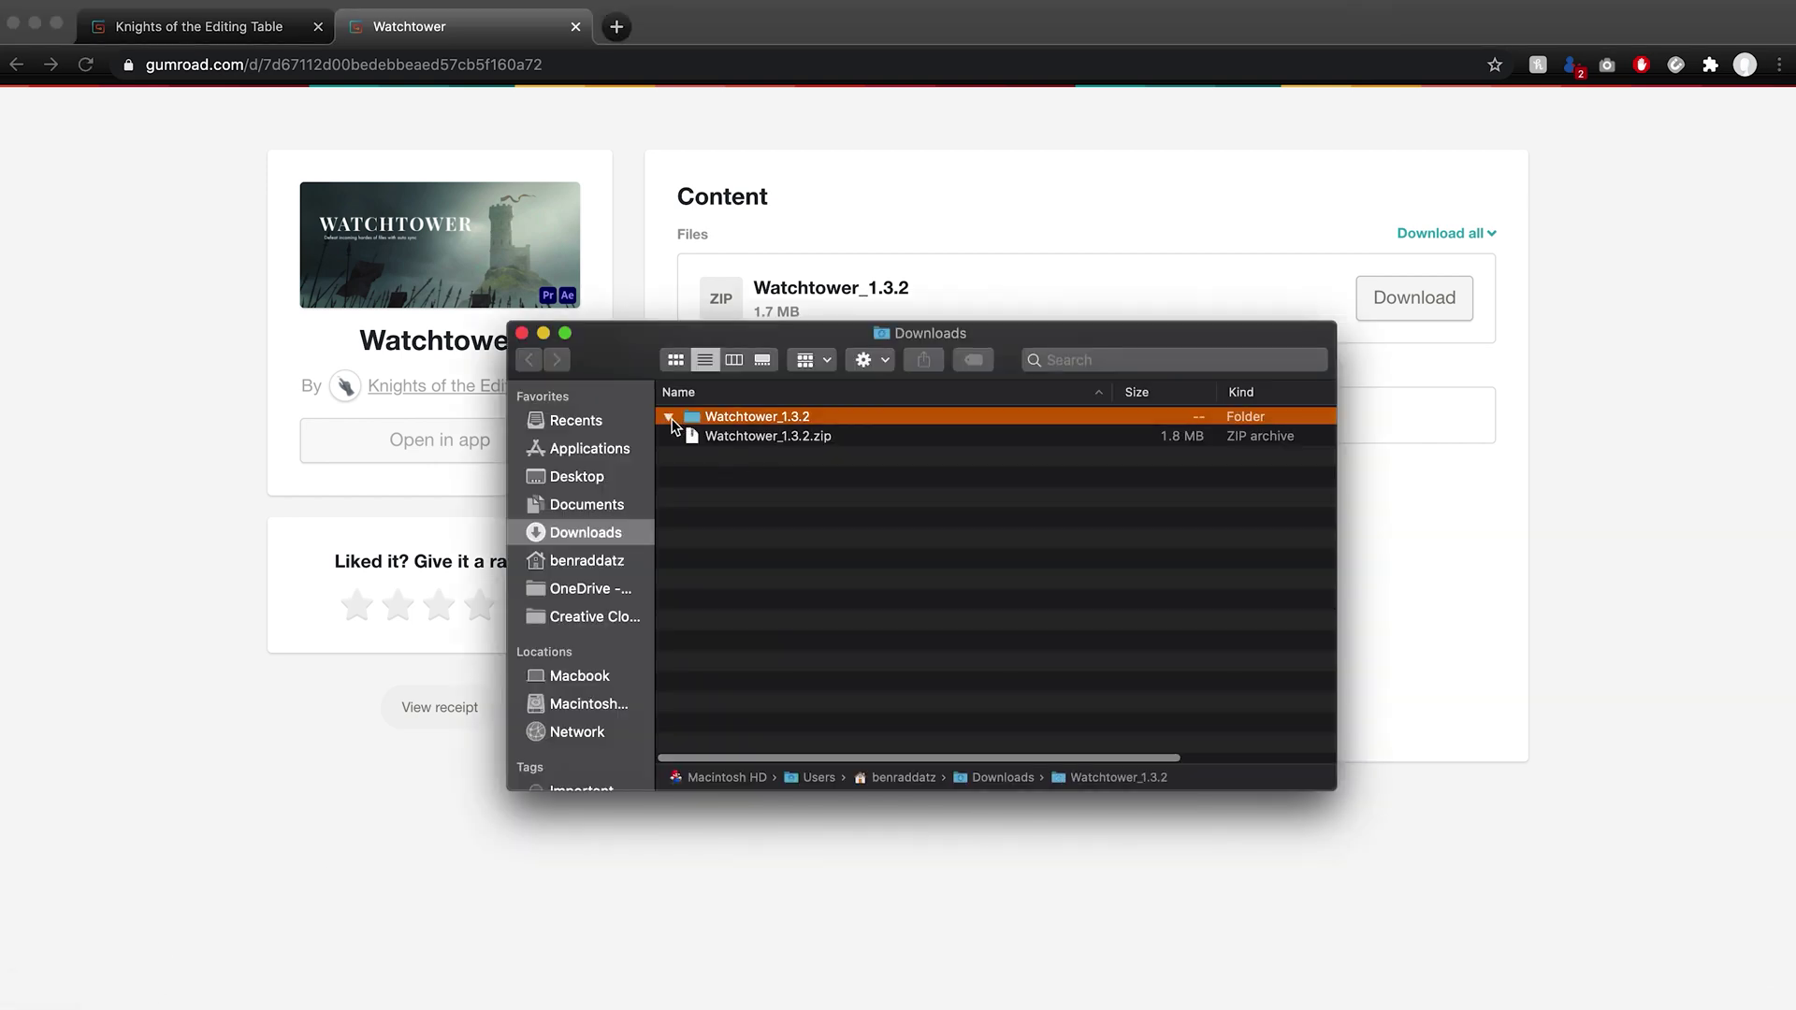
left_click(668, 416)
left_click(692, 436)
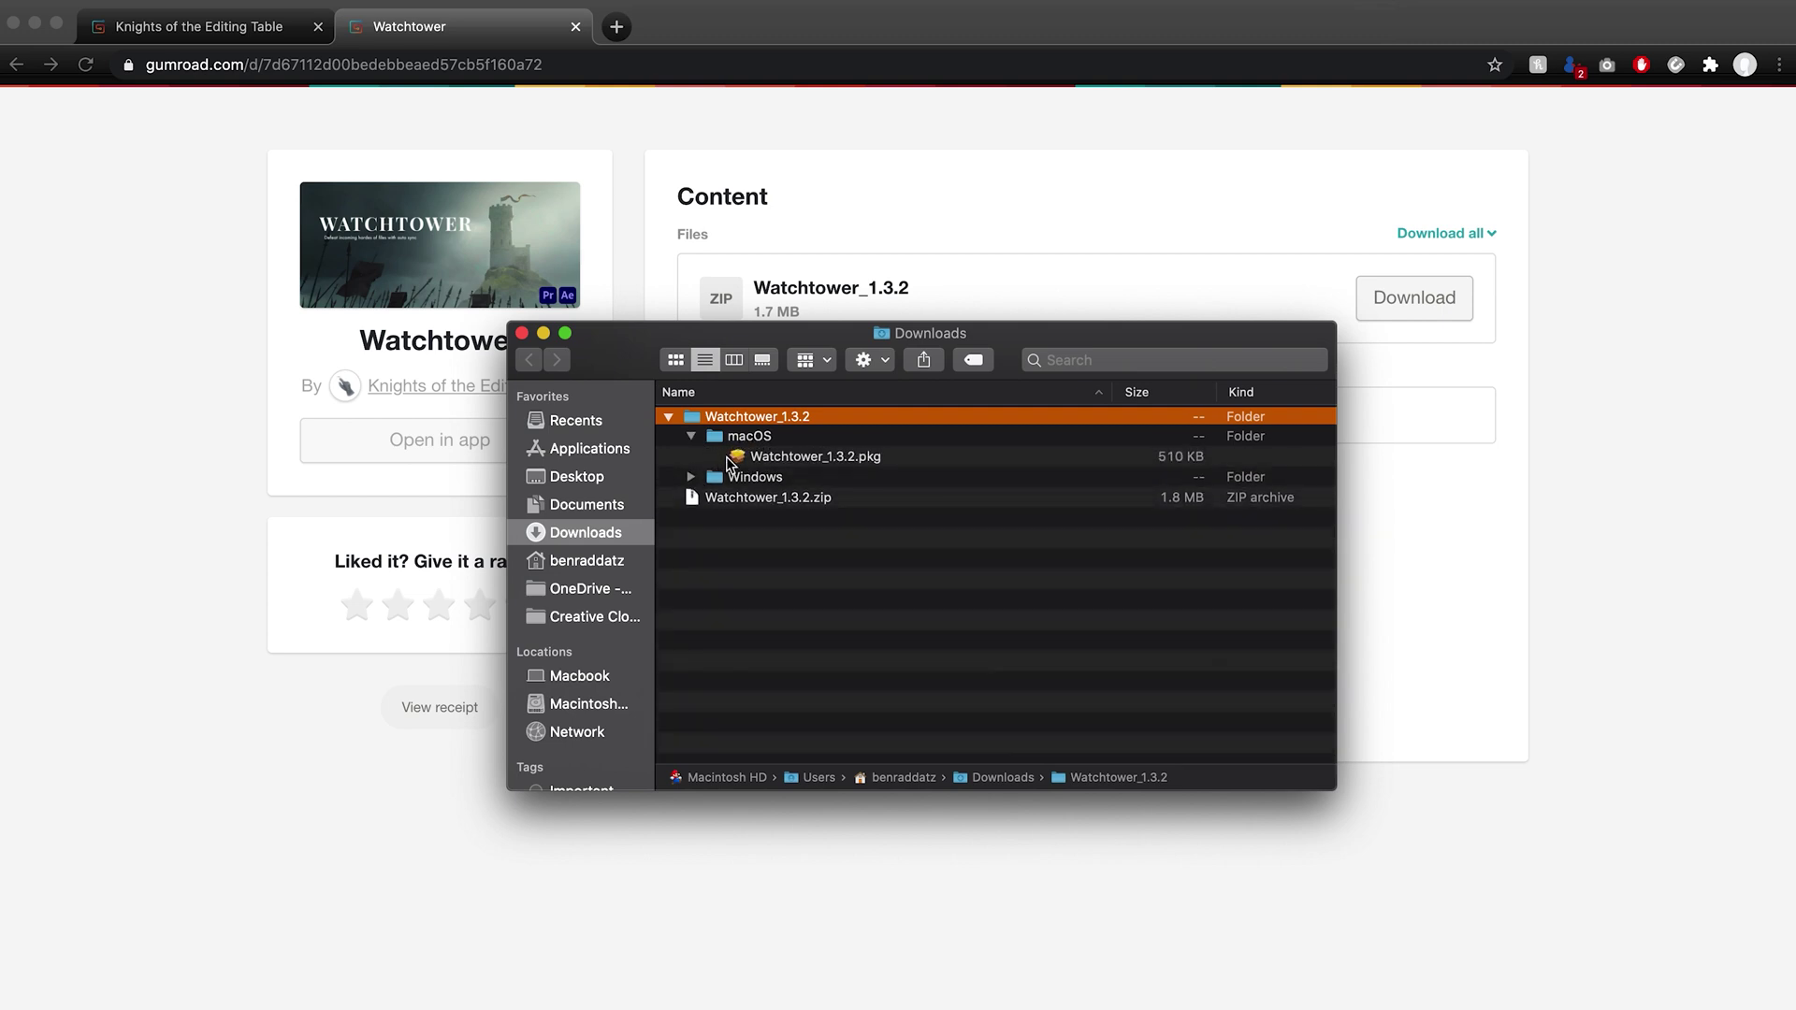
left_click(756, 459)
double_click(756, 458)
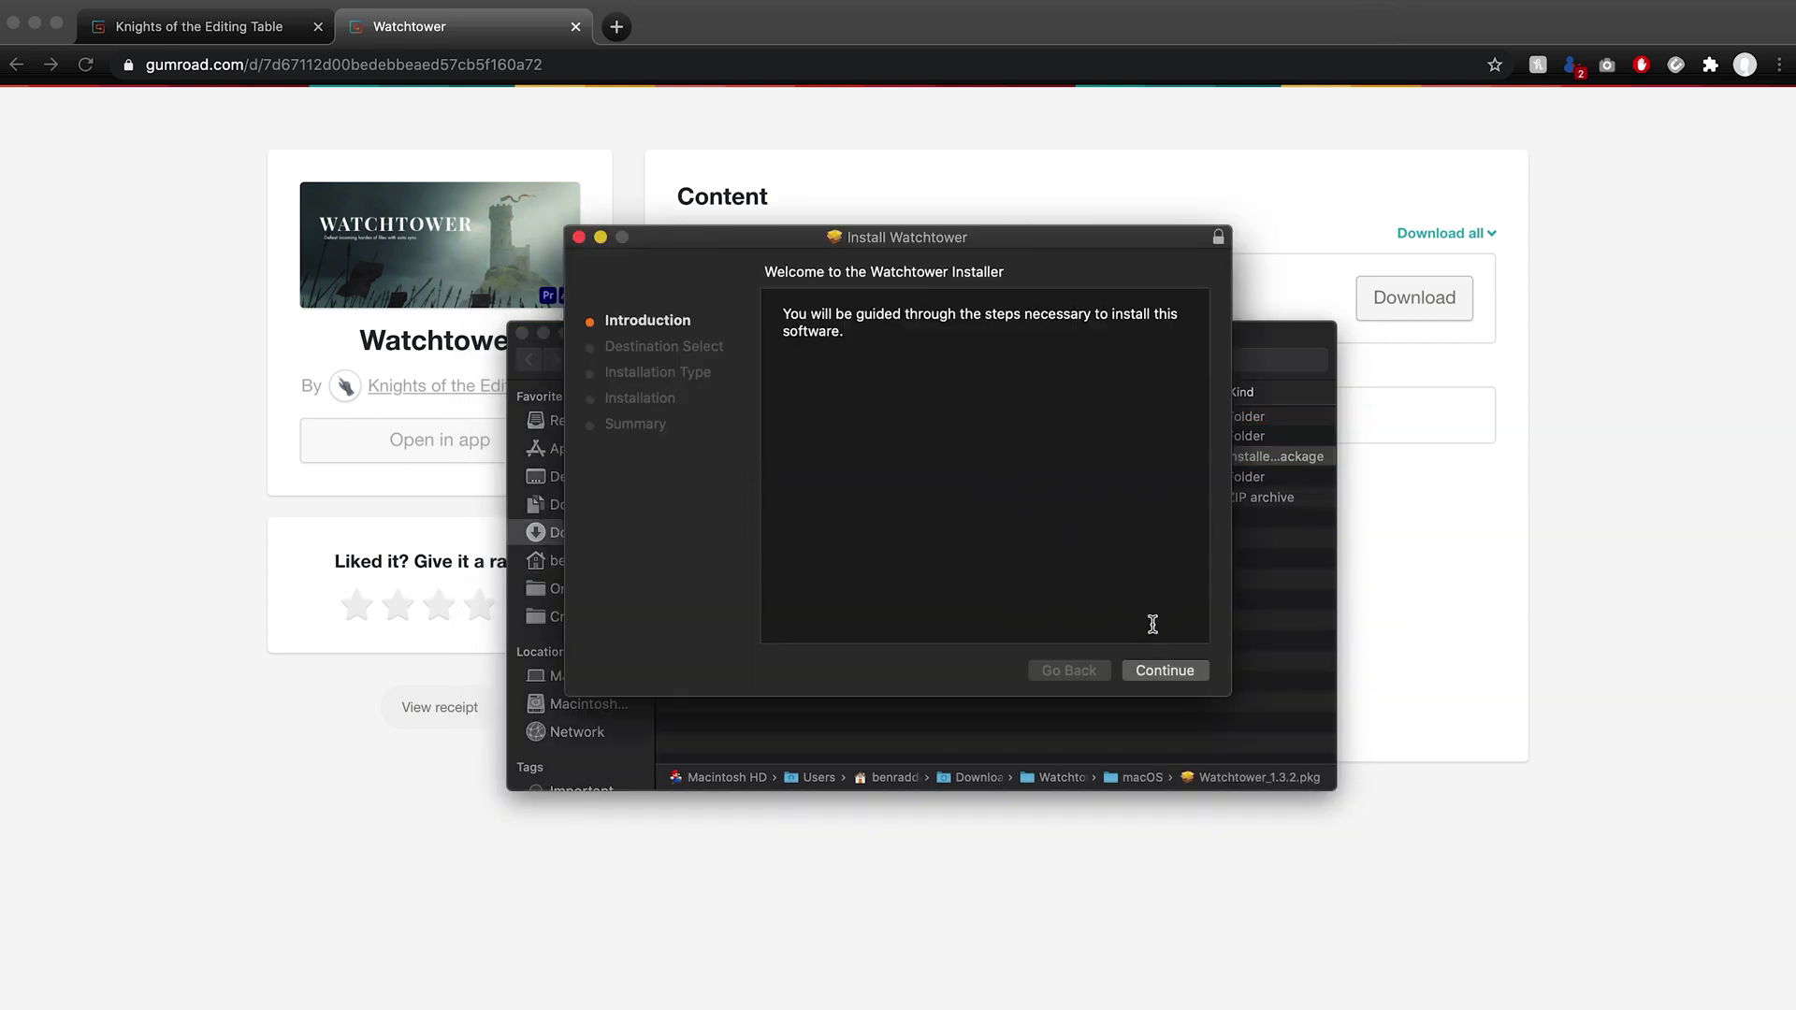
Install Watchtower onto Macintosh HD, authorize with the admin password, and close the installer
left_click(1165, 671)
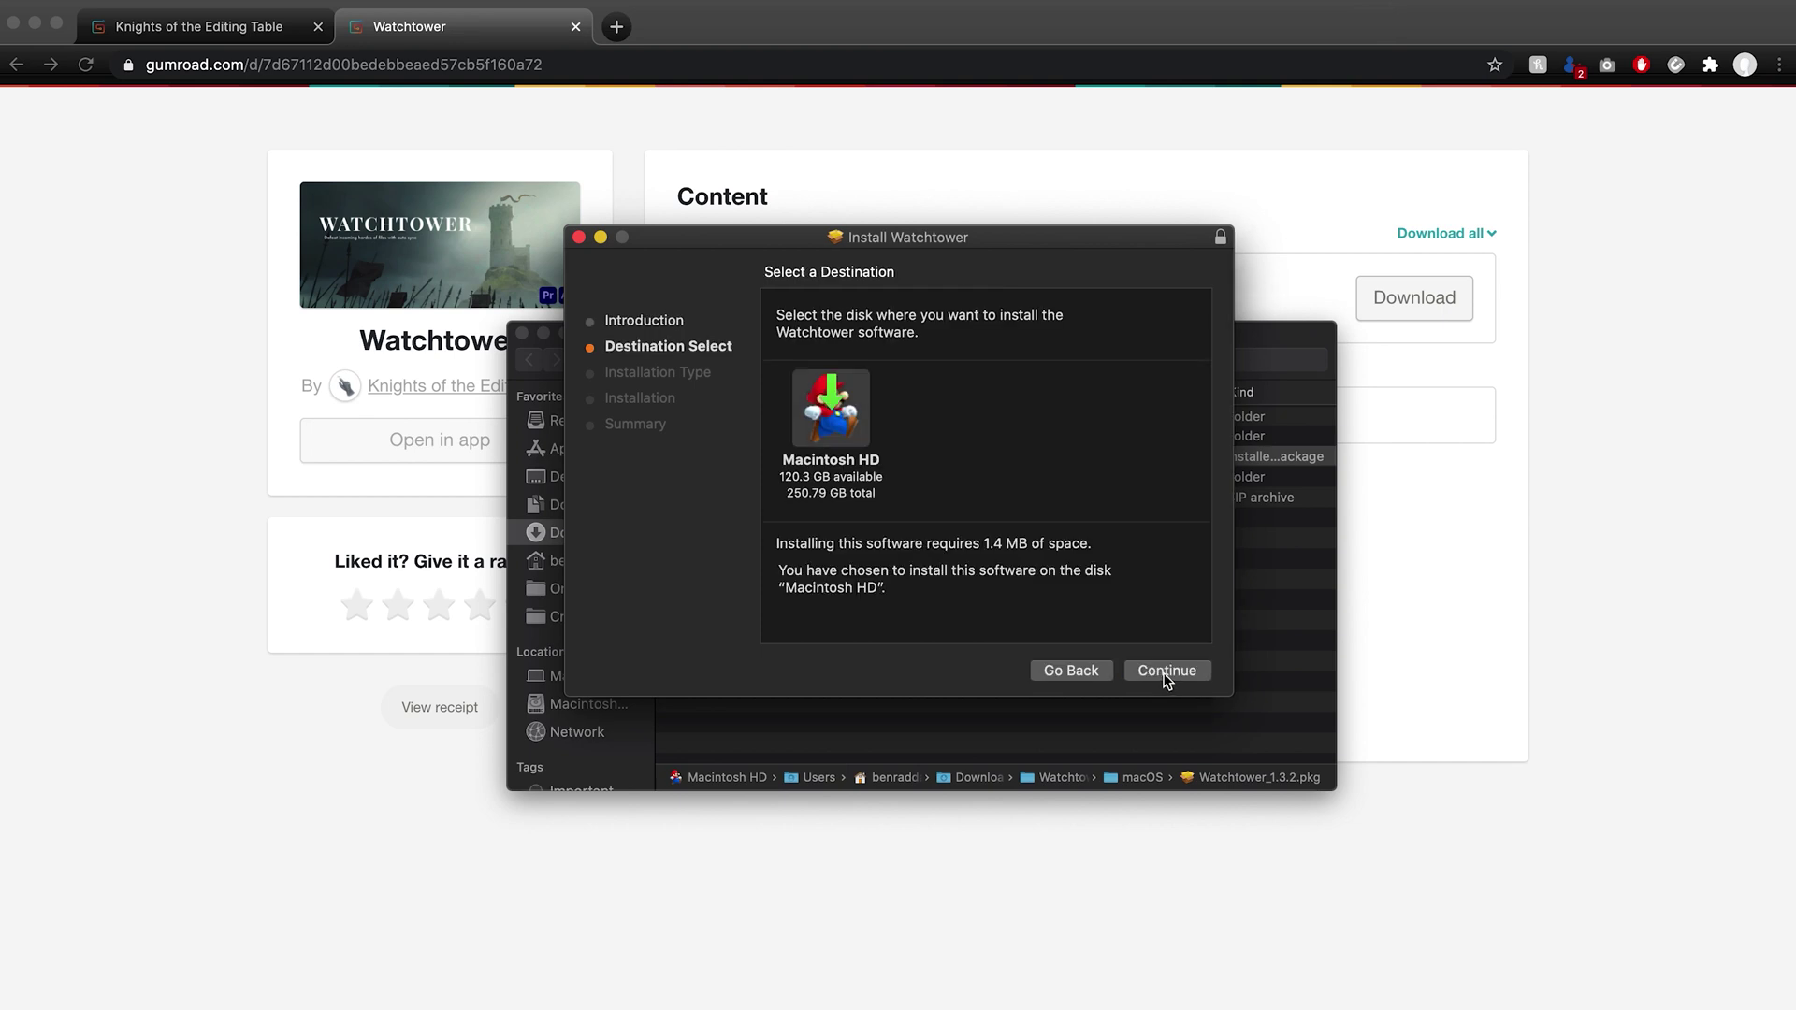
left_click(1166, 671)
left_click(1172, 671)
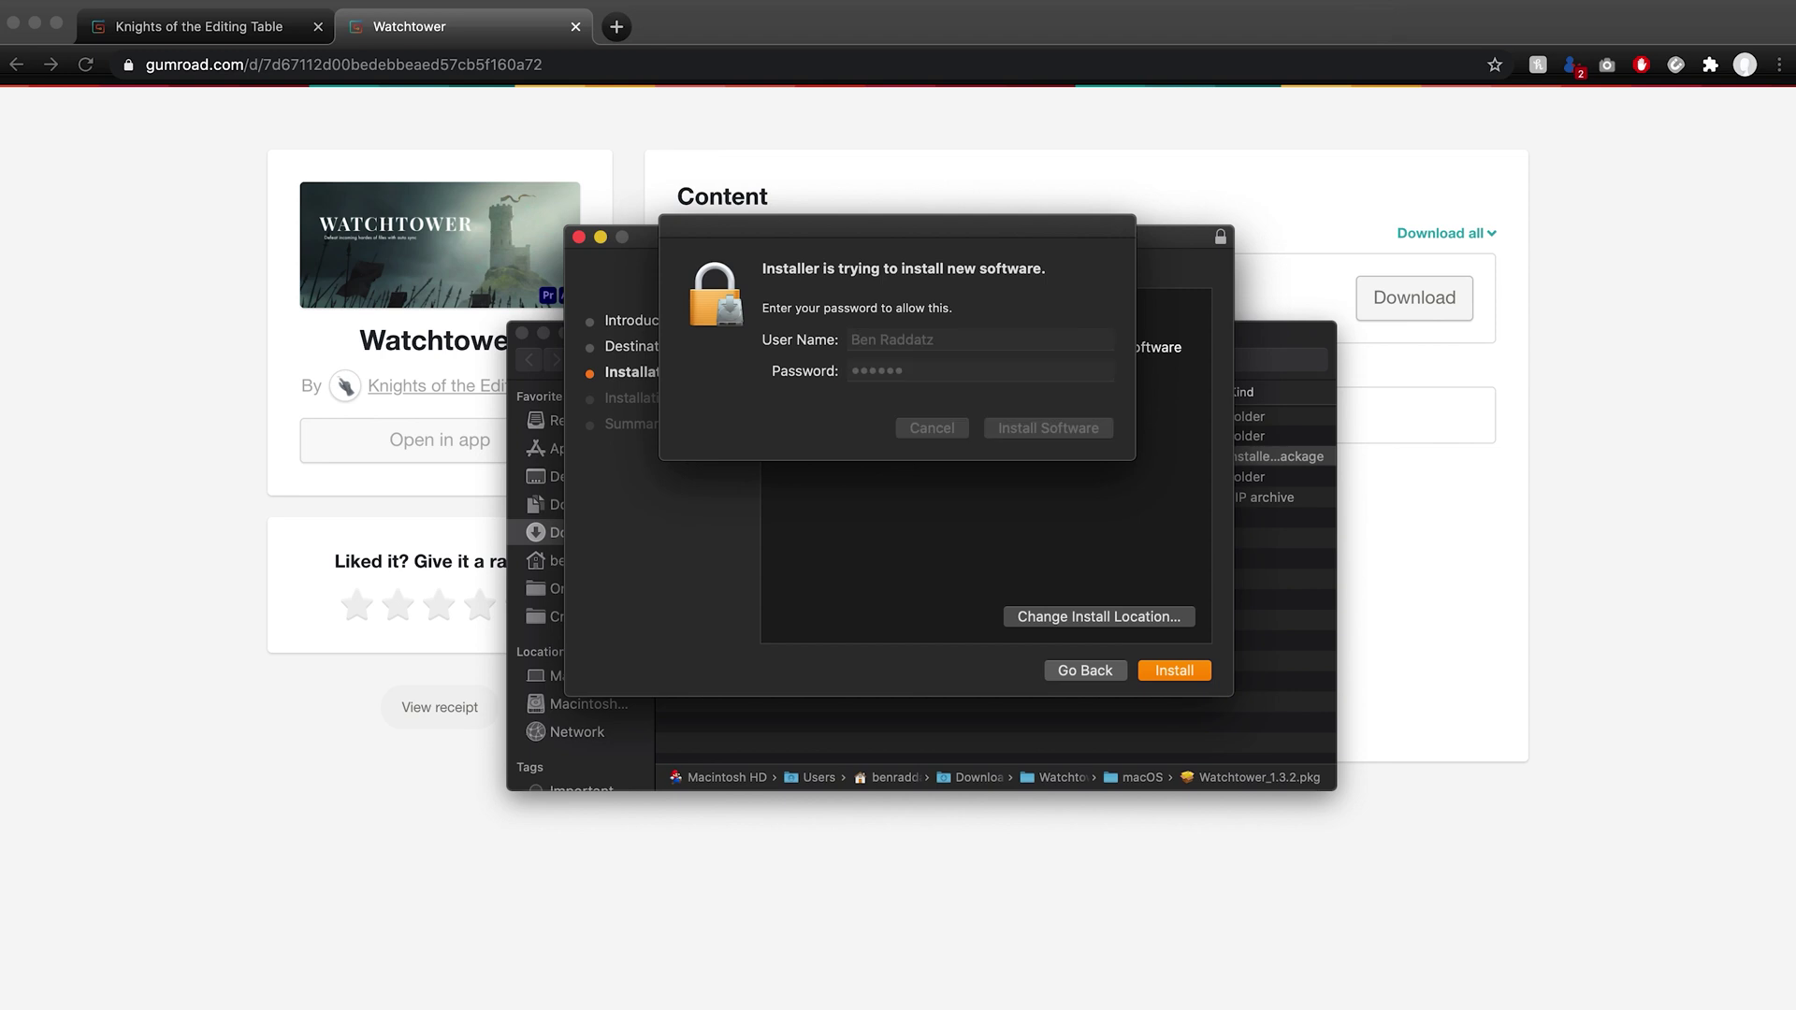
key("Return")
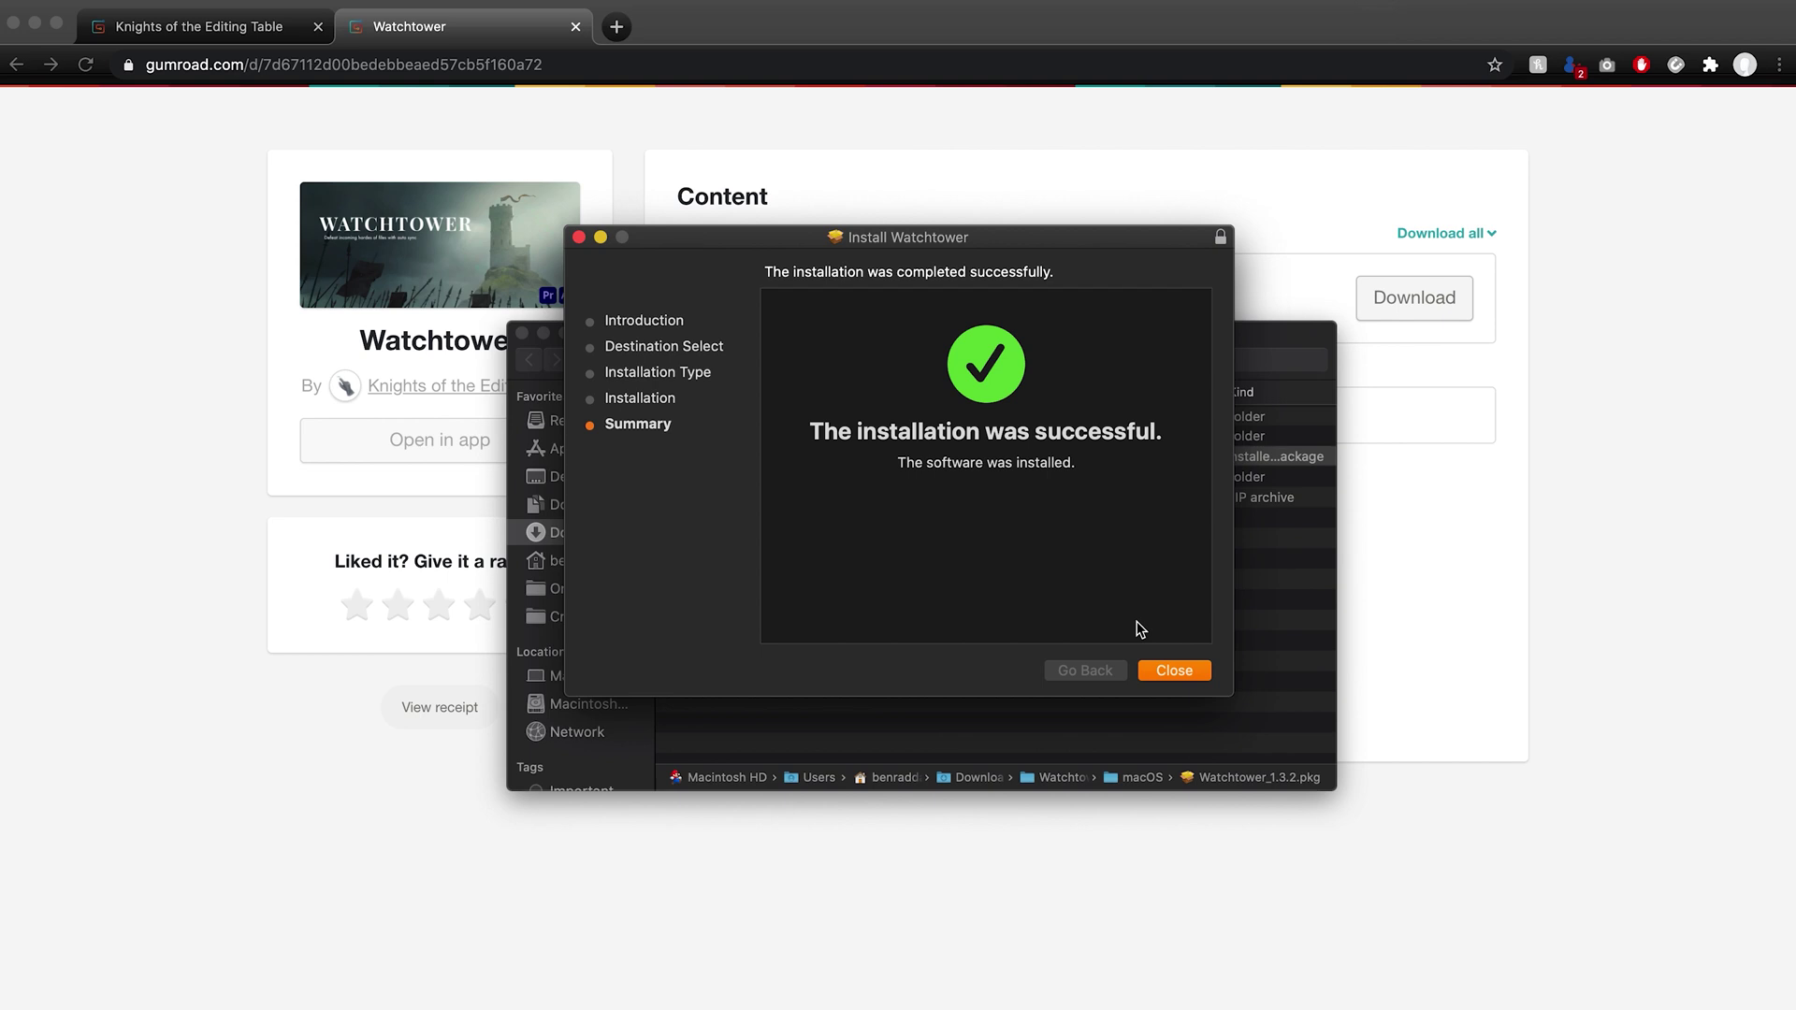
left_click(1177, 671)
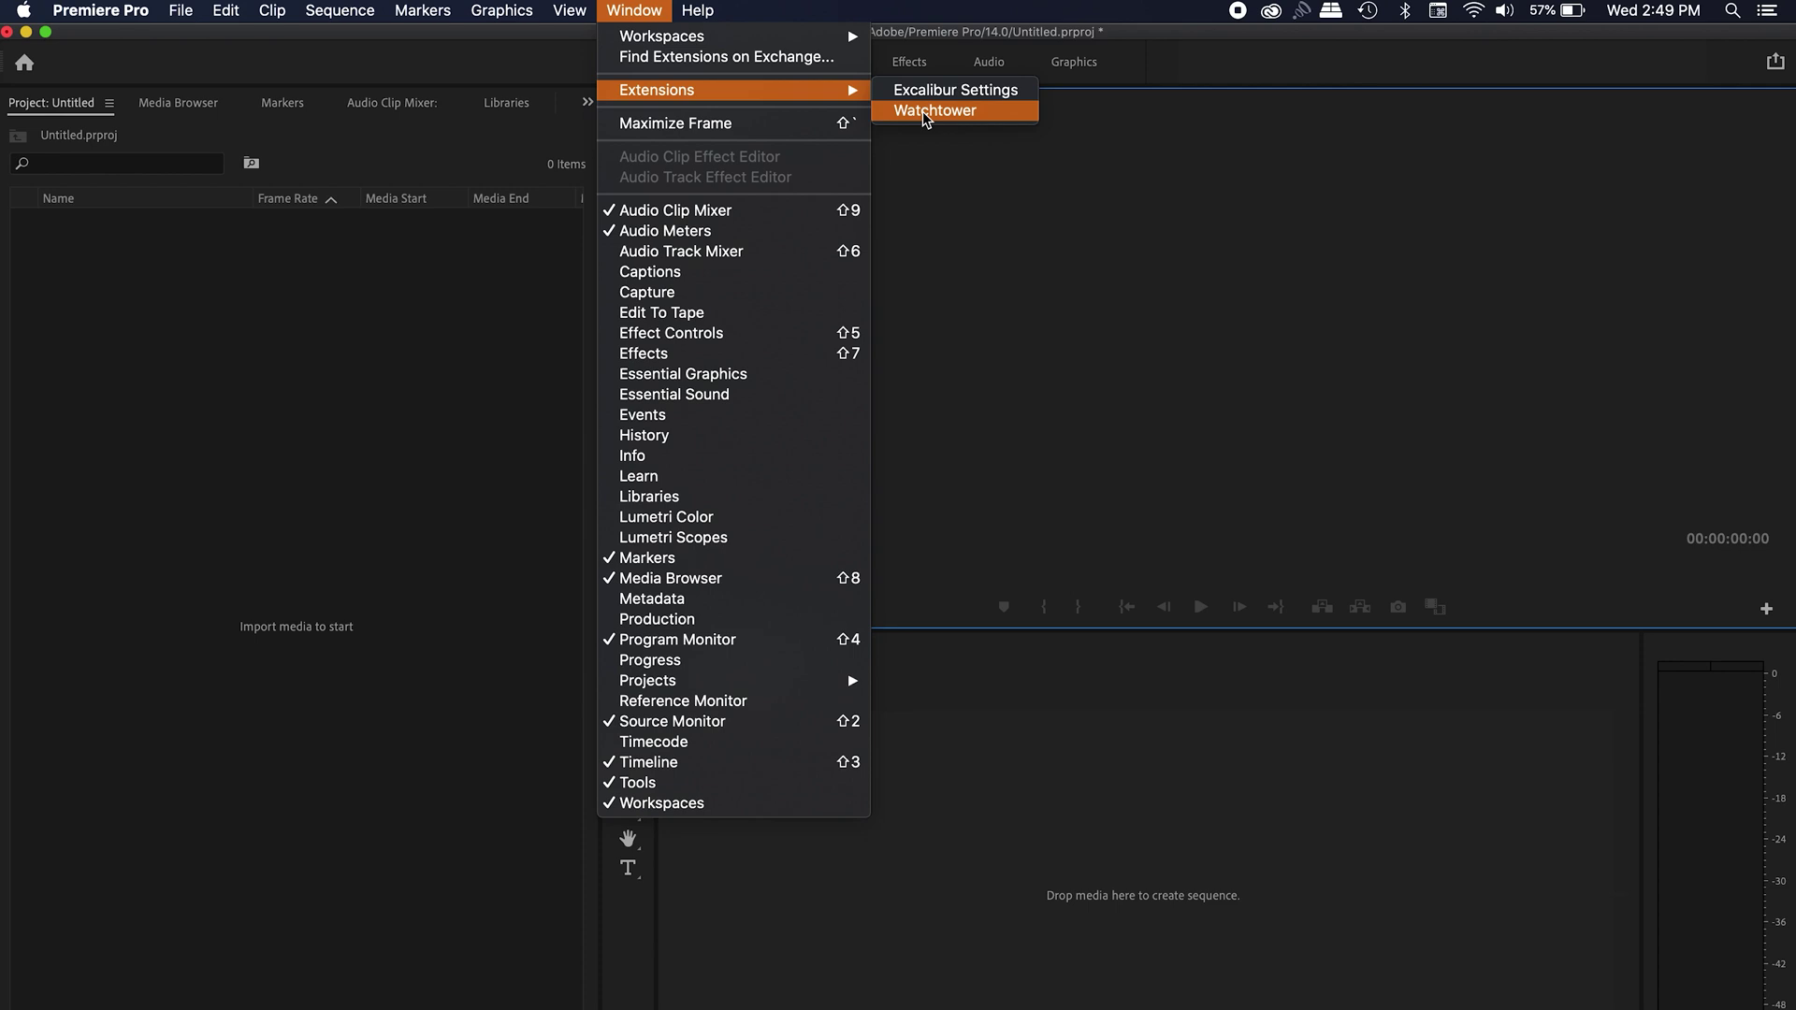
Open the Watchtower panel, move it to the centre, and paste the licence key to unlock it
left_click(926, 111)
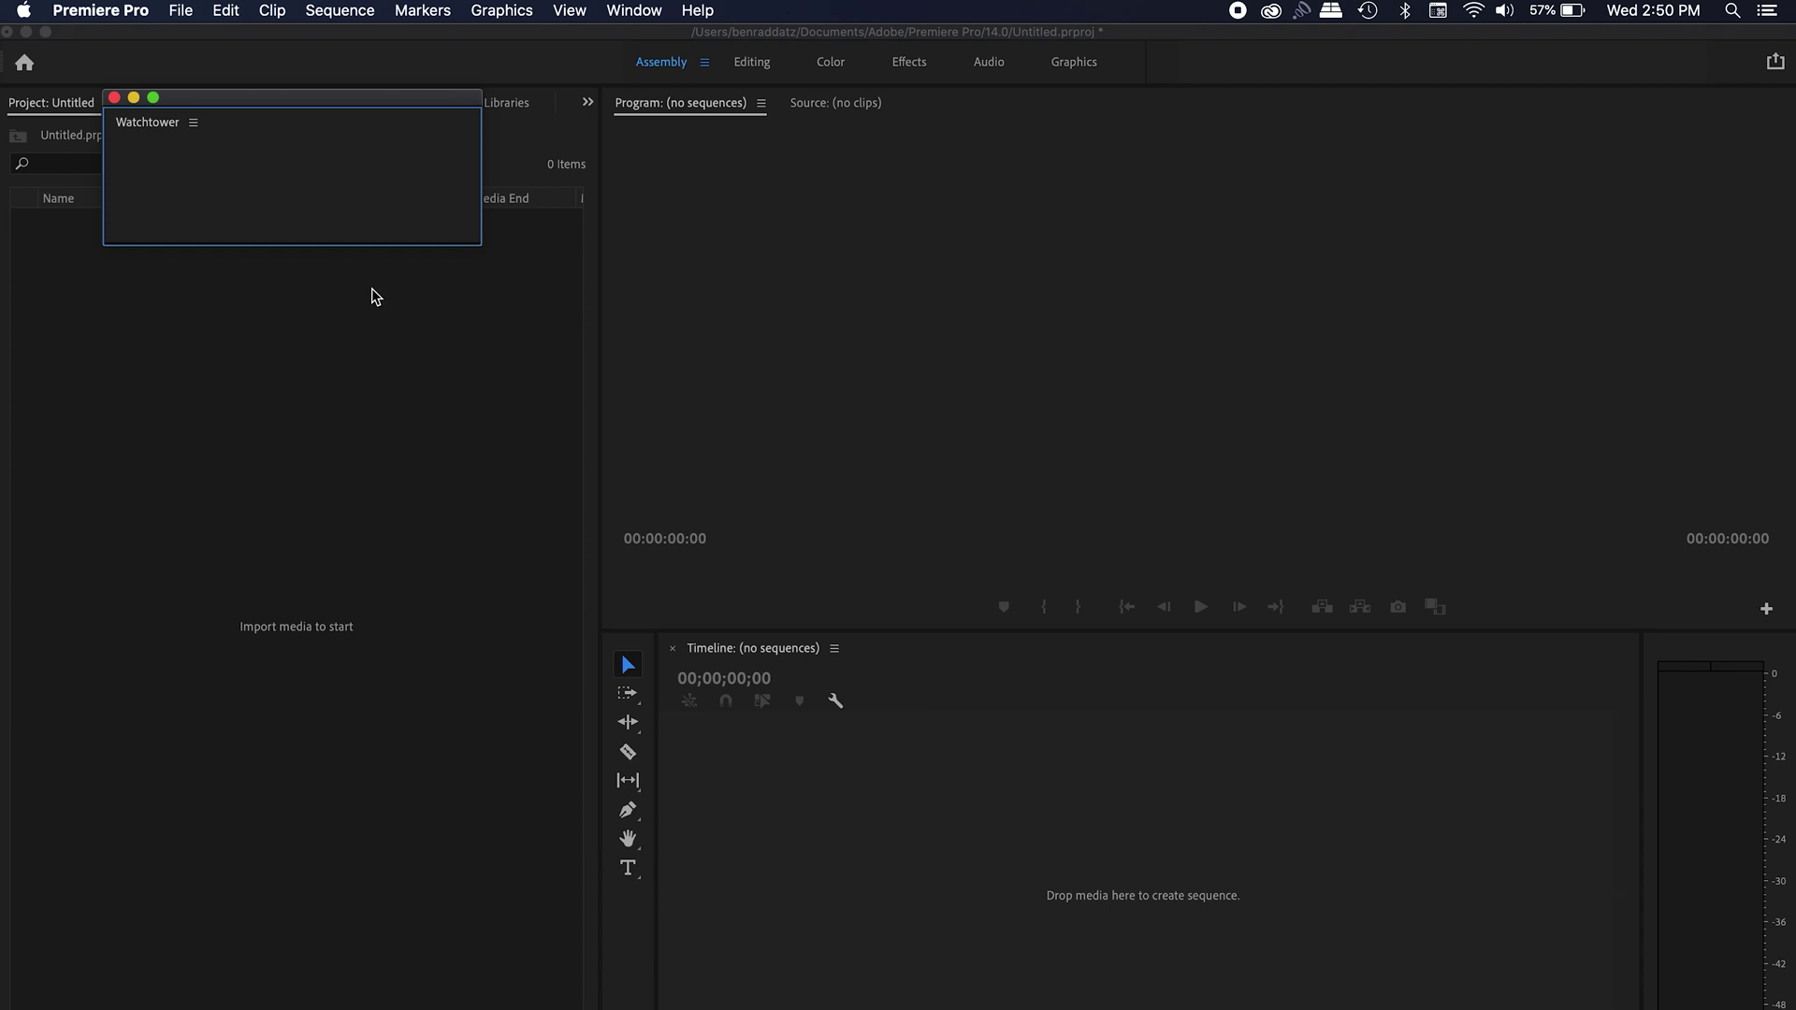
left_click_drag(264, 102, 893, 323)
left_click(904, 376)
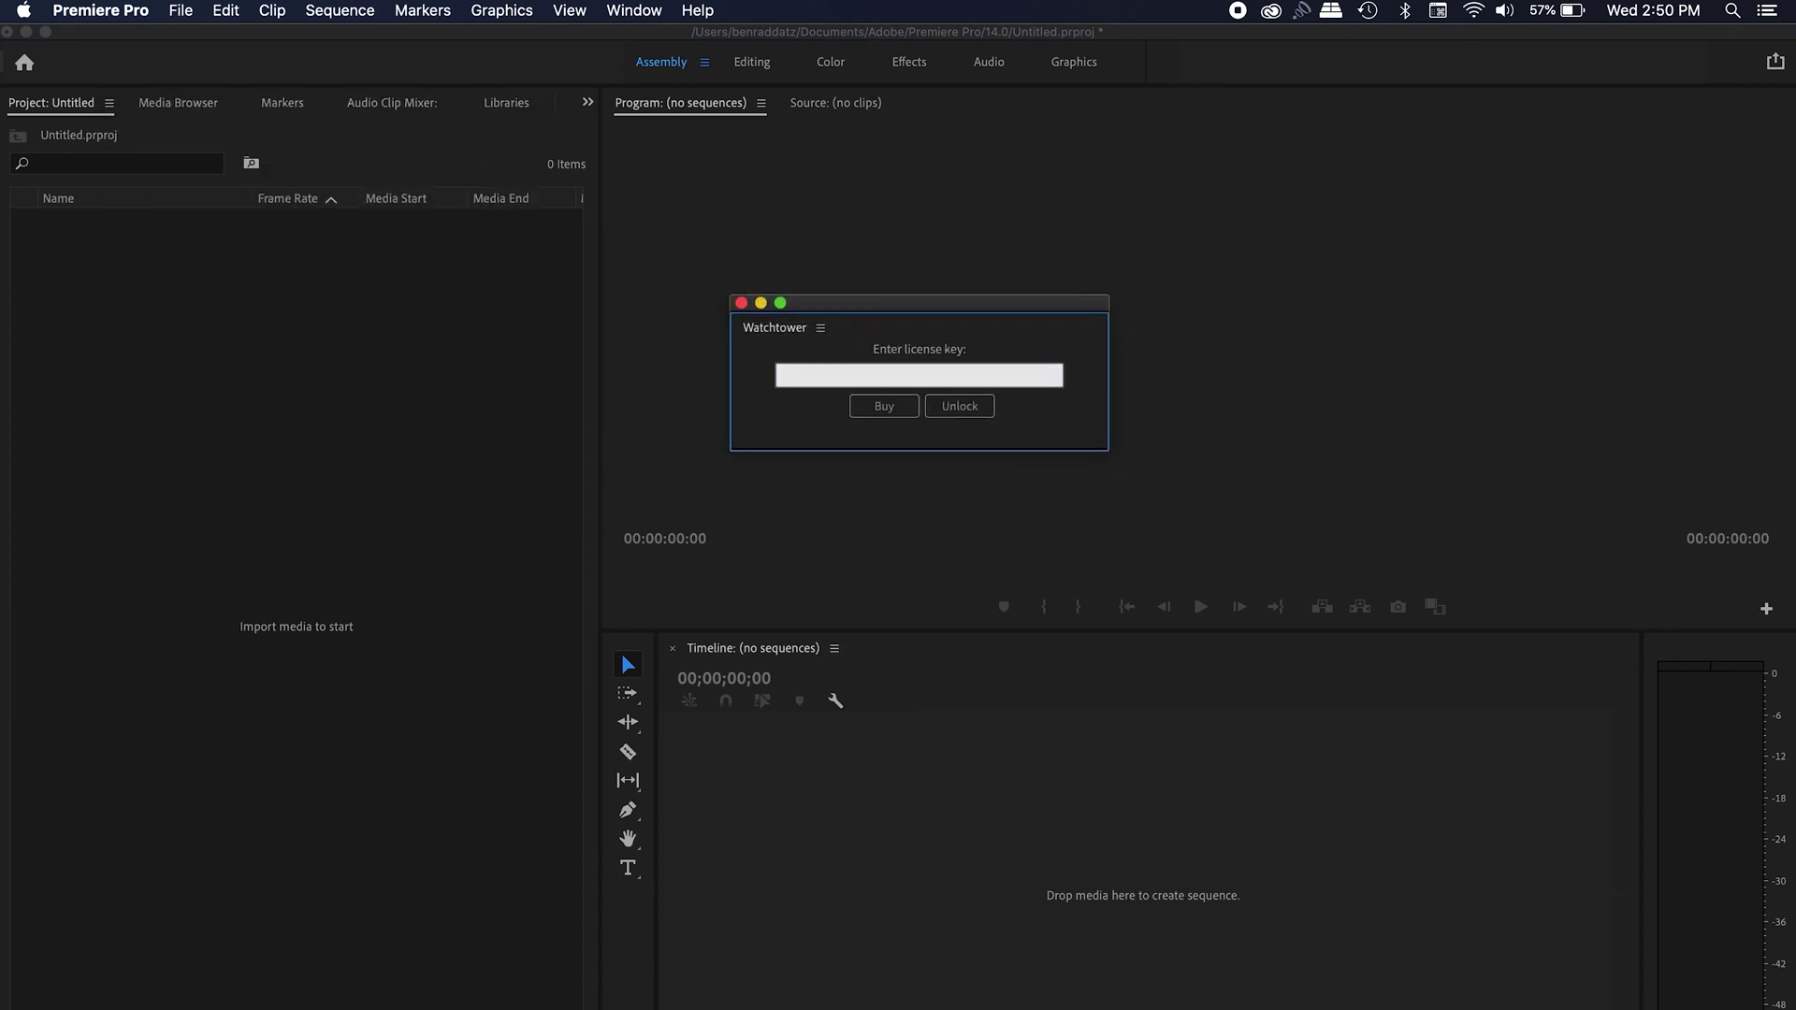
key("super+v")
left_click(960, 406)
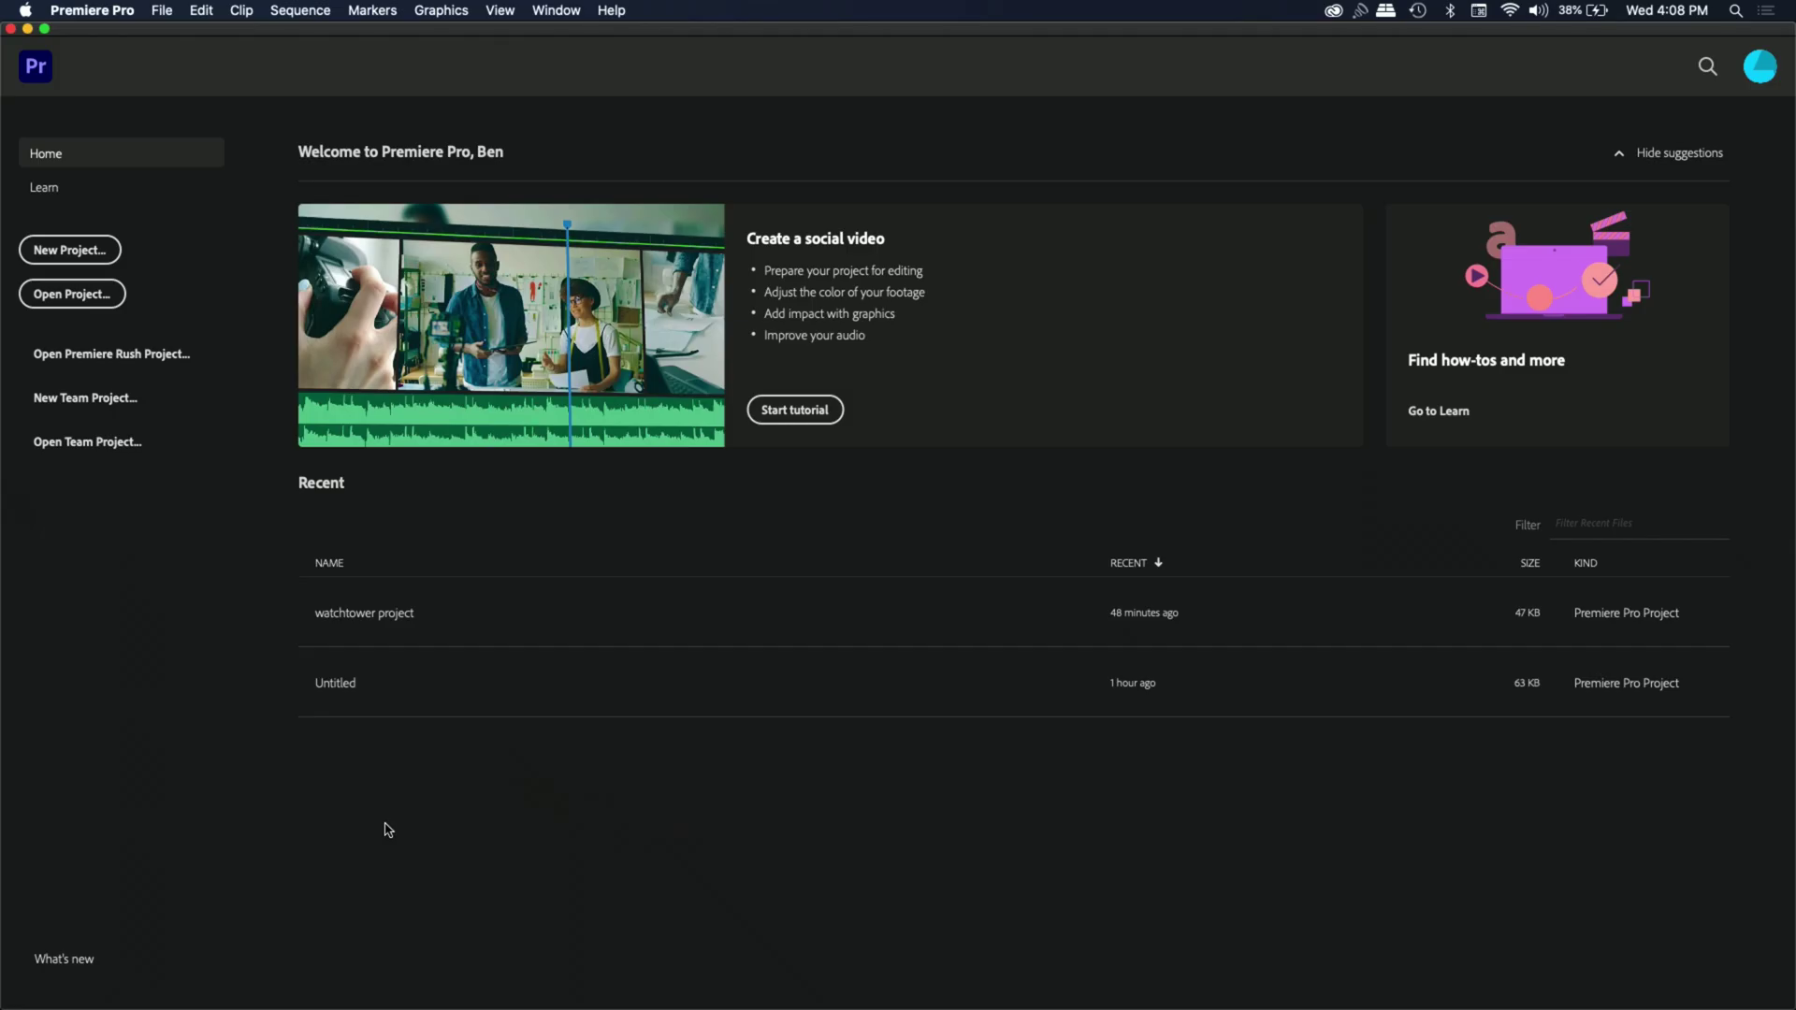
Open 'watchtower project' from the Home screen's recent projects
double_click(341, 622)
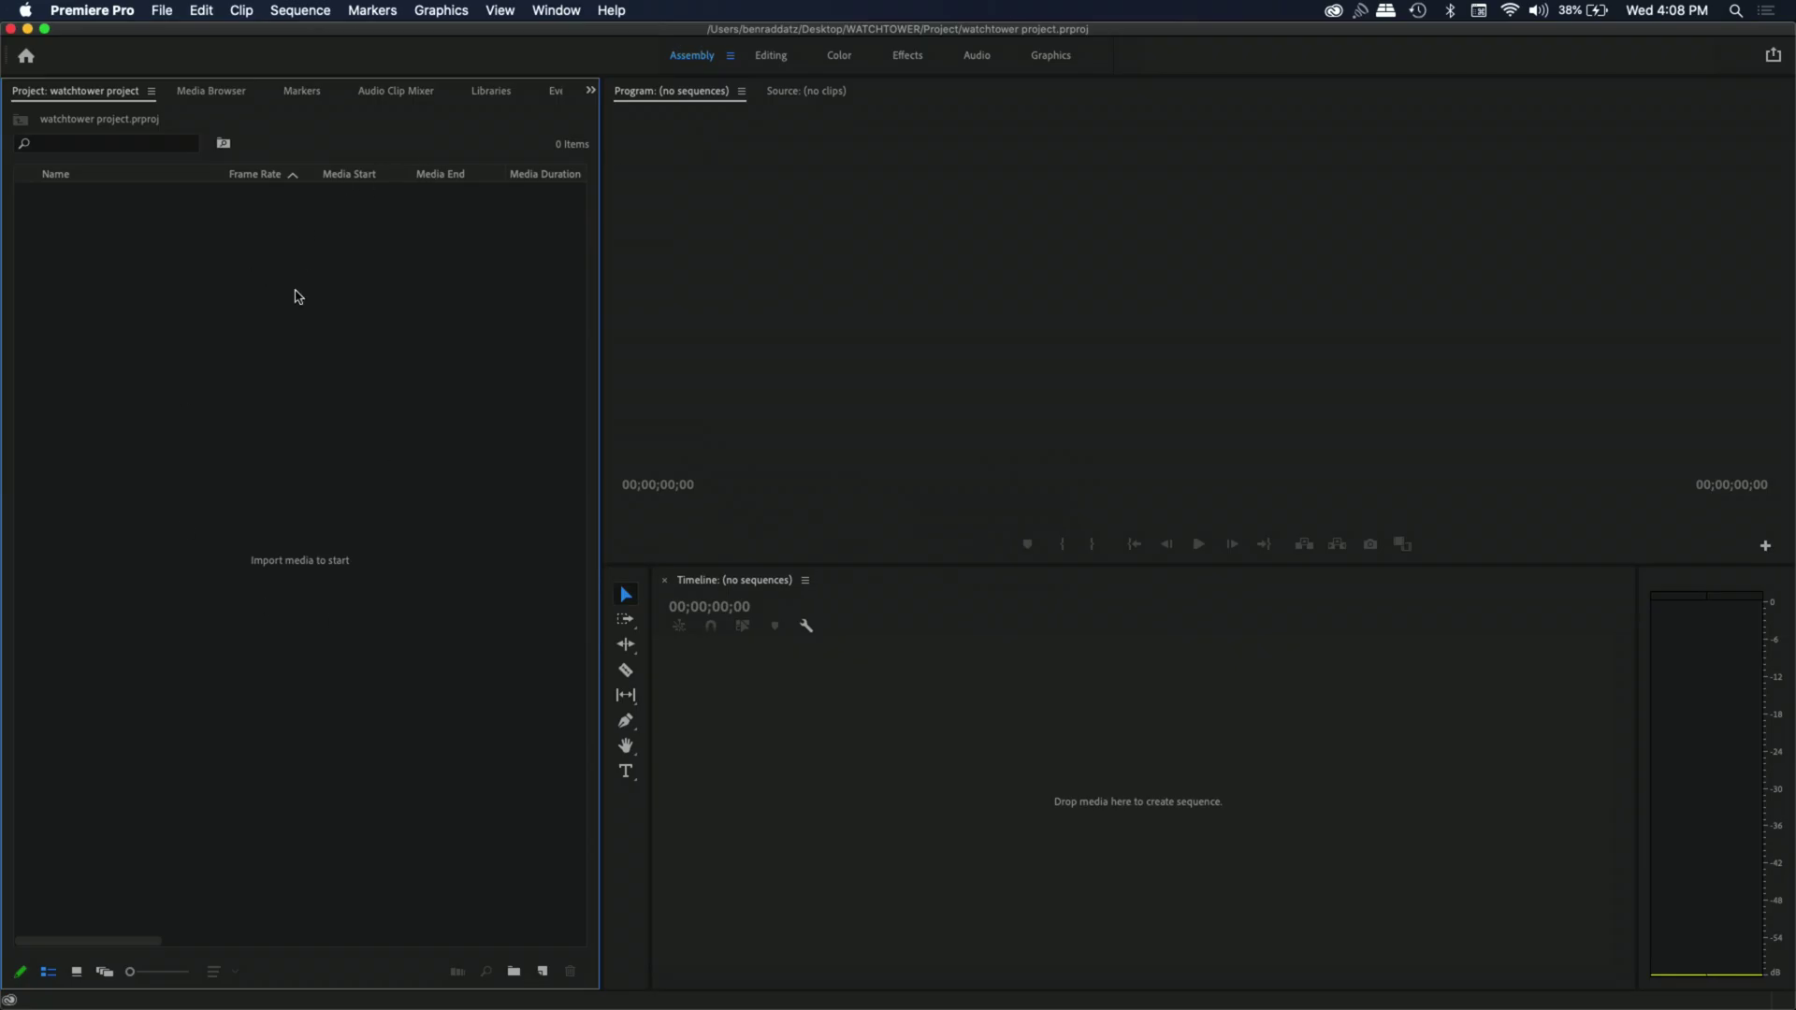
In a Desktop Finder window, inspect WATCHTOWER's Footage, Music, Pics and Project subfolders
left_click(576, 973)
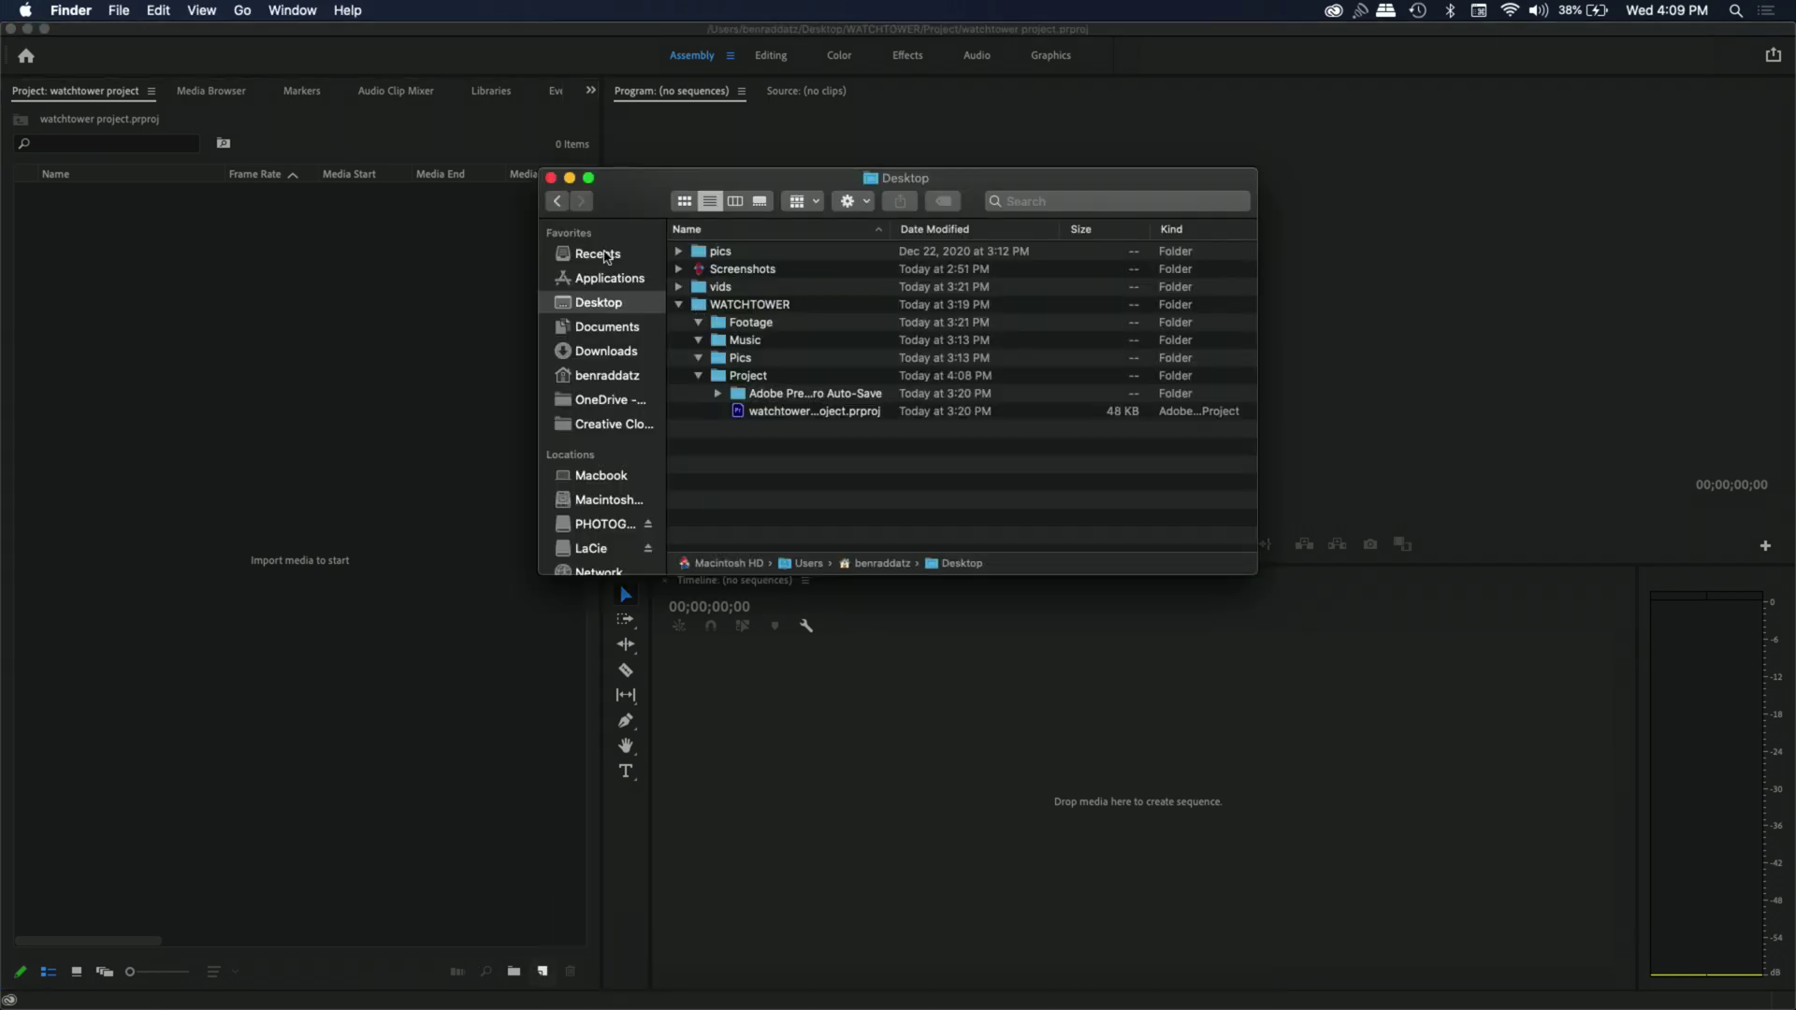
left_click(710, 307)
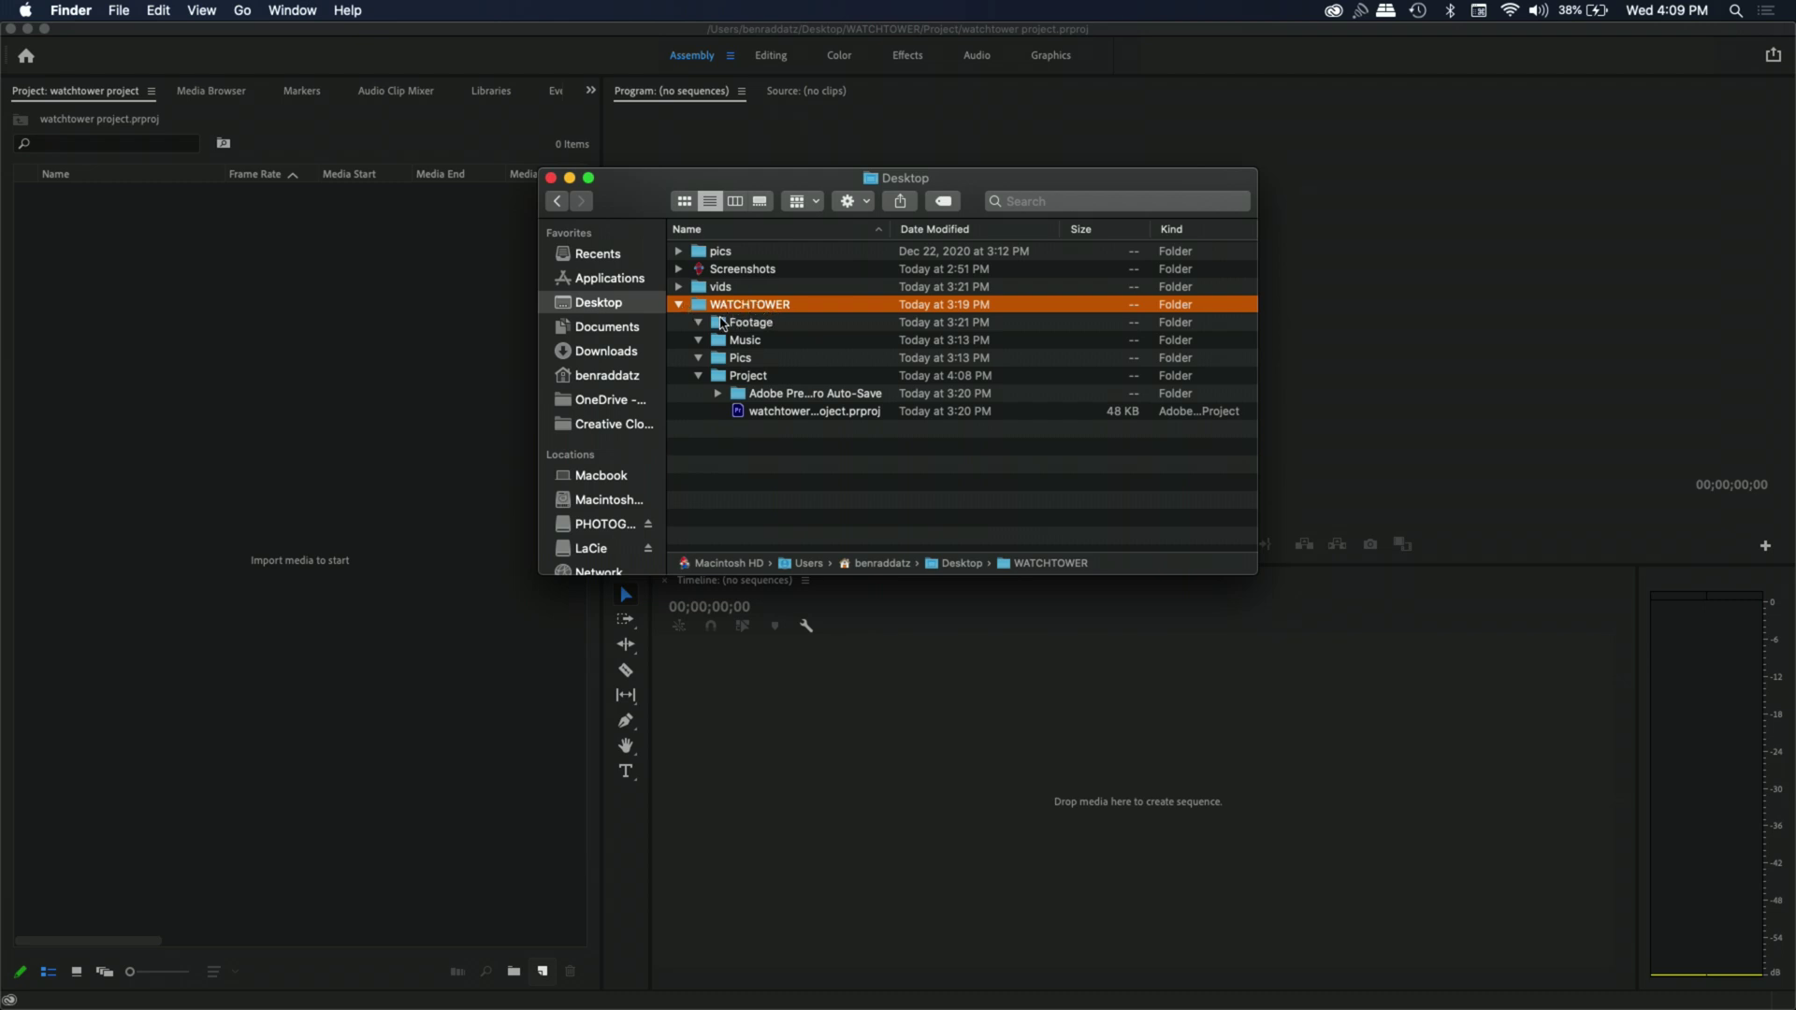
left_click(722, 323)
left_click(748, 342)
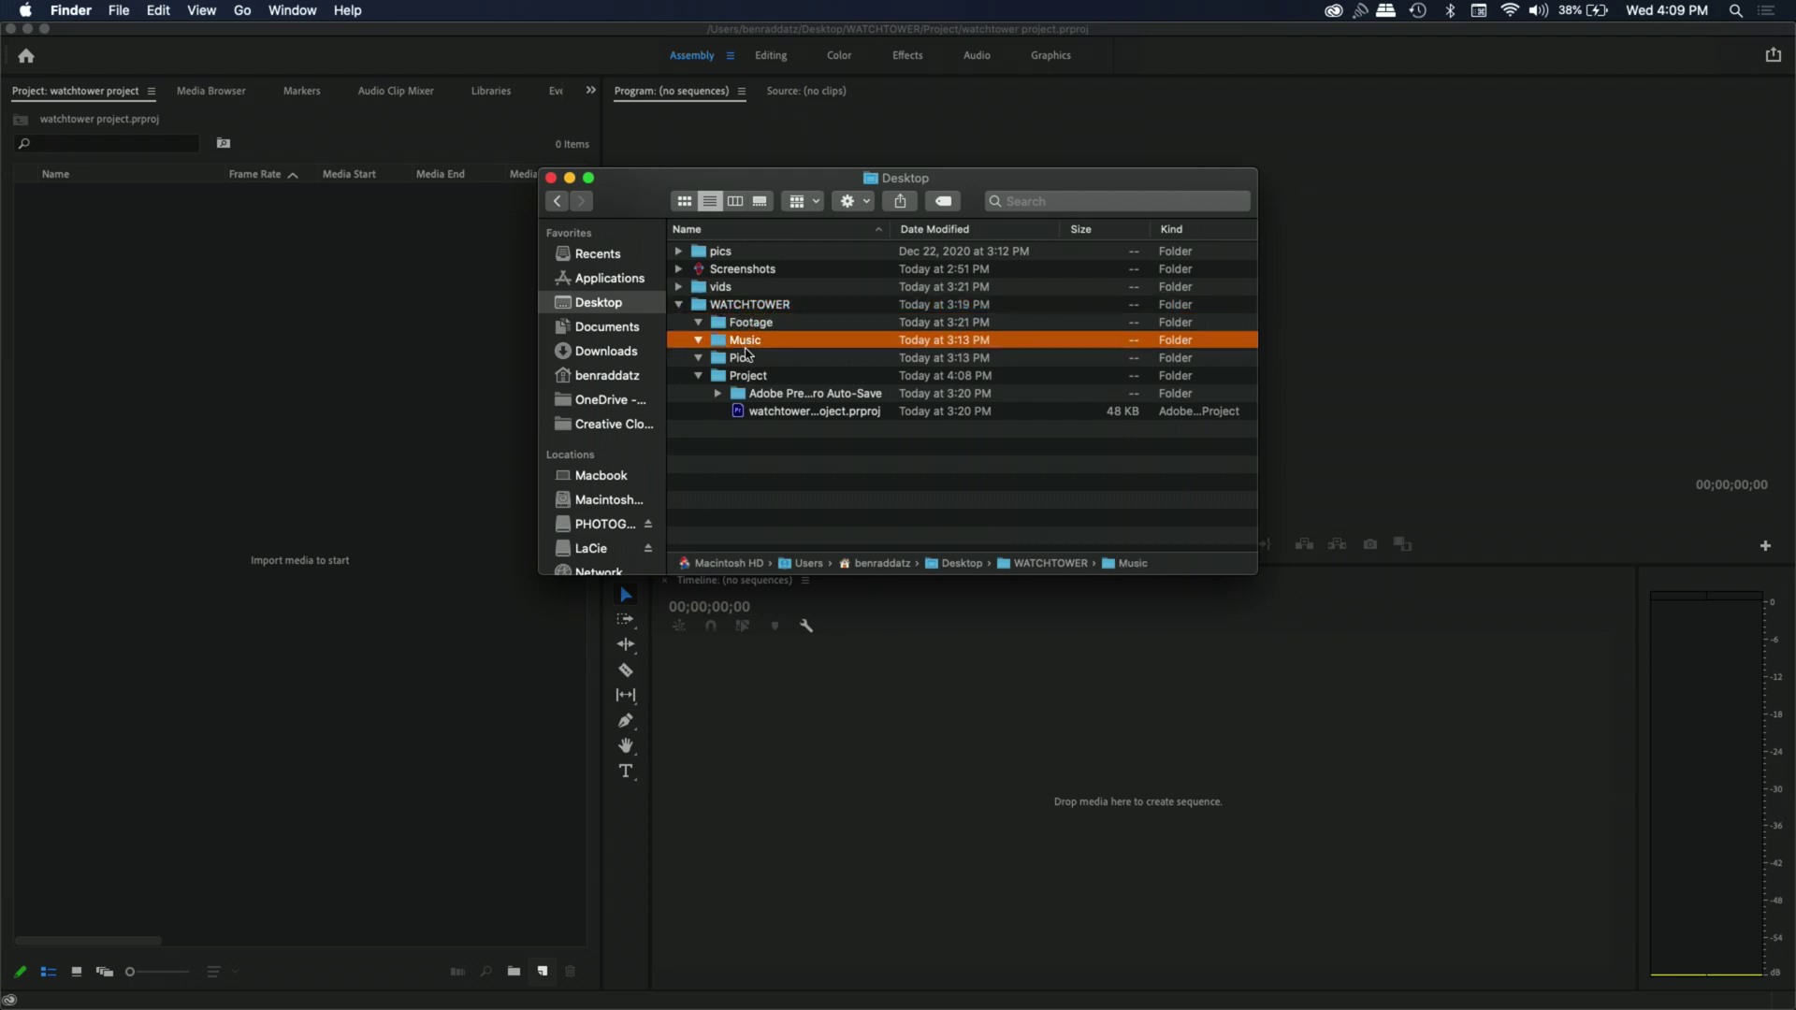
left_click(748, 360)
left_click(754, 378)
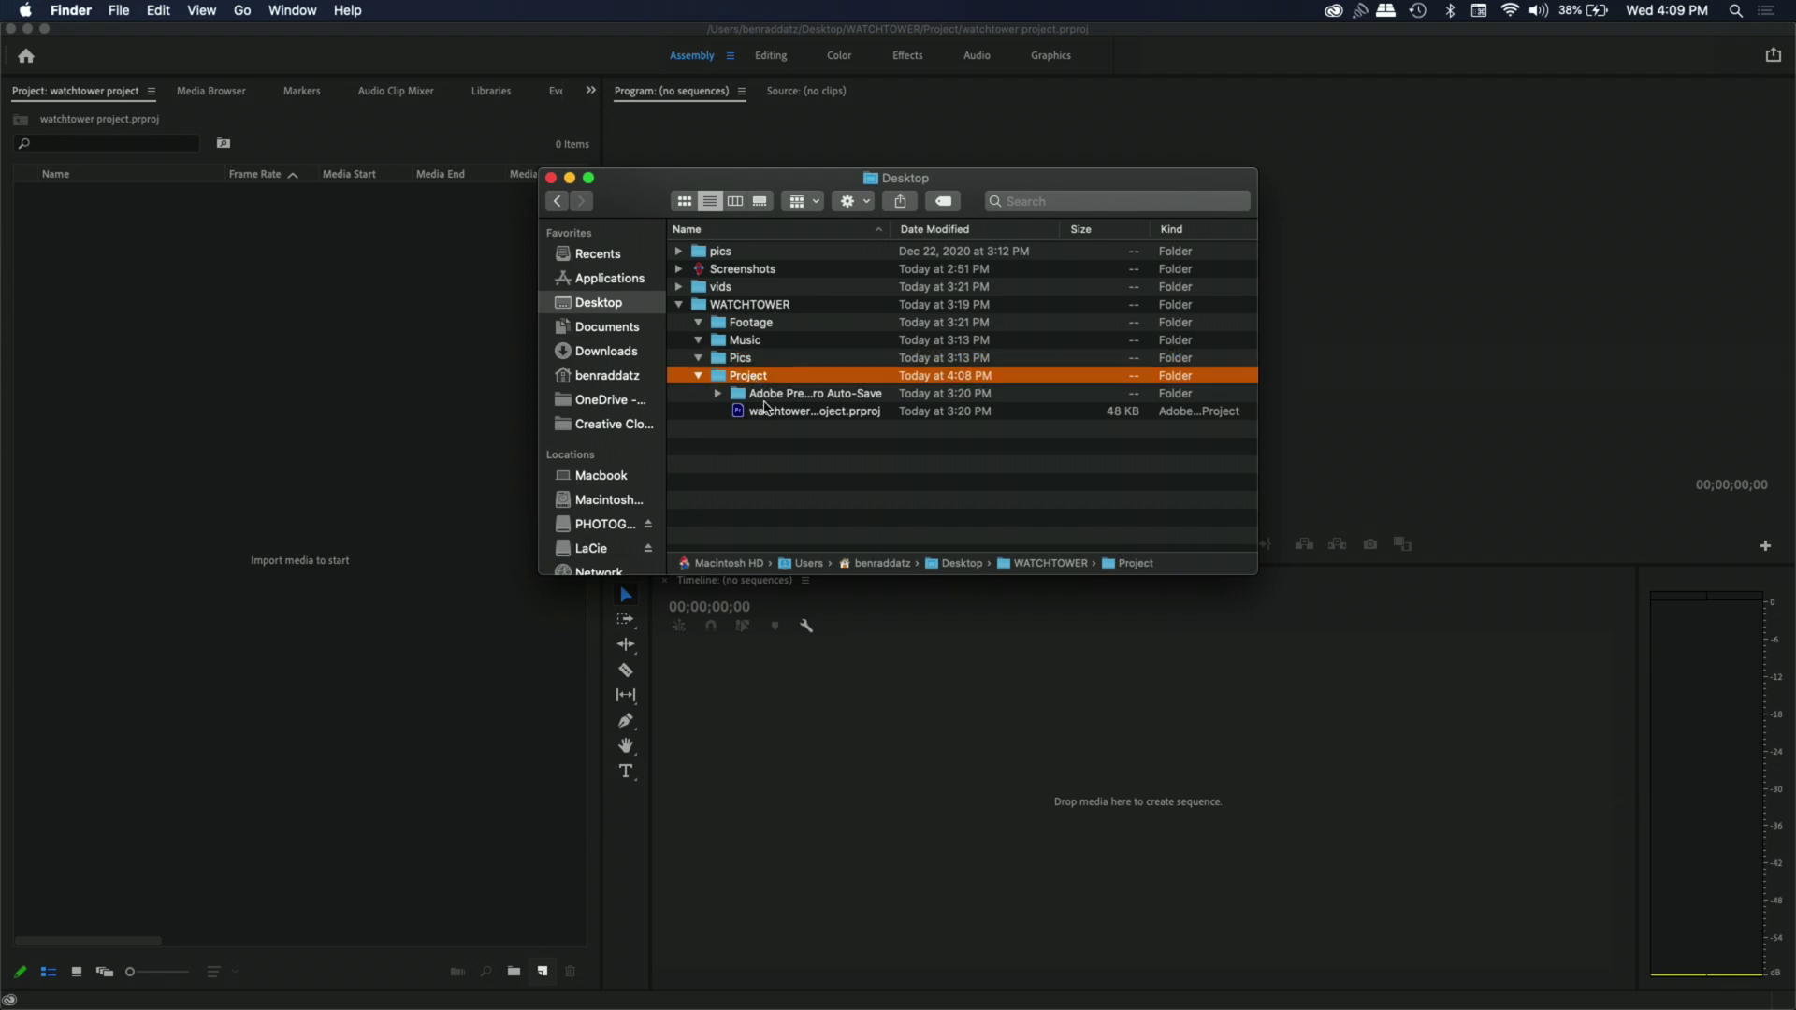
Step through Footage, Music and Pics again, then return to Premiere Pro
left_click(735, 404)
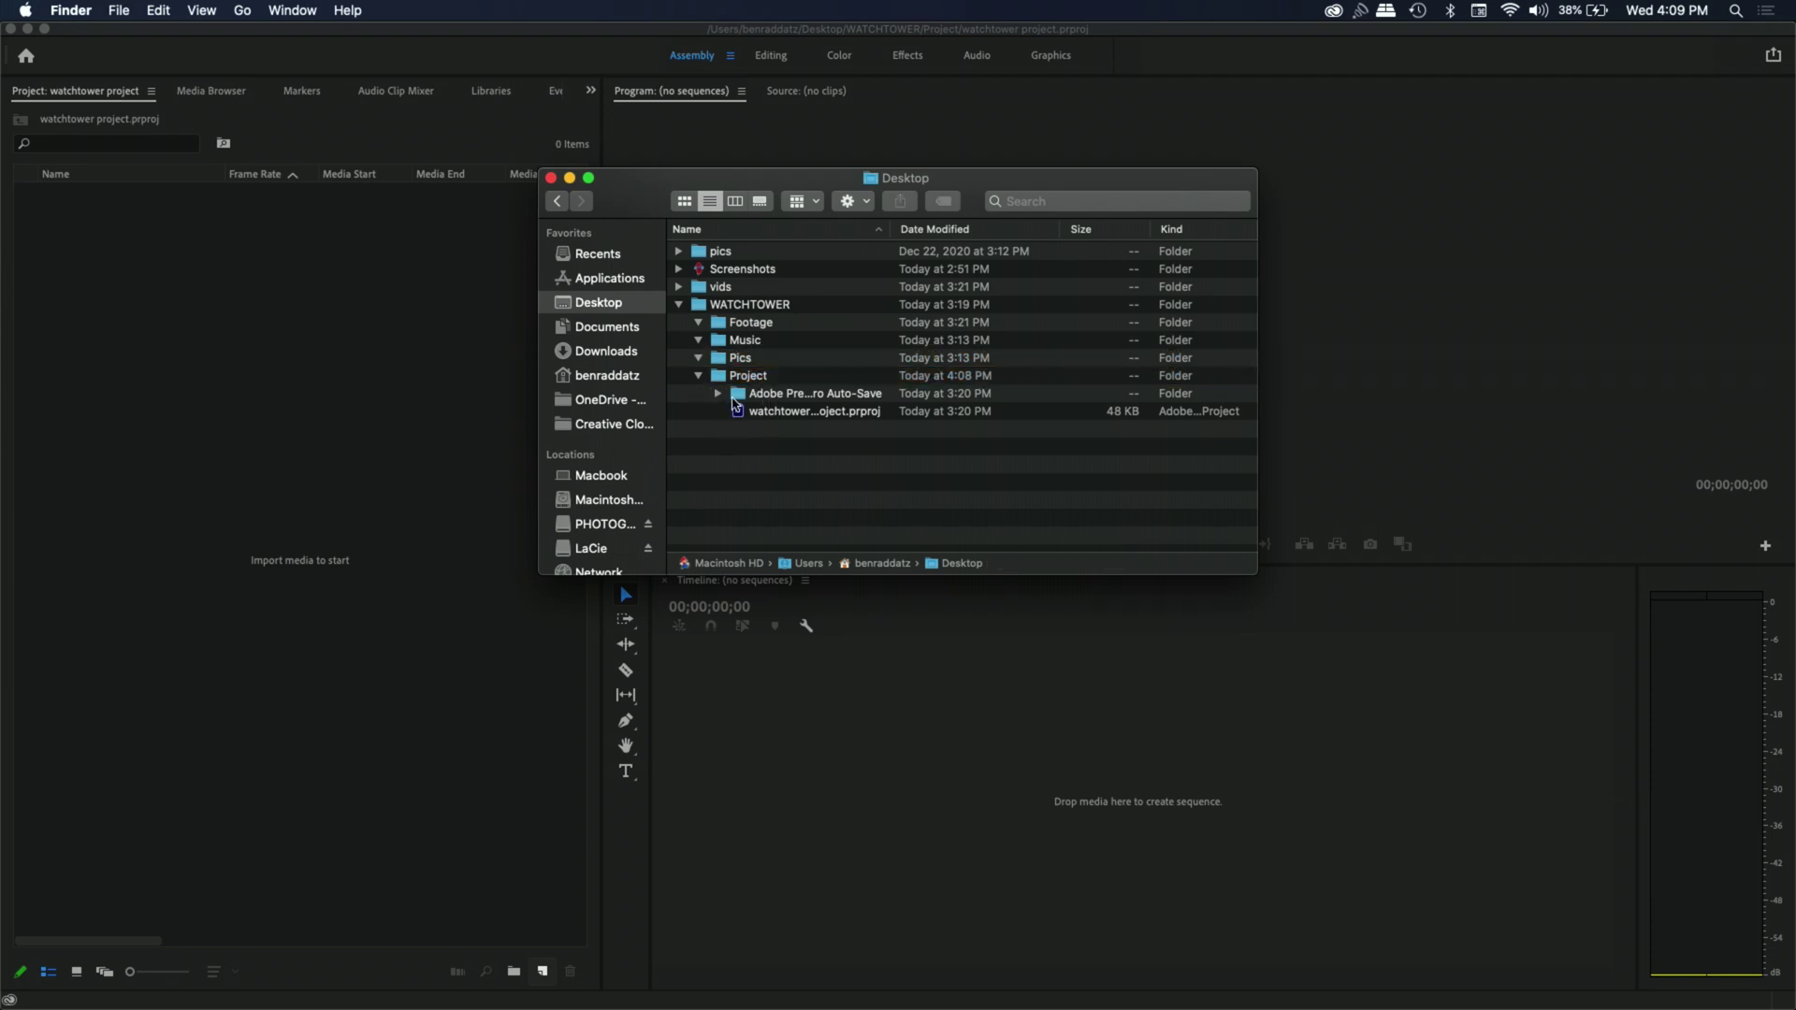
left_click(726, 325)
left_click(726, 343)
left_click(726, 361)
left_click(382, 321)
Import the WATCHTOWER Footage folder into the project as a Footage bin
double_click(405, 405)
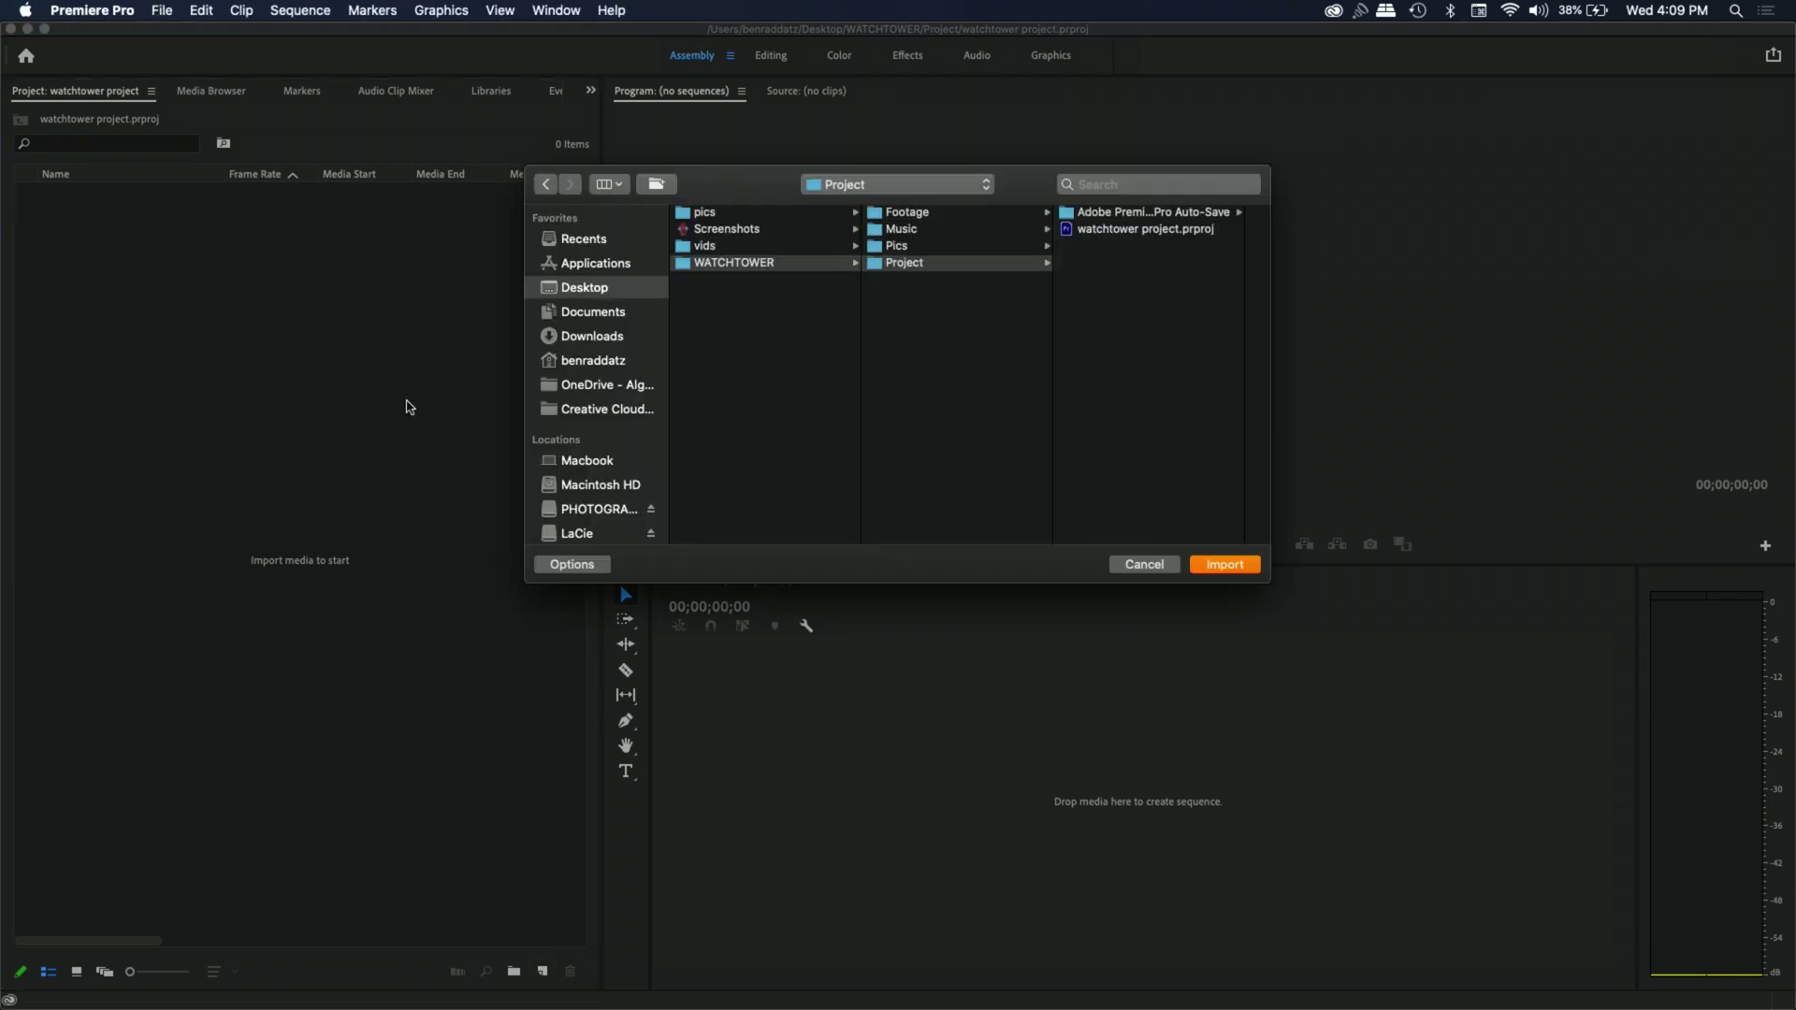
left_click(909, 215)
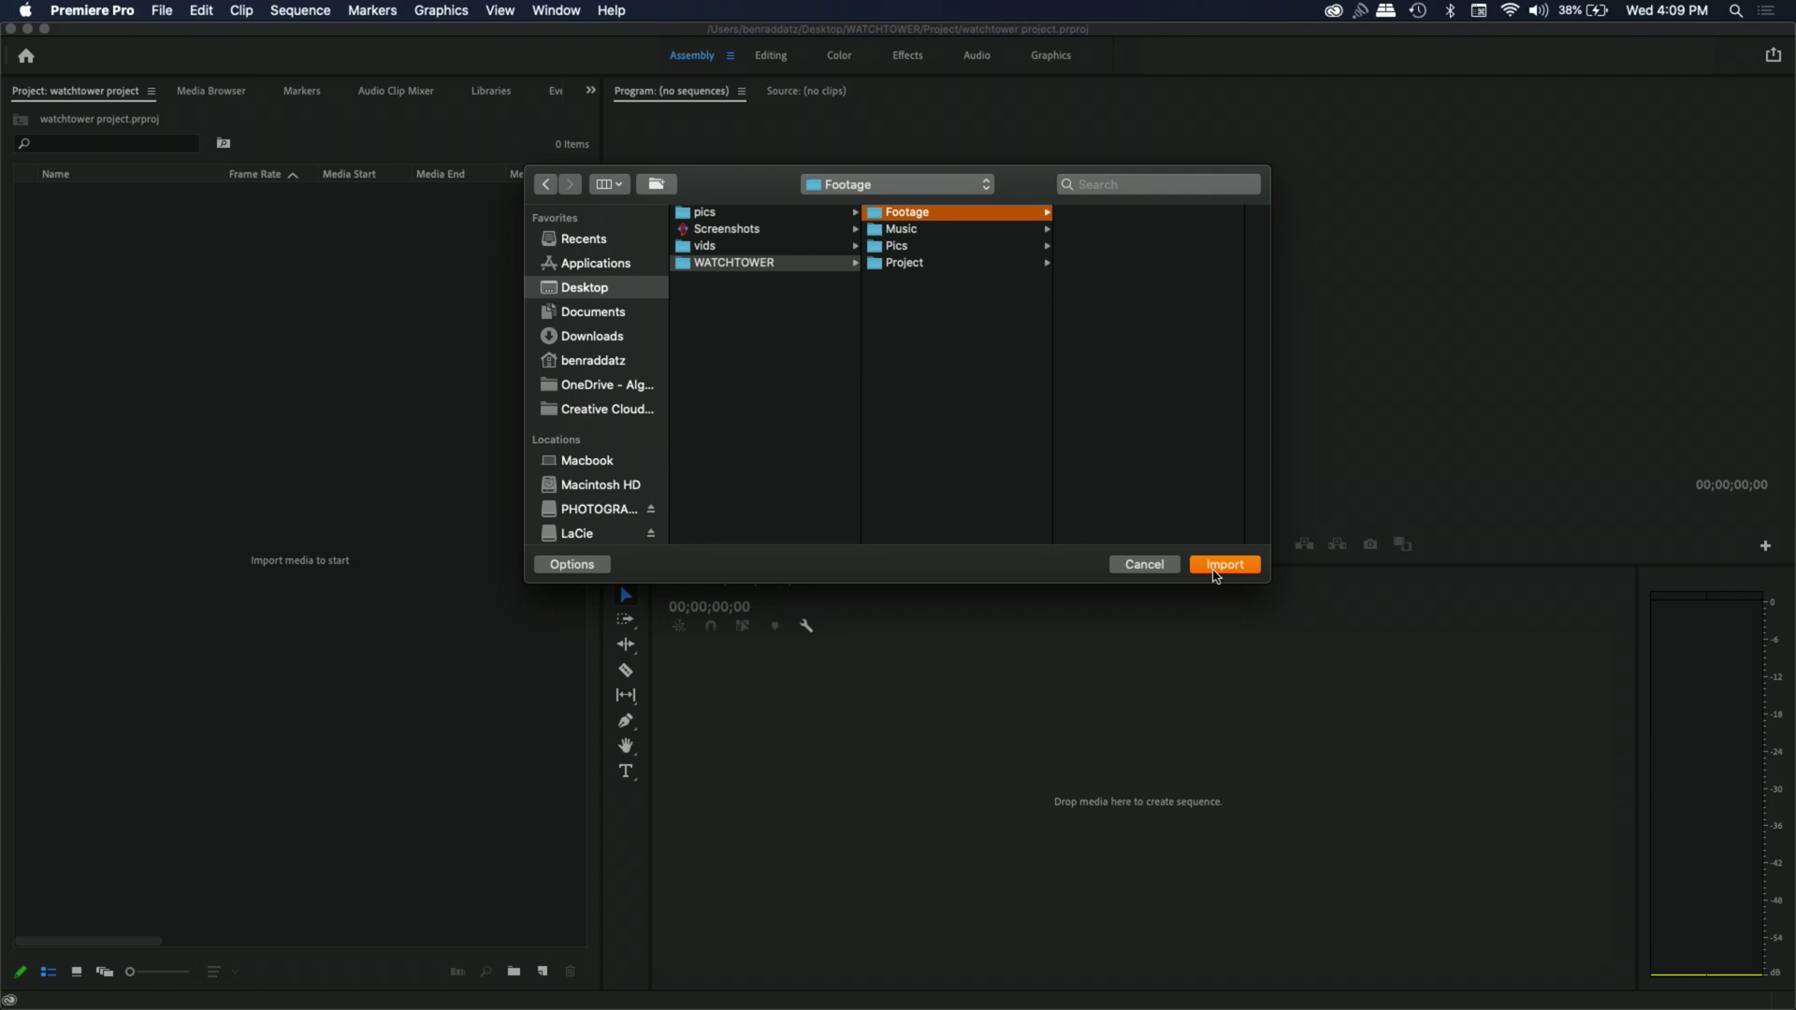
left_click(1224, 565)
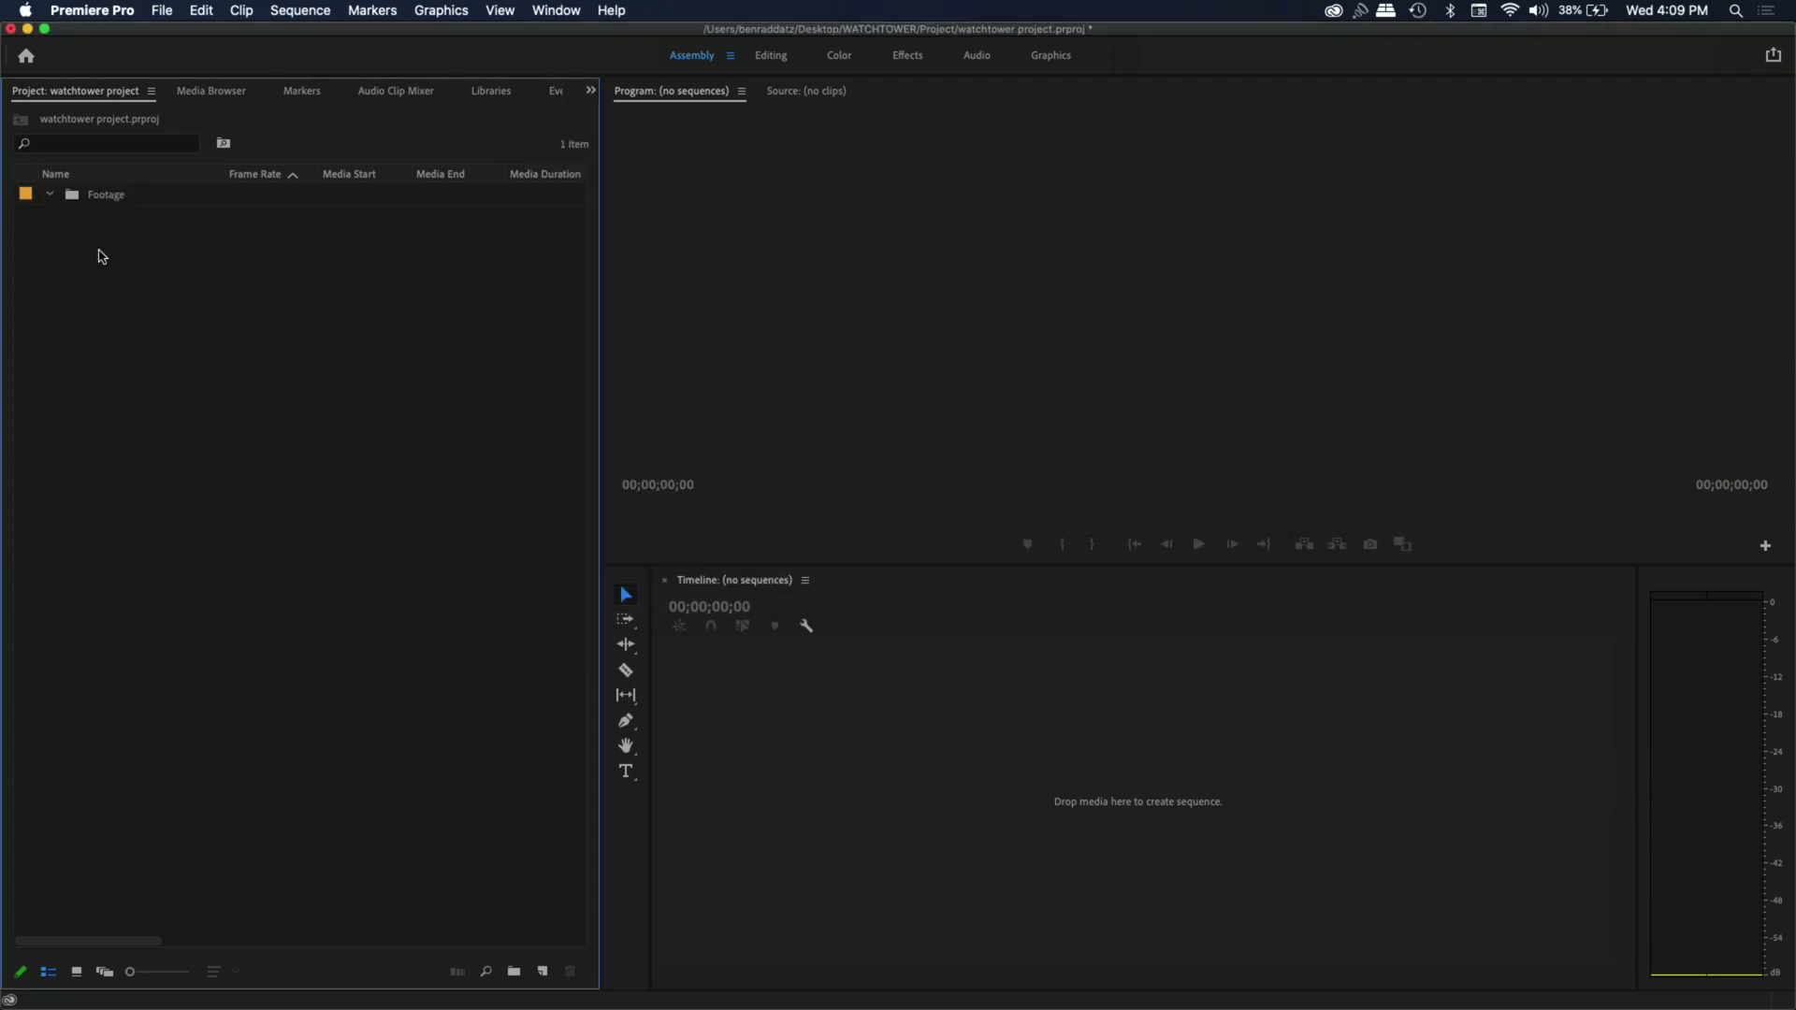
left_click(571, 996)
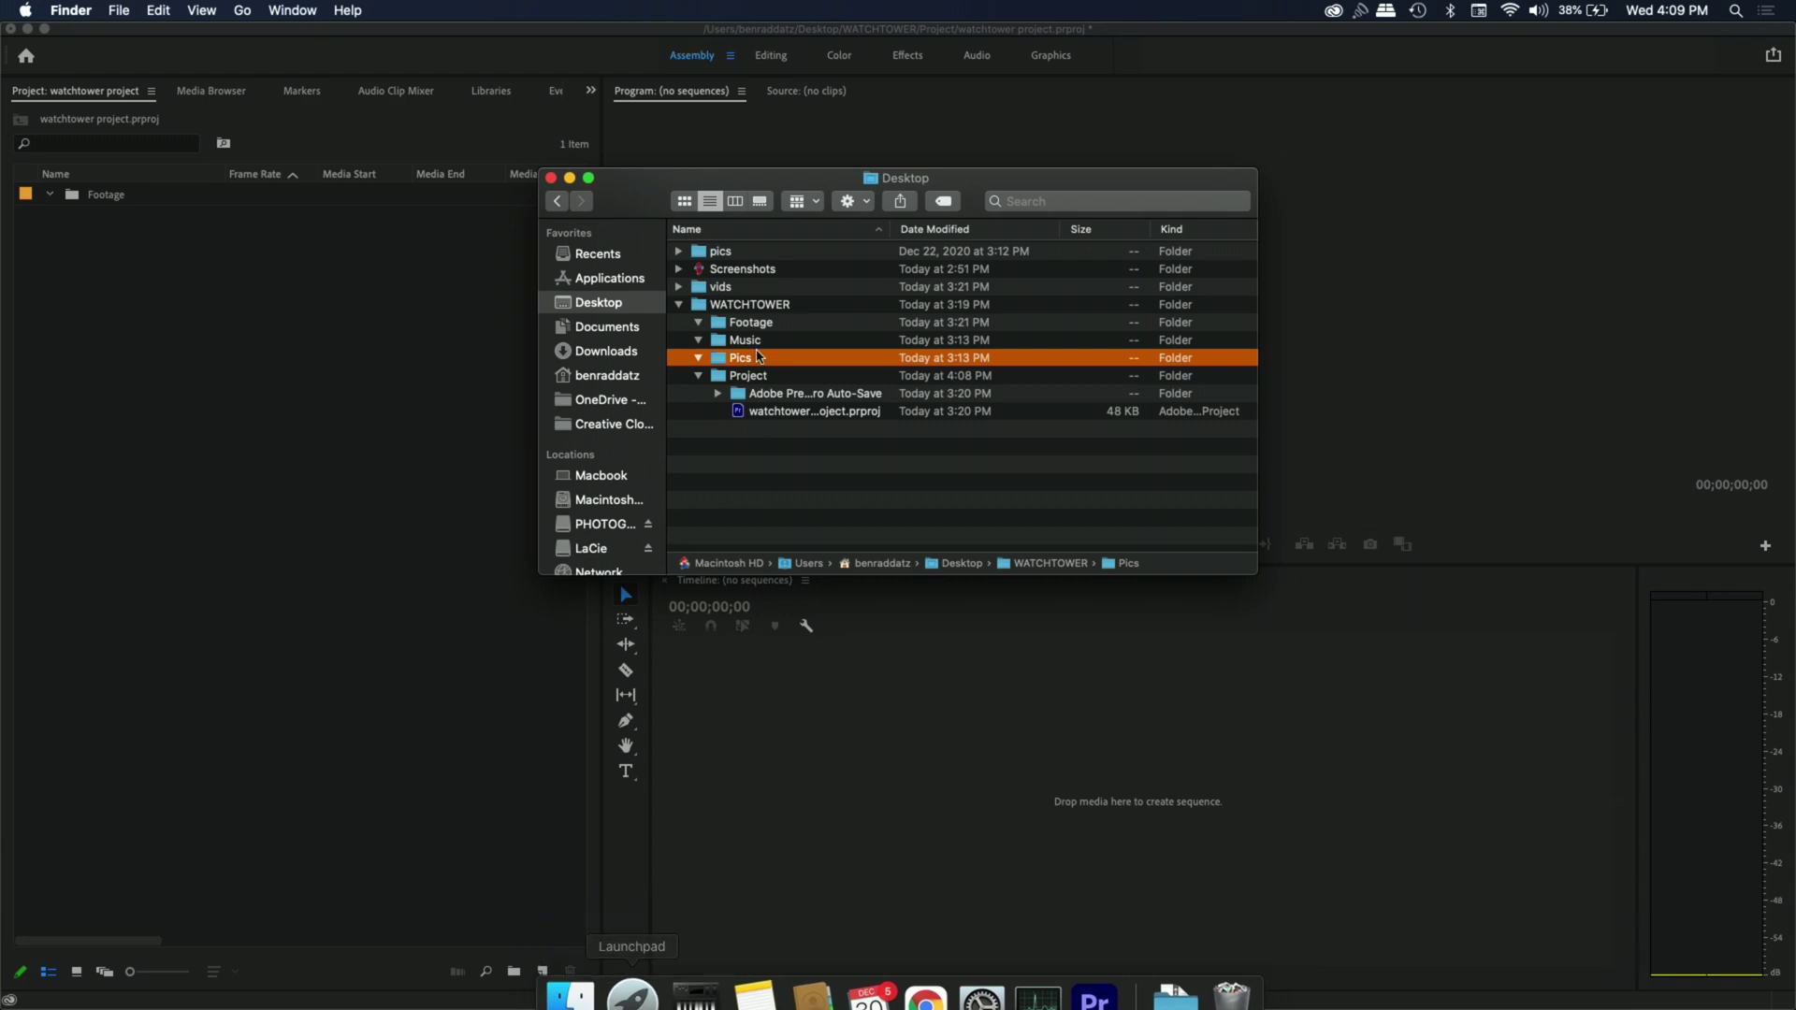
Move bees.mp4 from the vids folder into WATCHTOWER > Footage in Finder
left_click(772, 411)
left_click(774, 438)
left_click(679, 288)
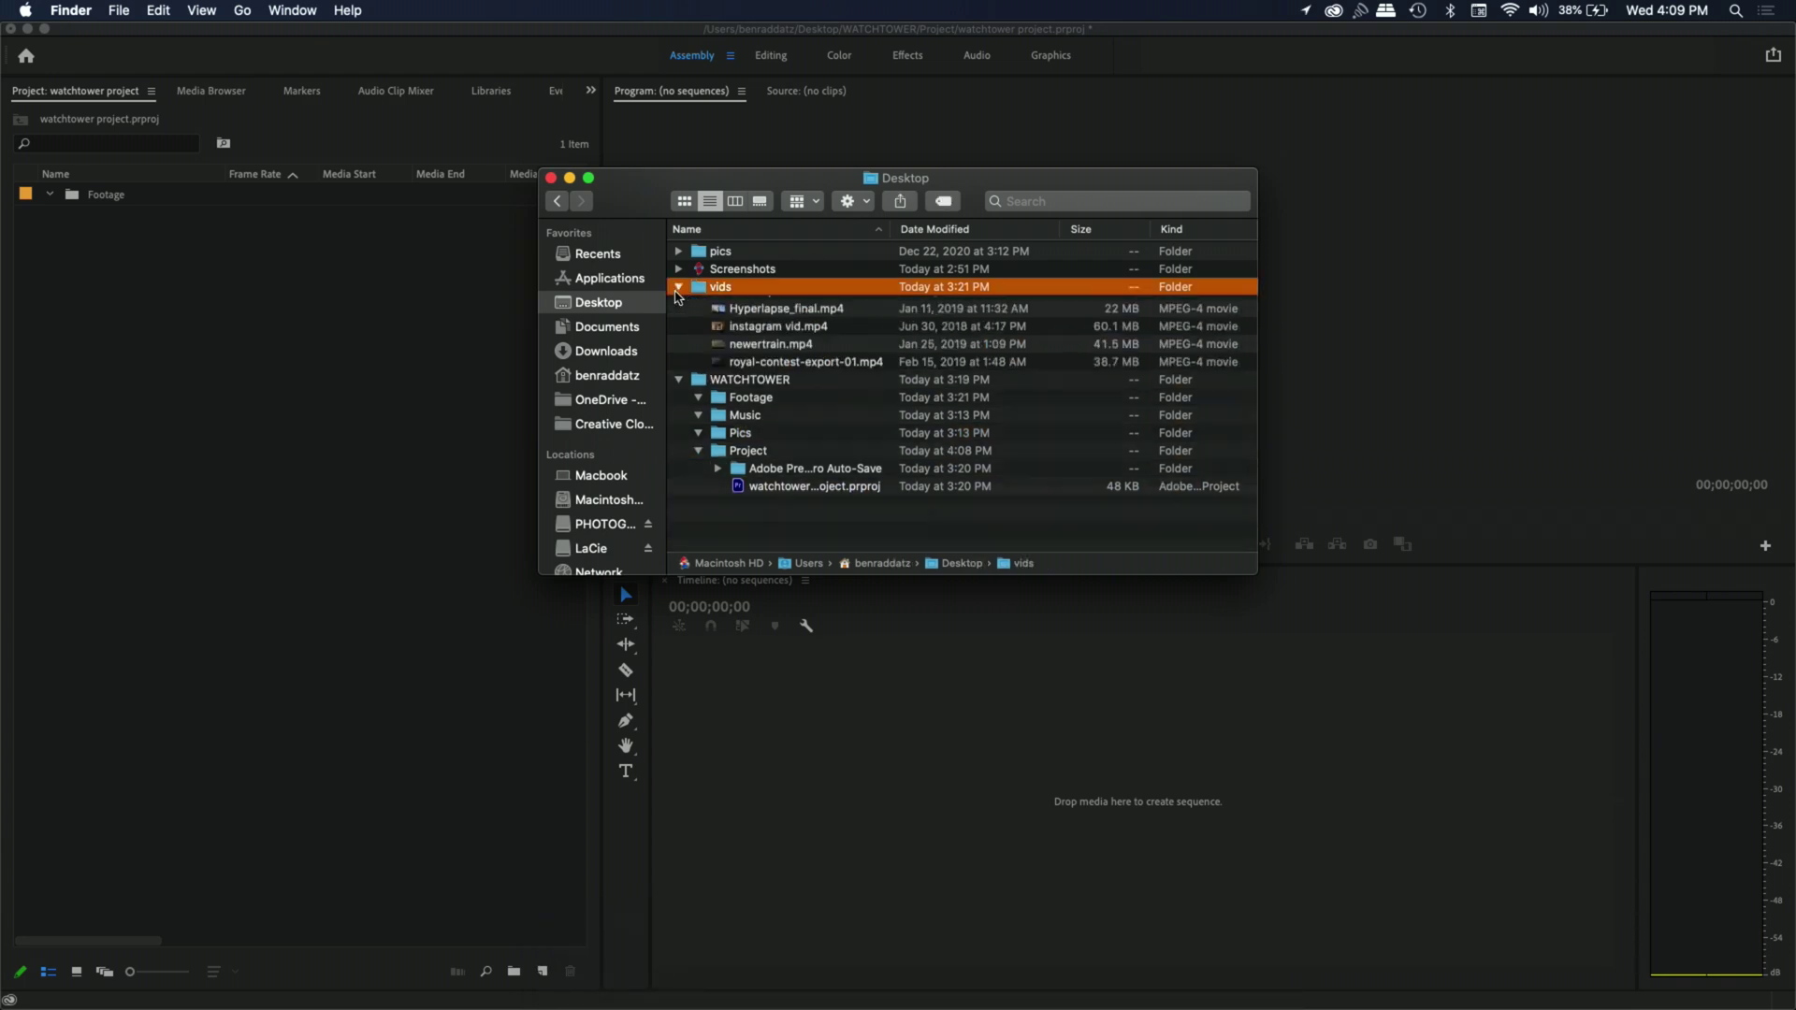
left_click(746, 309)
left_click_drag(737, 313, 744, 417)
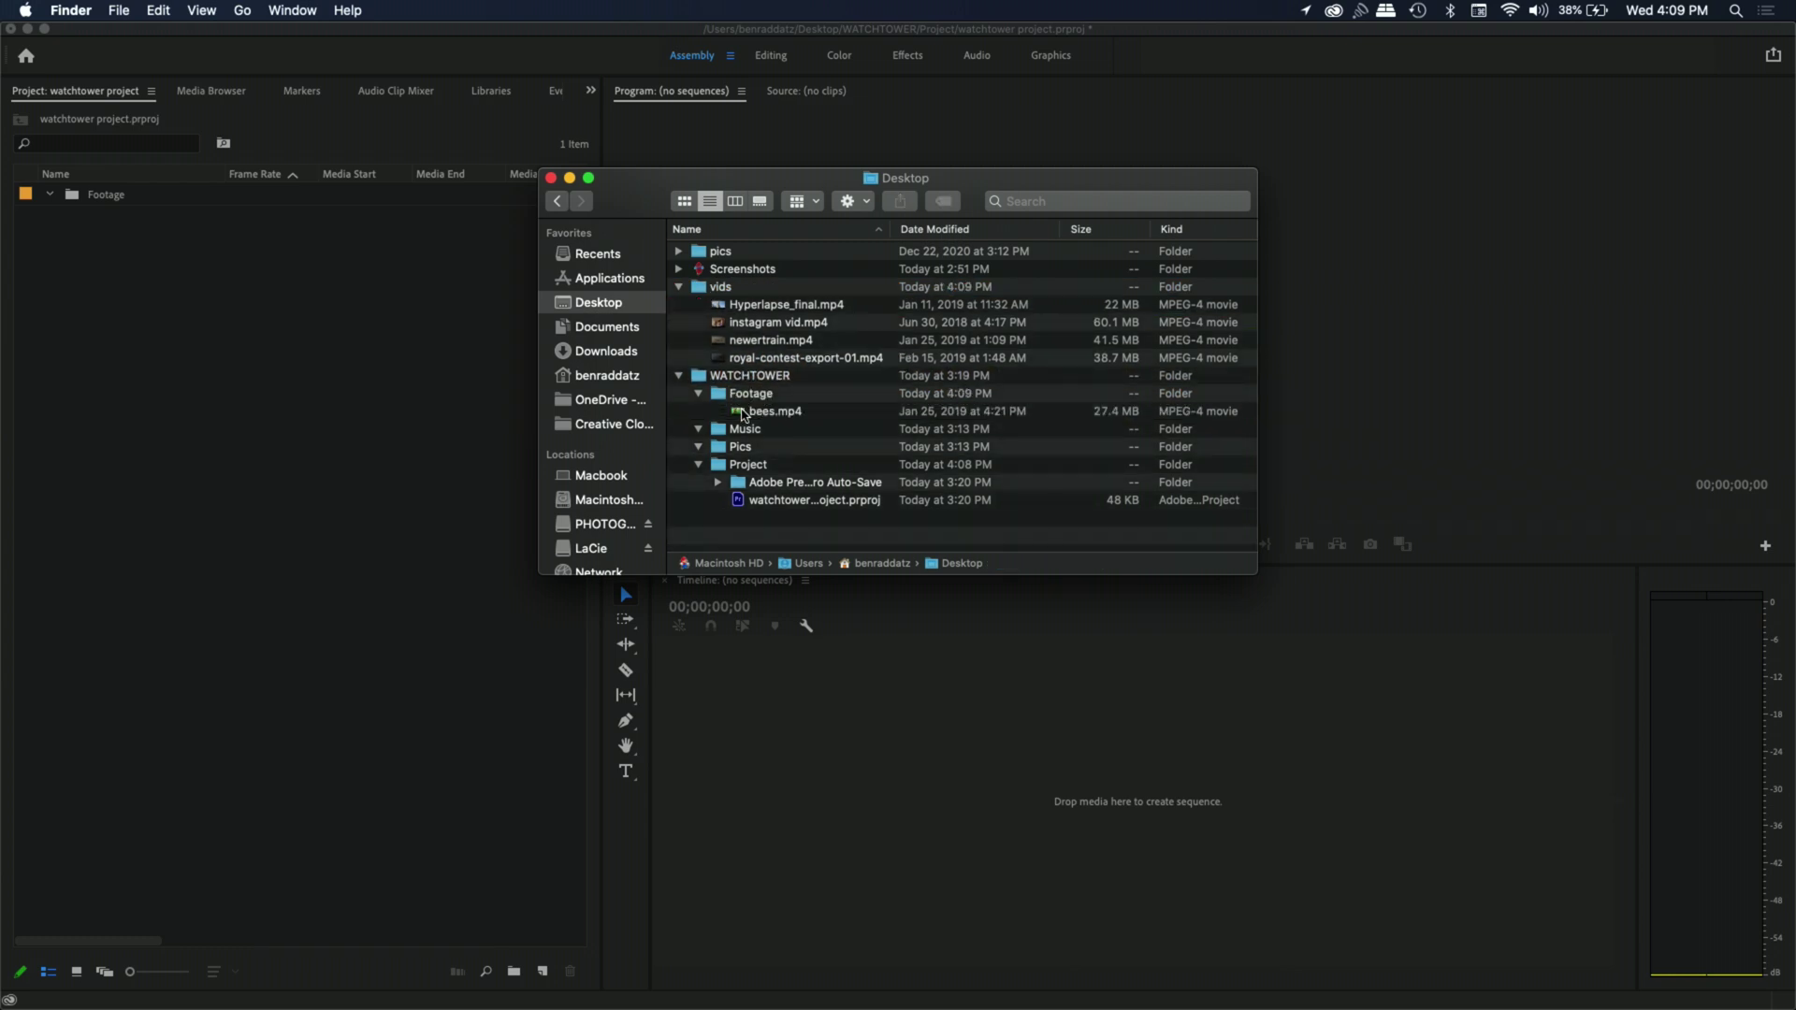
left_click(145, 215)
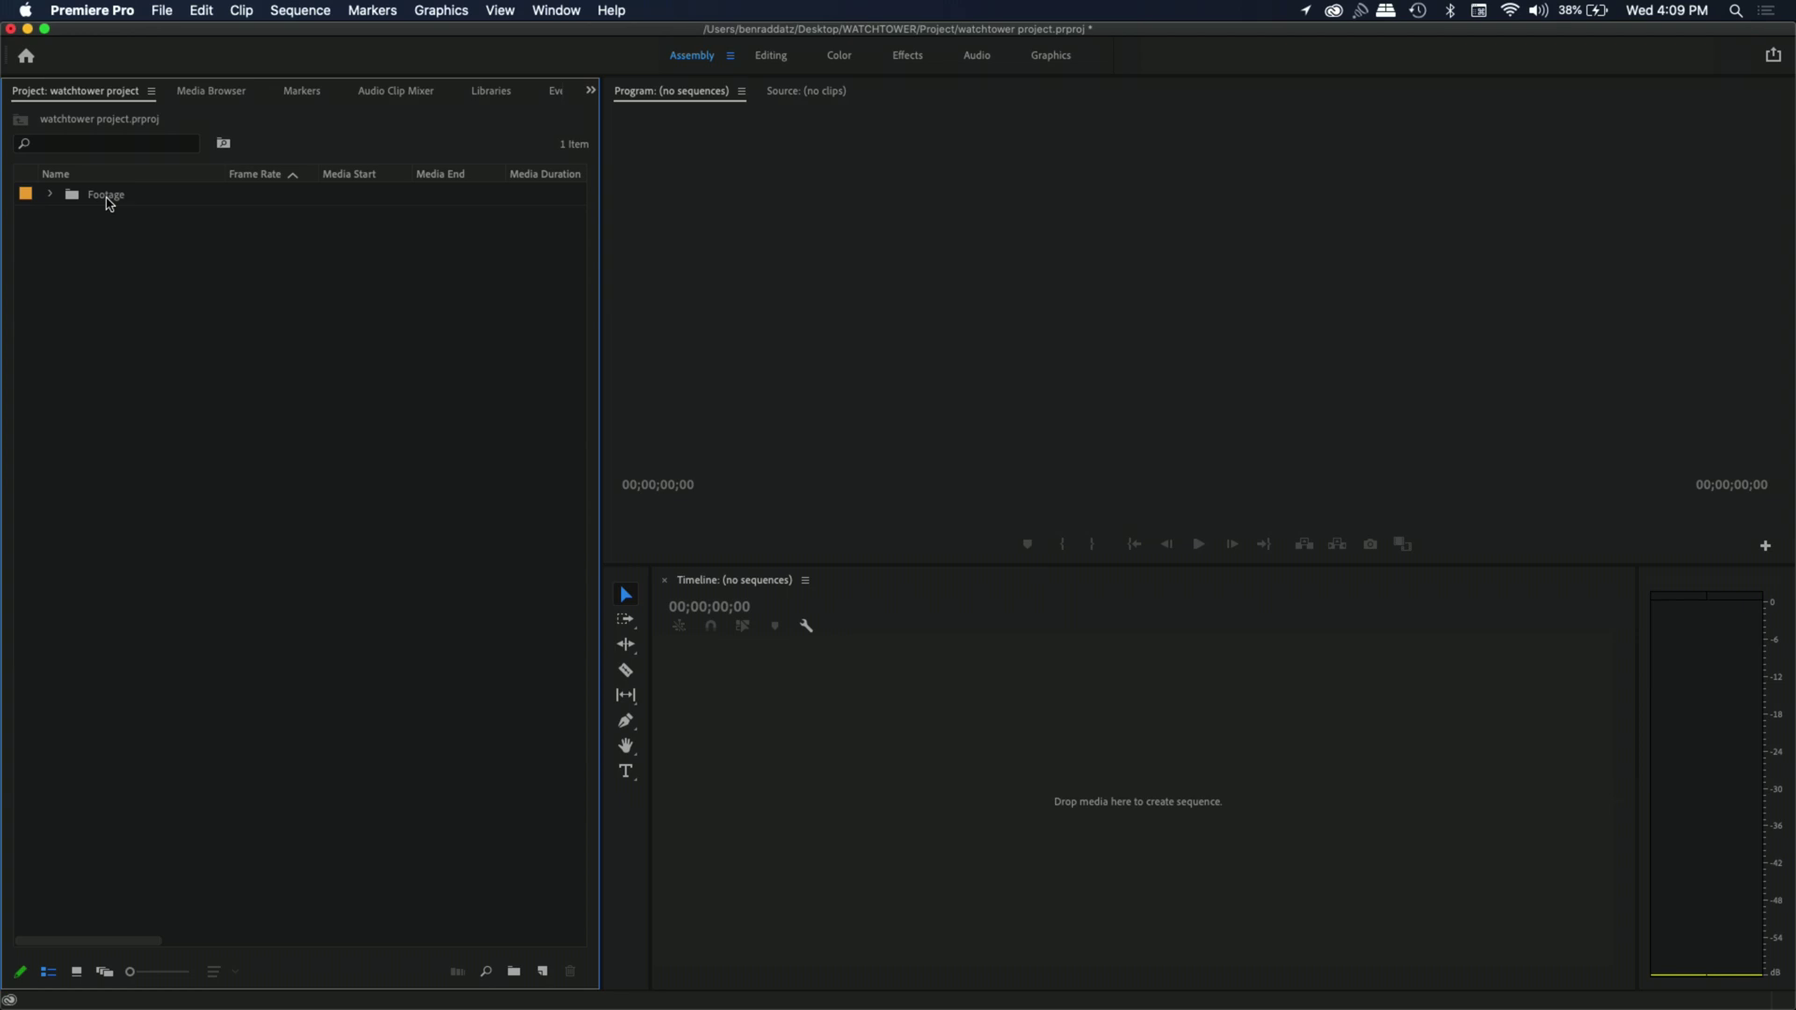
Drag bees.mp4 from Finder into the project and place it in the Footage bin
left_click(569, 973)
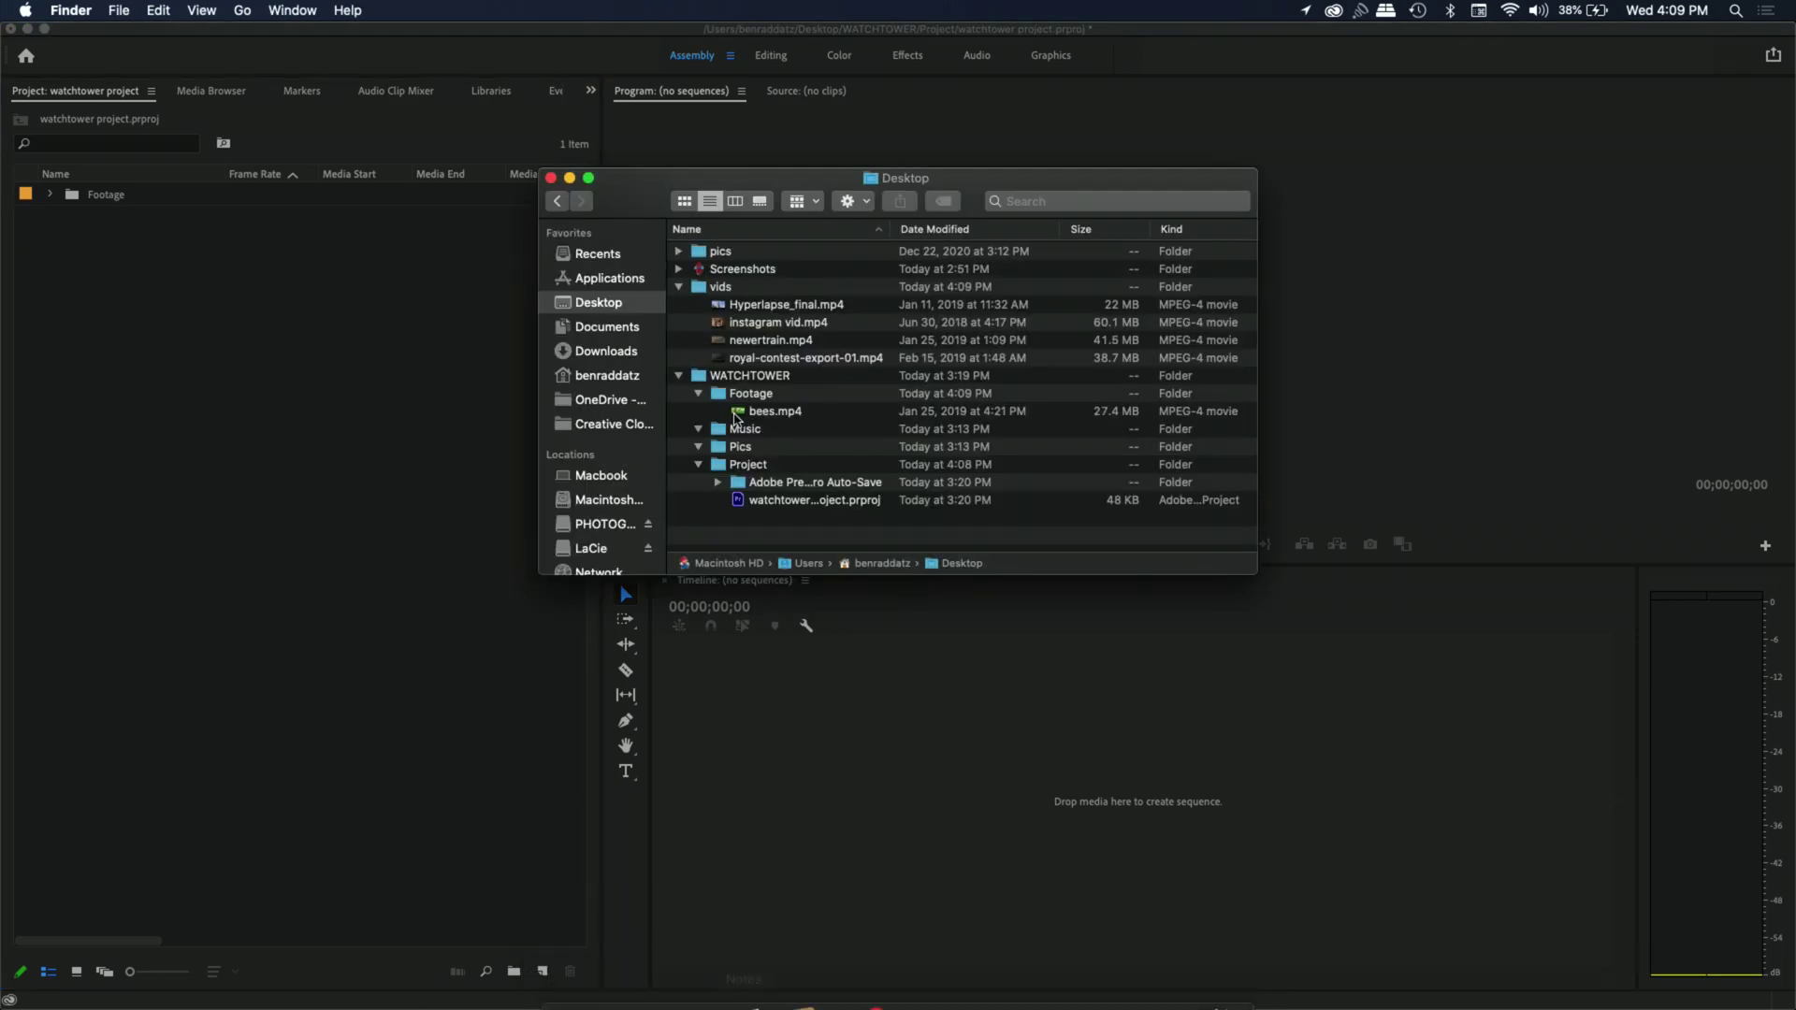
left_click(746, 413)
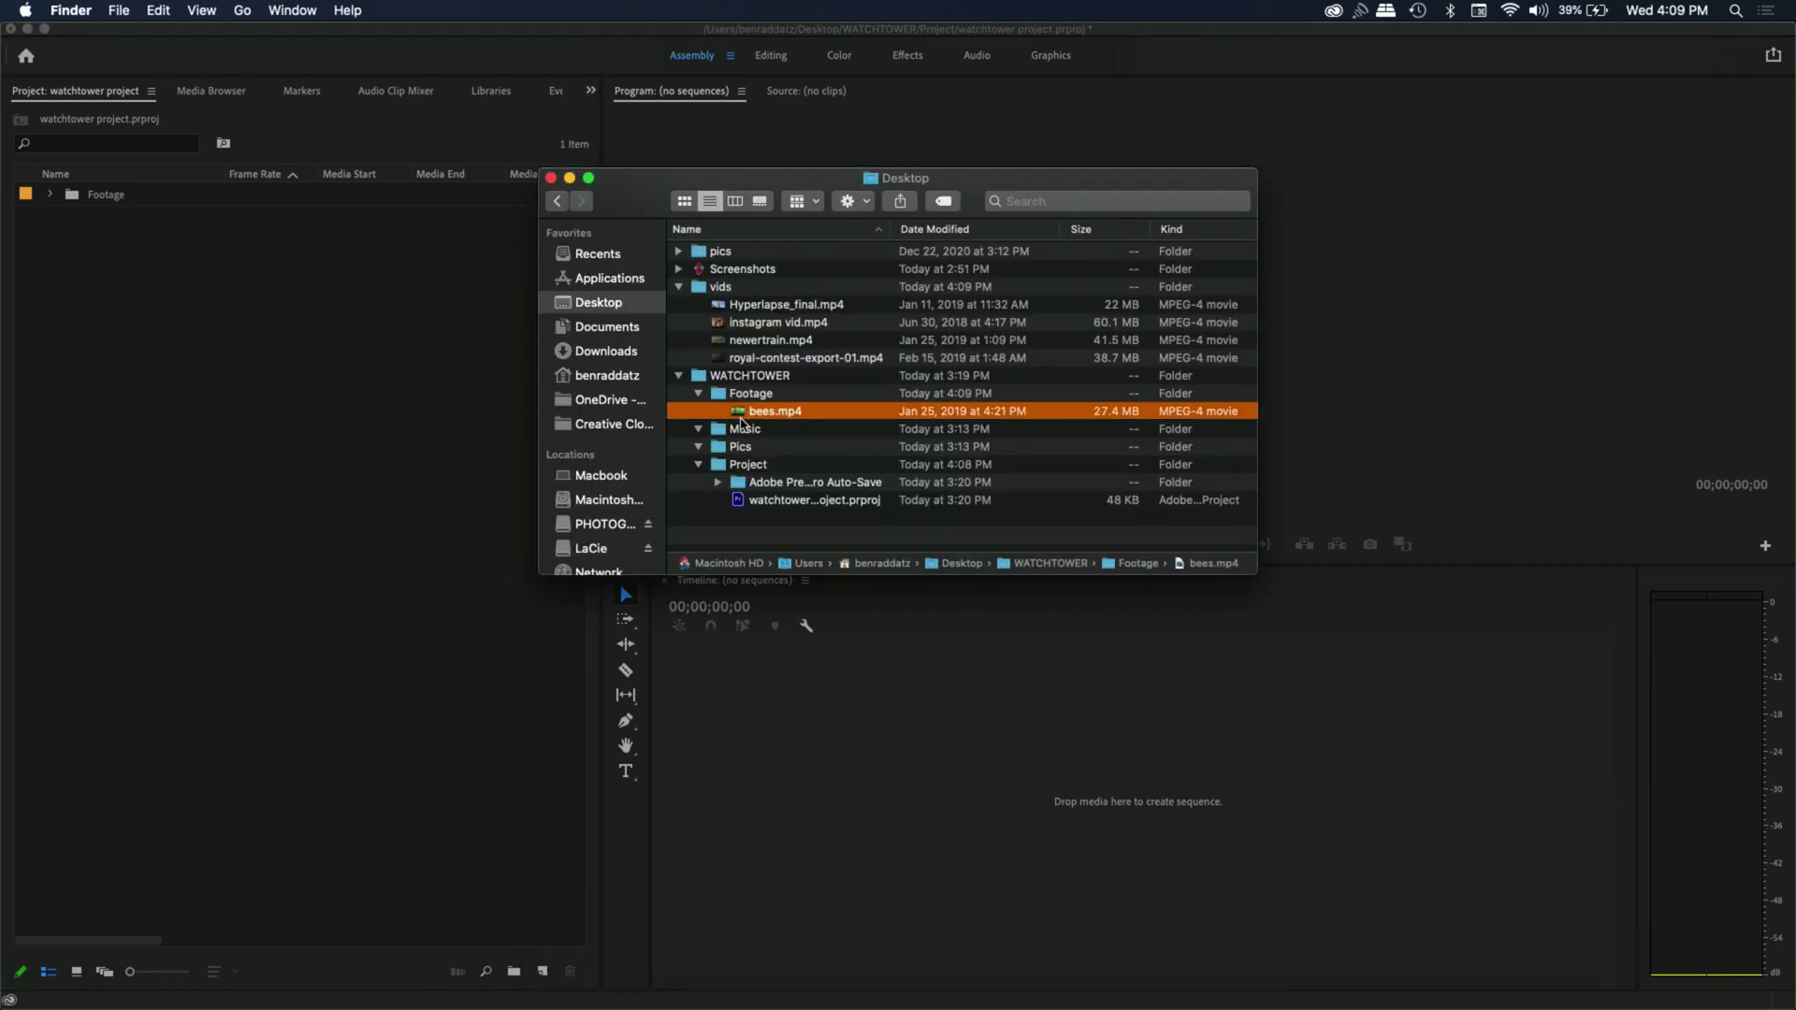
left_click_drag(746, 422, 245, 374)
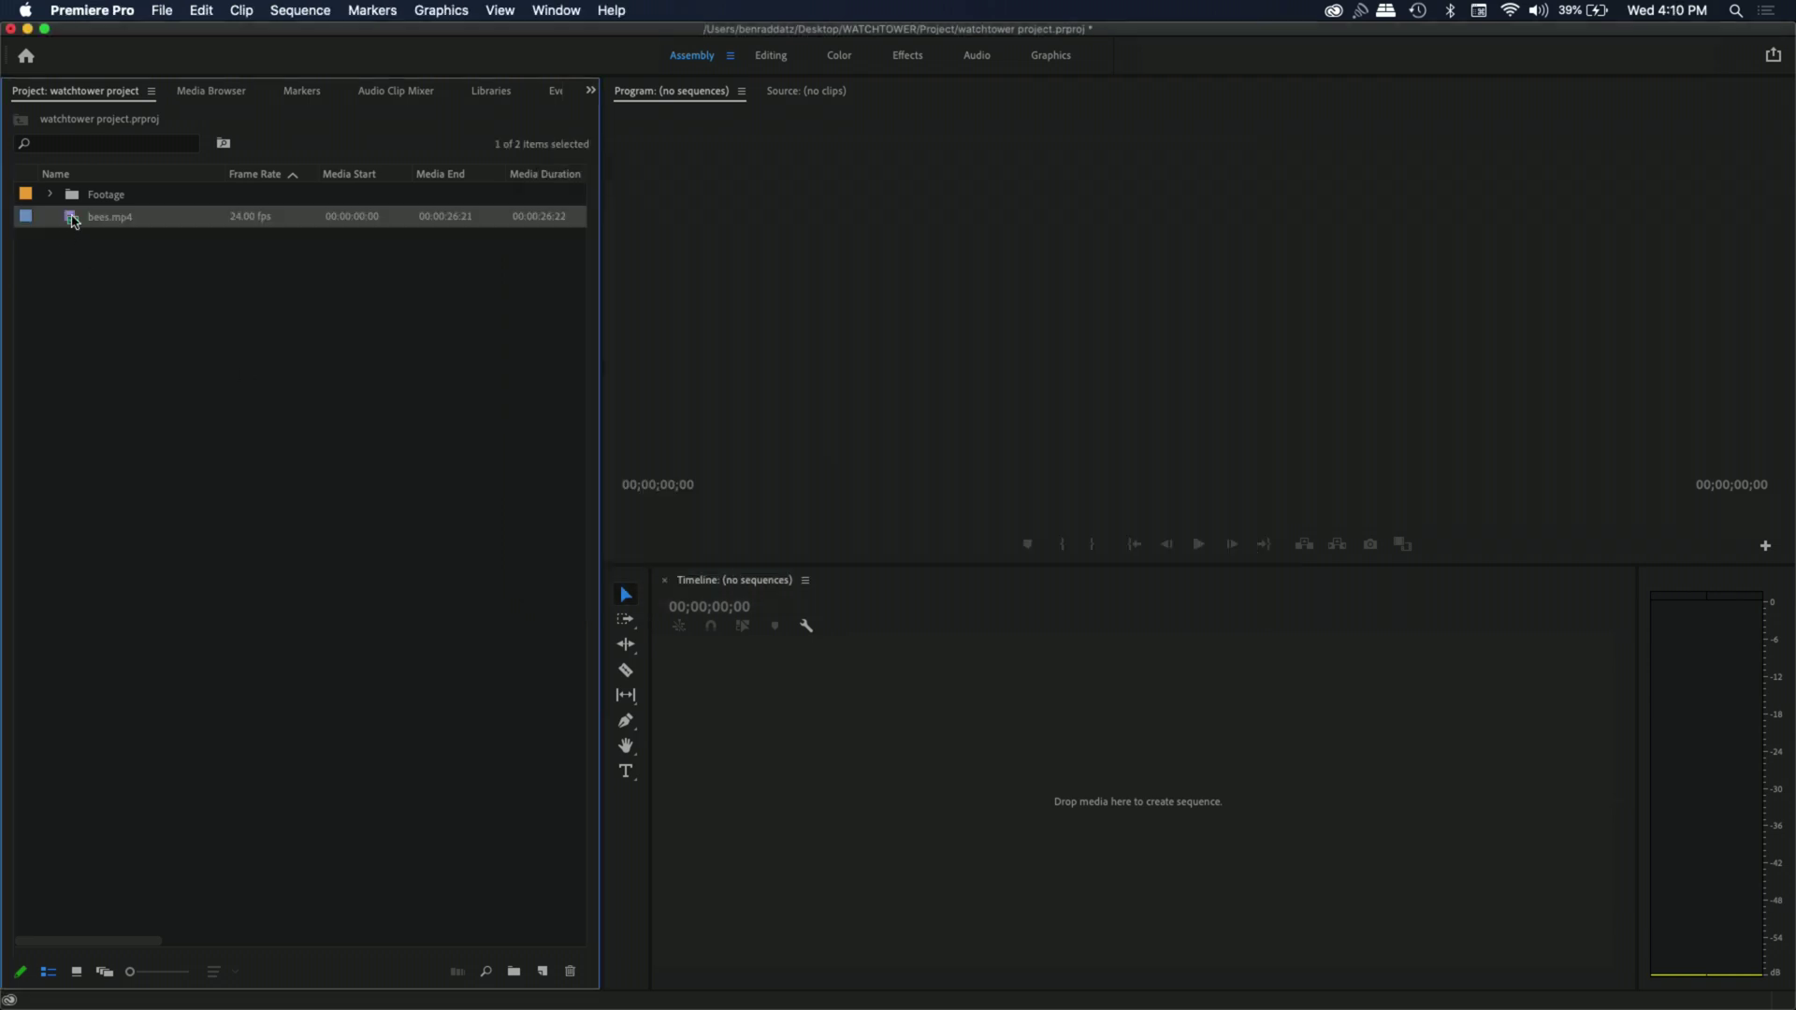
left_click_drag(101, 219, 110, 195)
left_click(50, 194)
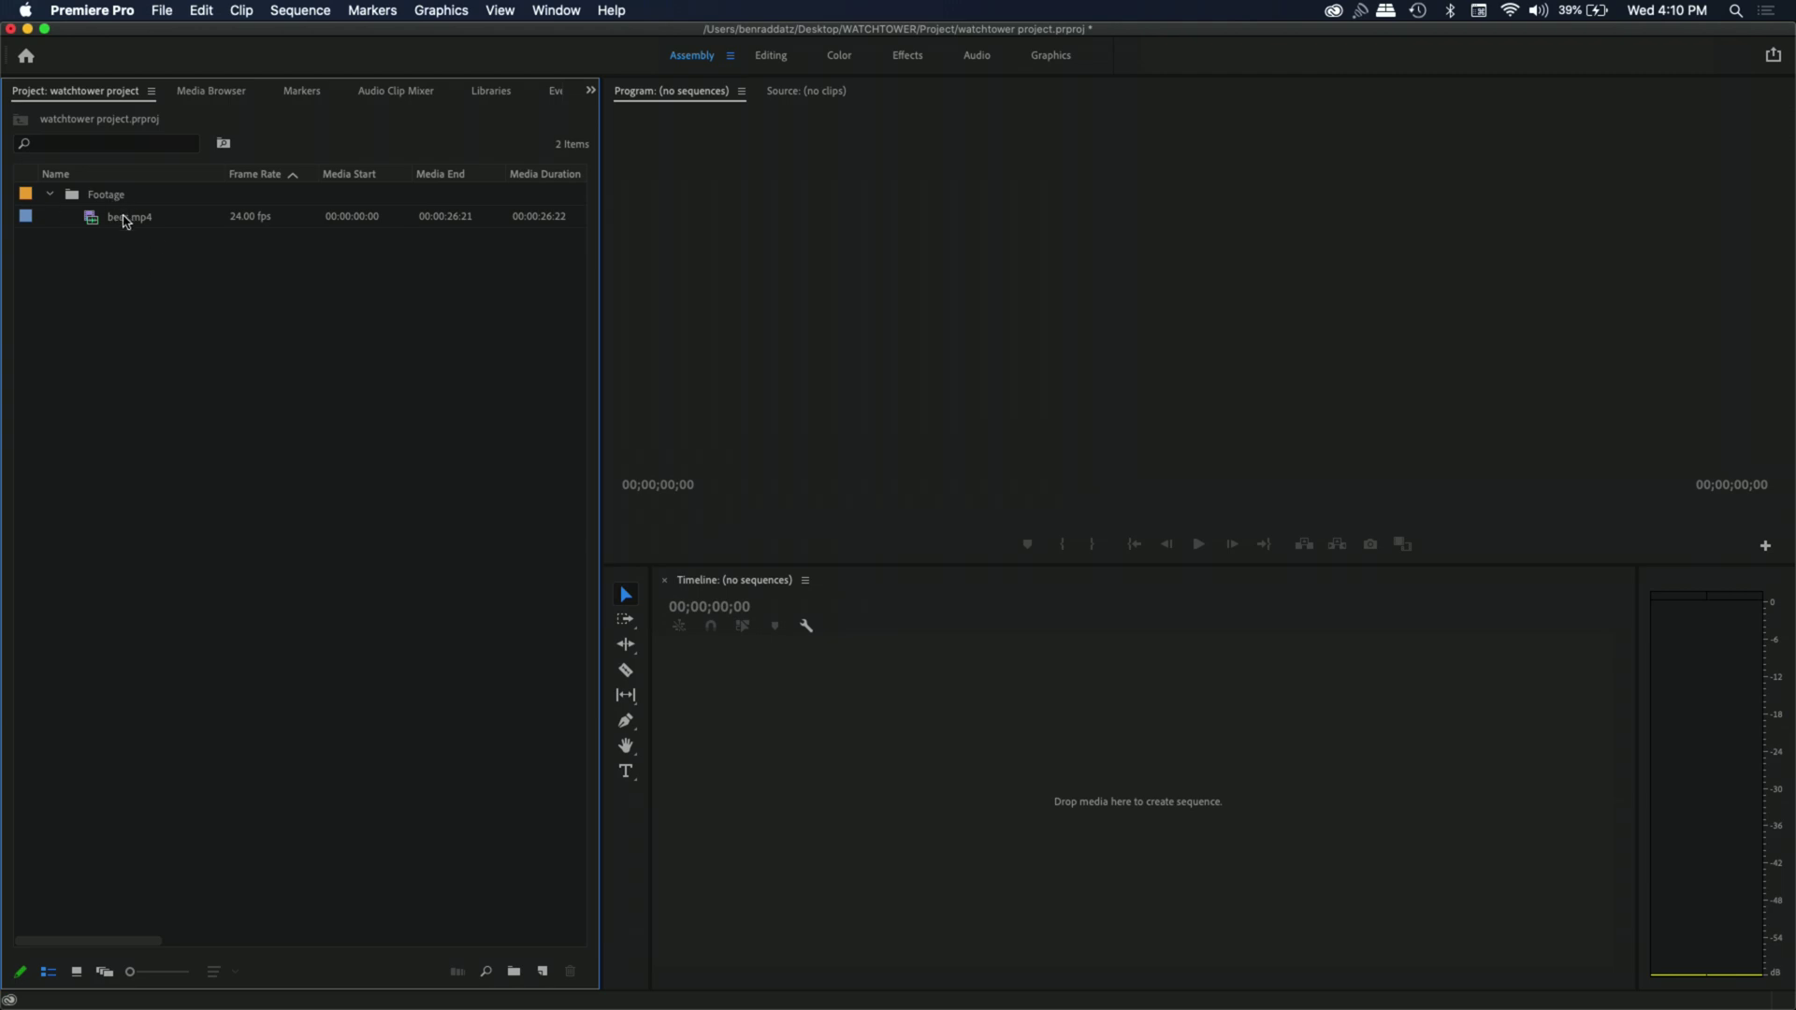
Delete the Footage bin with its bees.mp4 clip, leaving the project empty
left_click(121, 221)
left_click(109, 197)
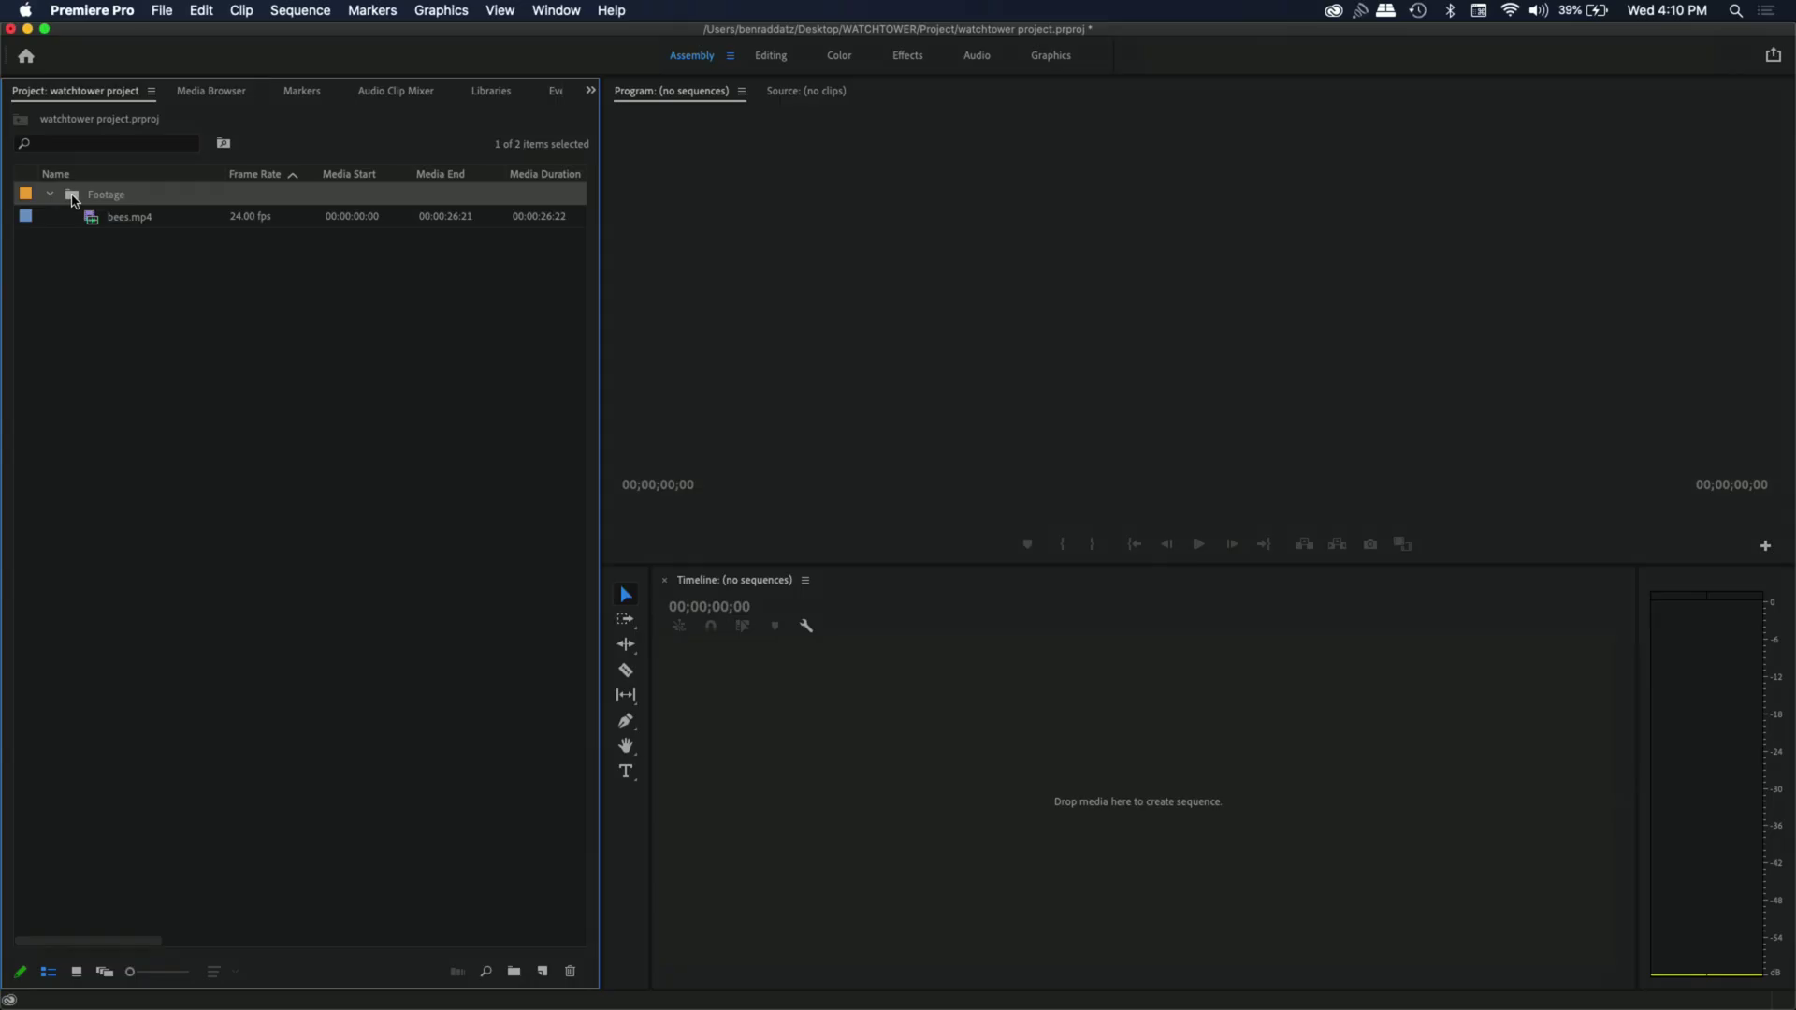
key("Delete")
Open Window > Extensions > Watchtower and bring up its watched-folder chooser
left_click(557, 11)
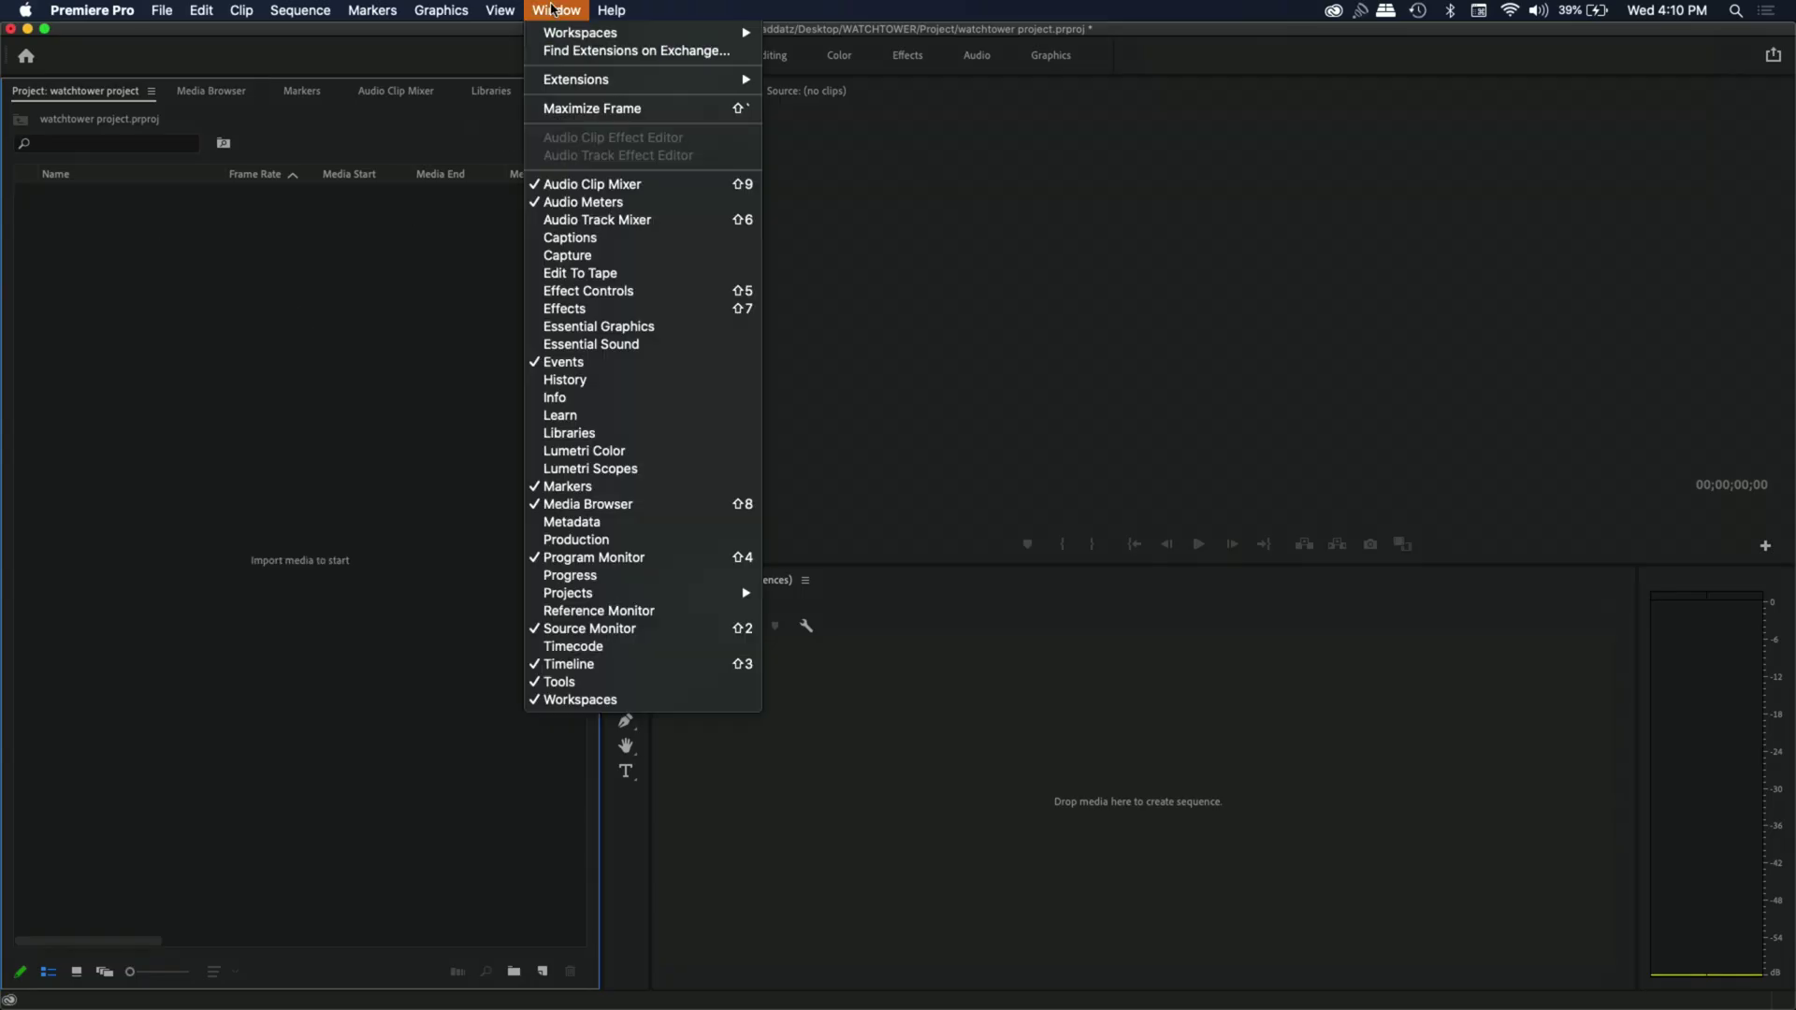
mouse_move(572, 83)
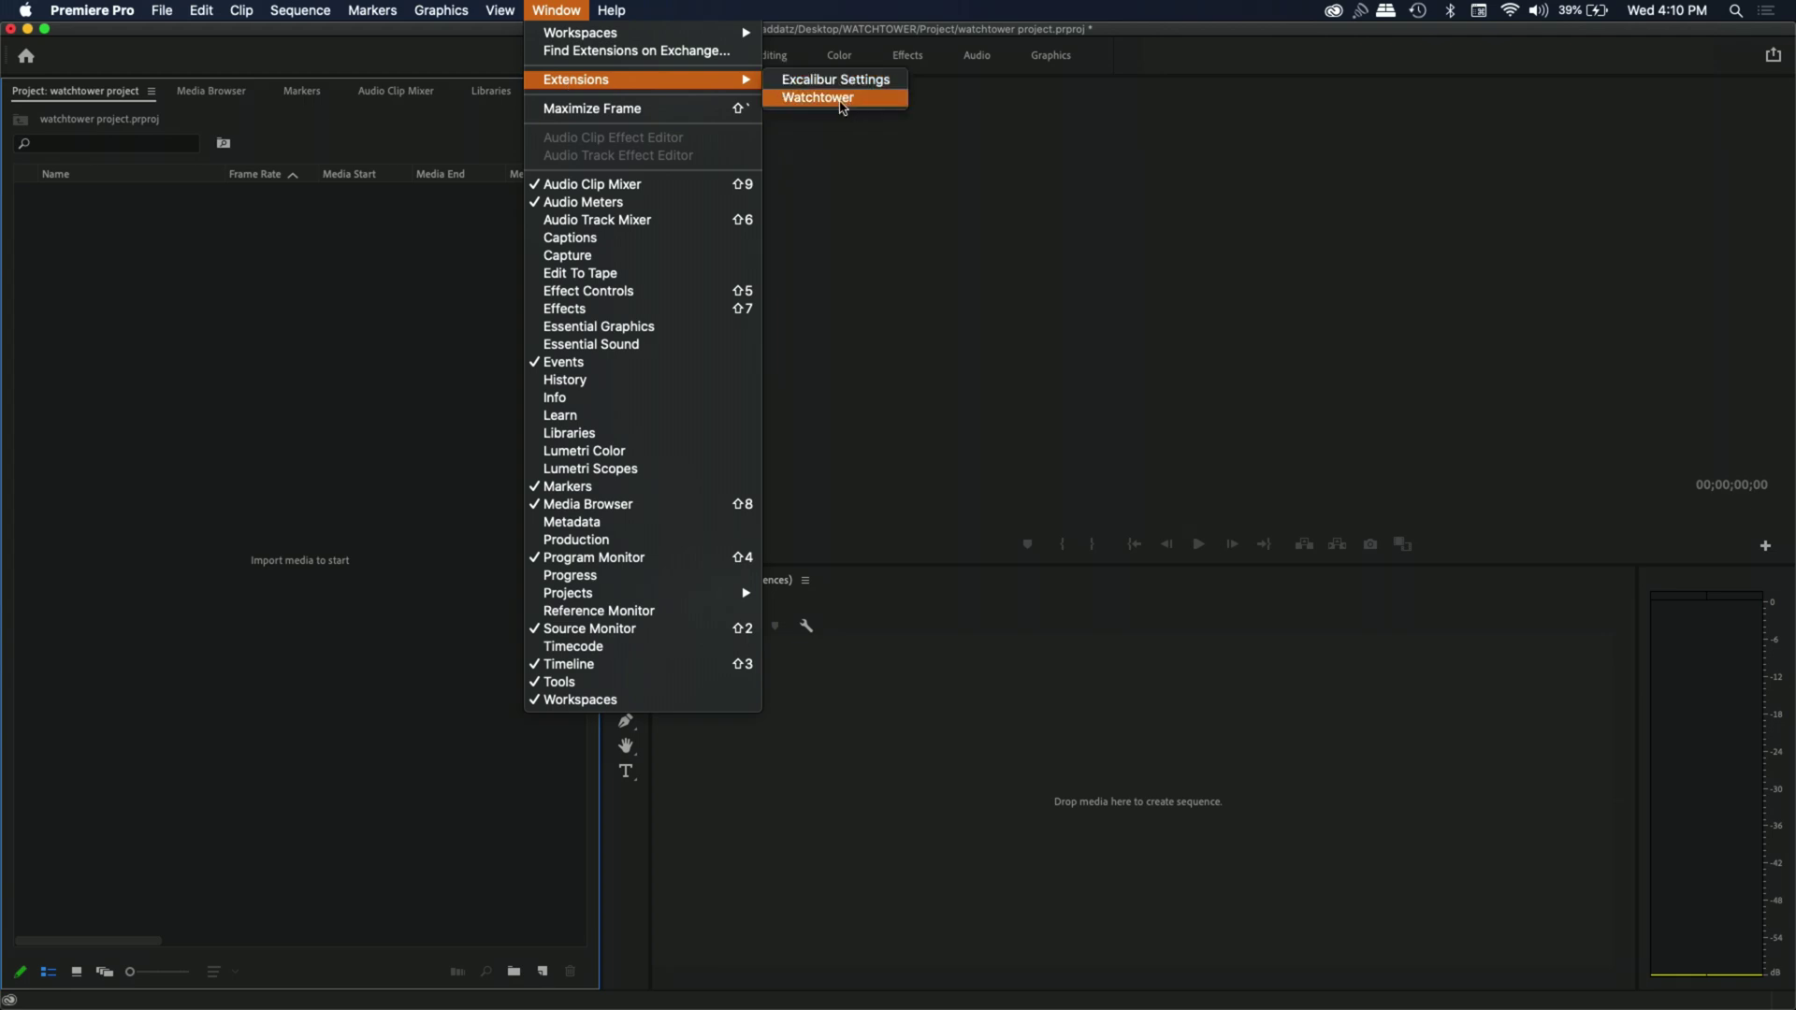
left_click(818, 97)
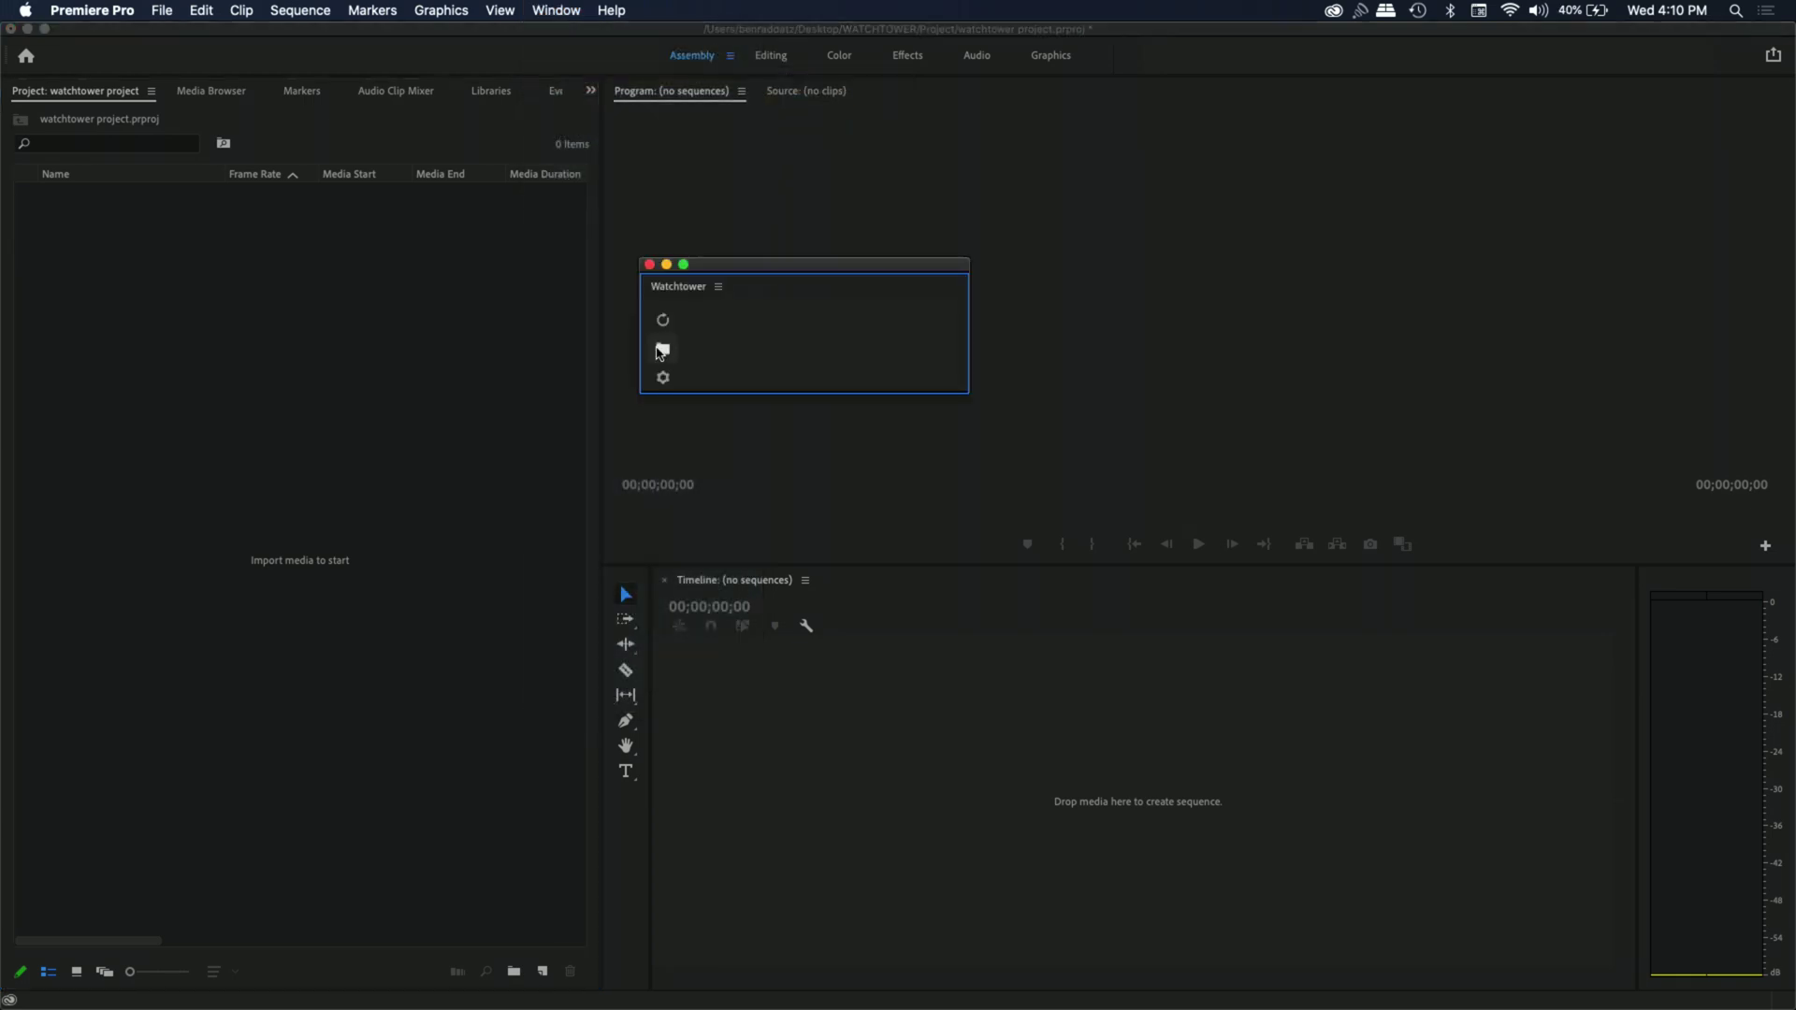
left_click(664, 350)
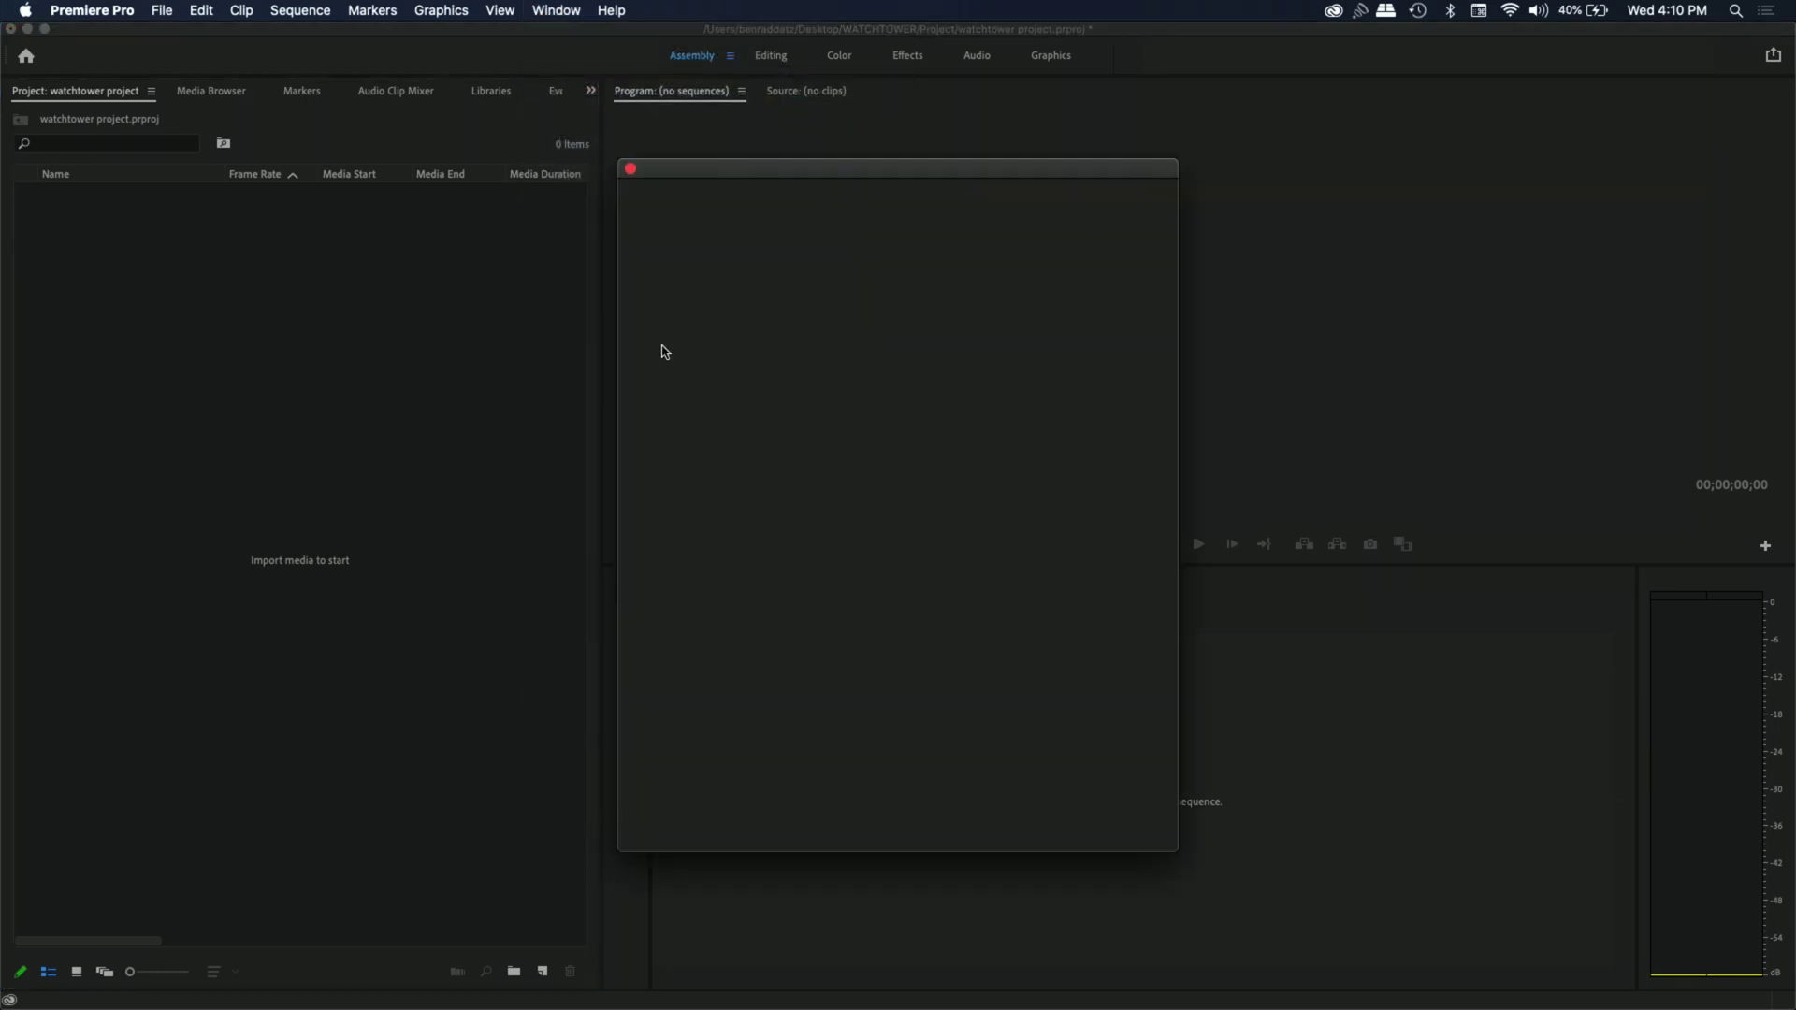
Sync the Desktop WATCHTOWER folder and its subfolders in Watchtower, then select the new WATCHTOWER bin
scroll(699, 375, "down", 2)
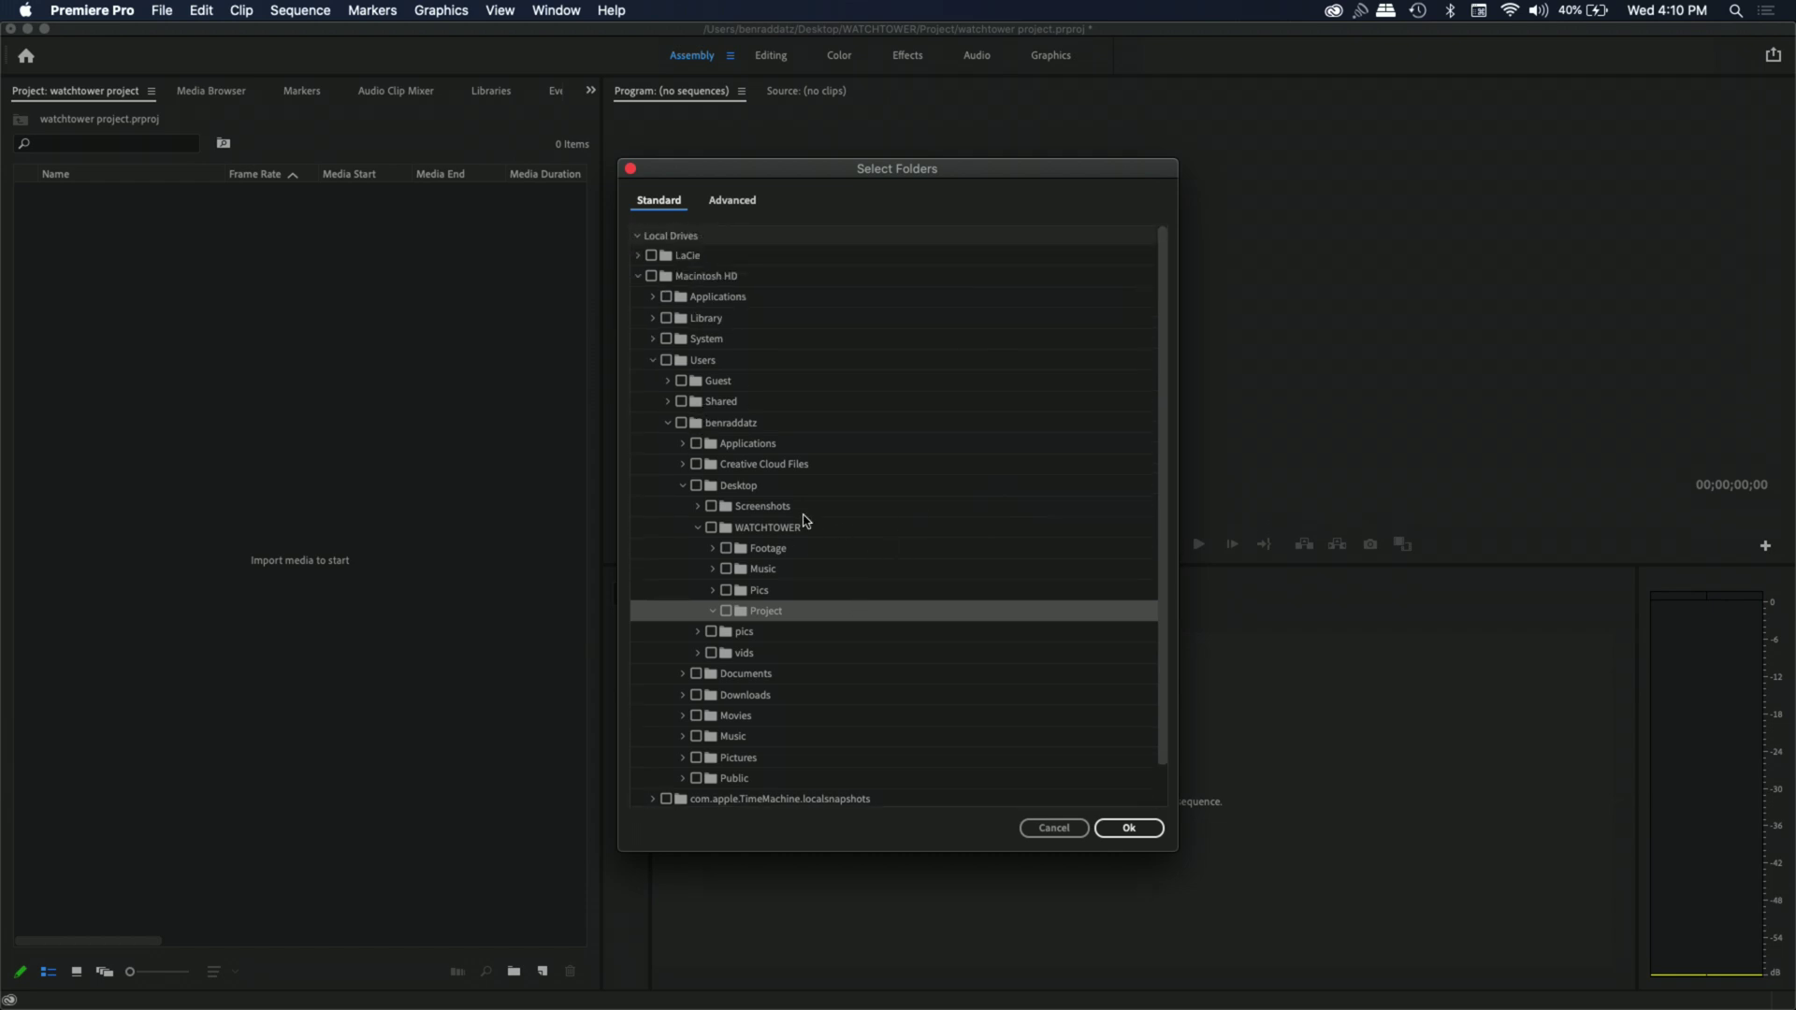
left_click(711, 530)
left_click(1127, 829)
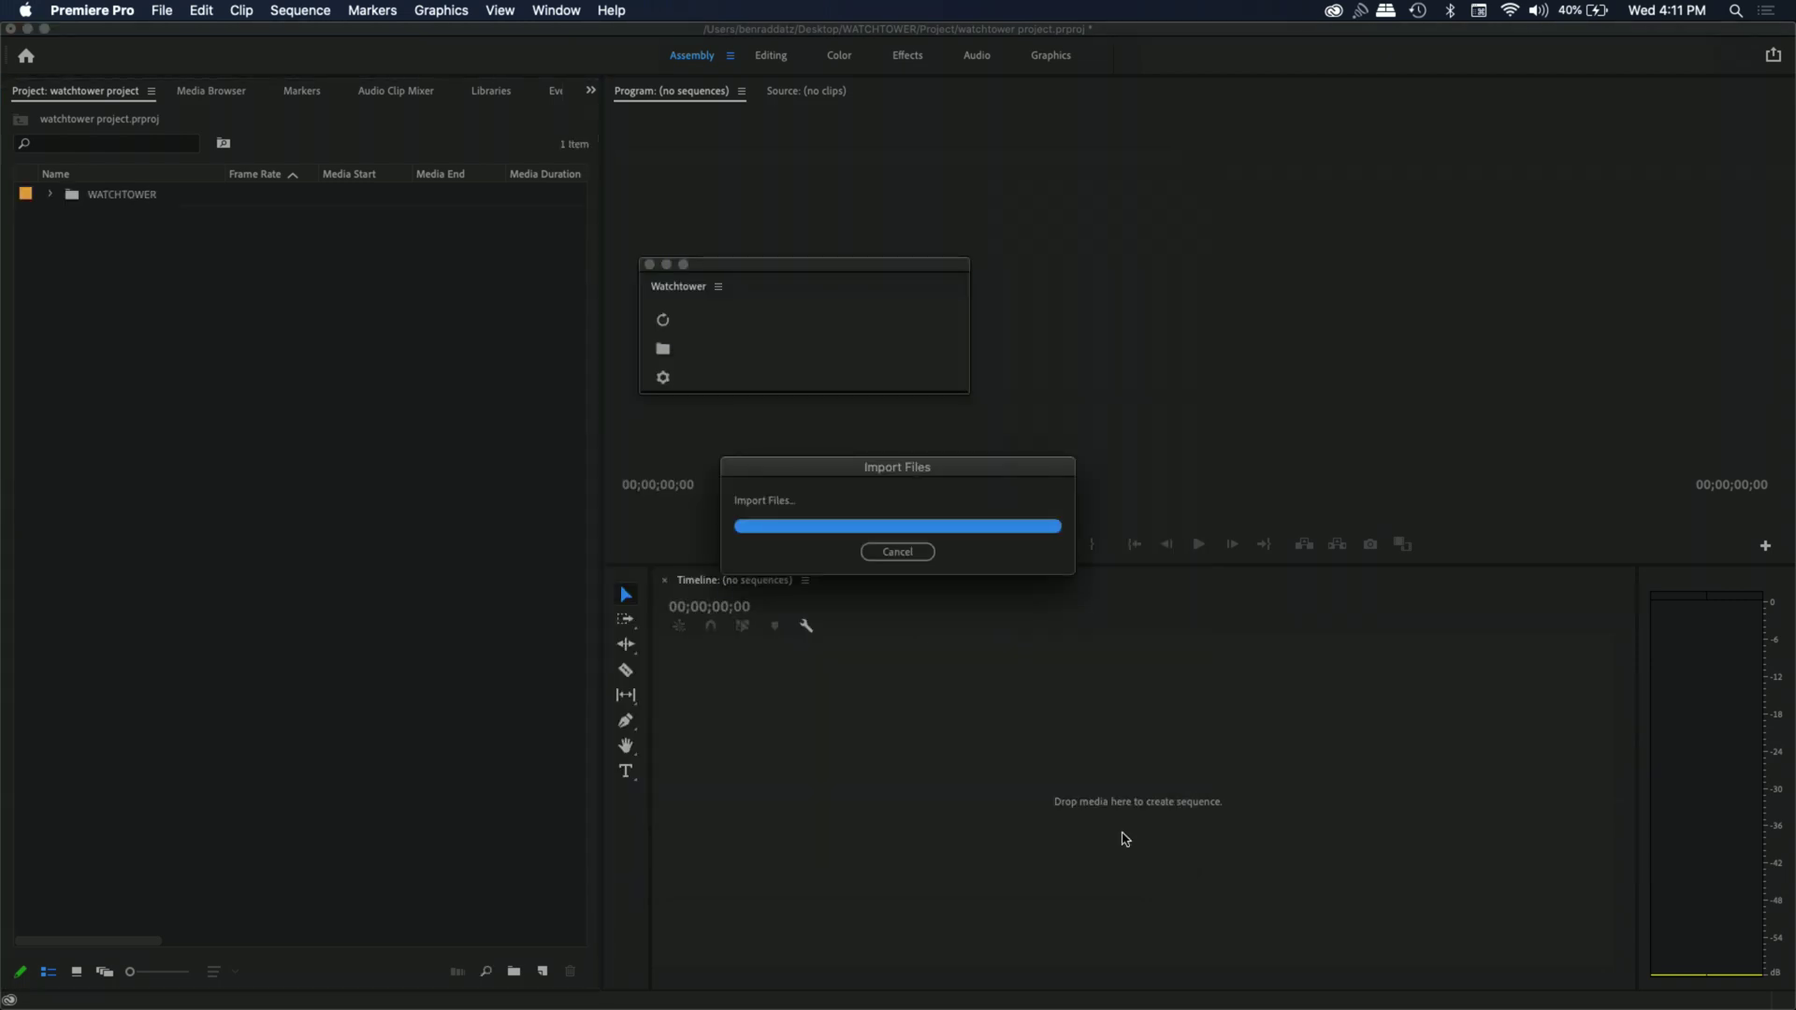
left_click(114, 198)
Expand the WATCHTOWER and Footage bins to show bees.mp4, checking it against Finder's Footage folder
left_click(50, 195)
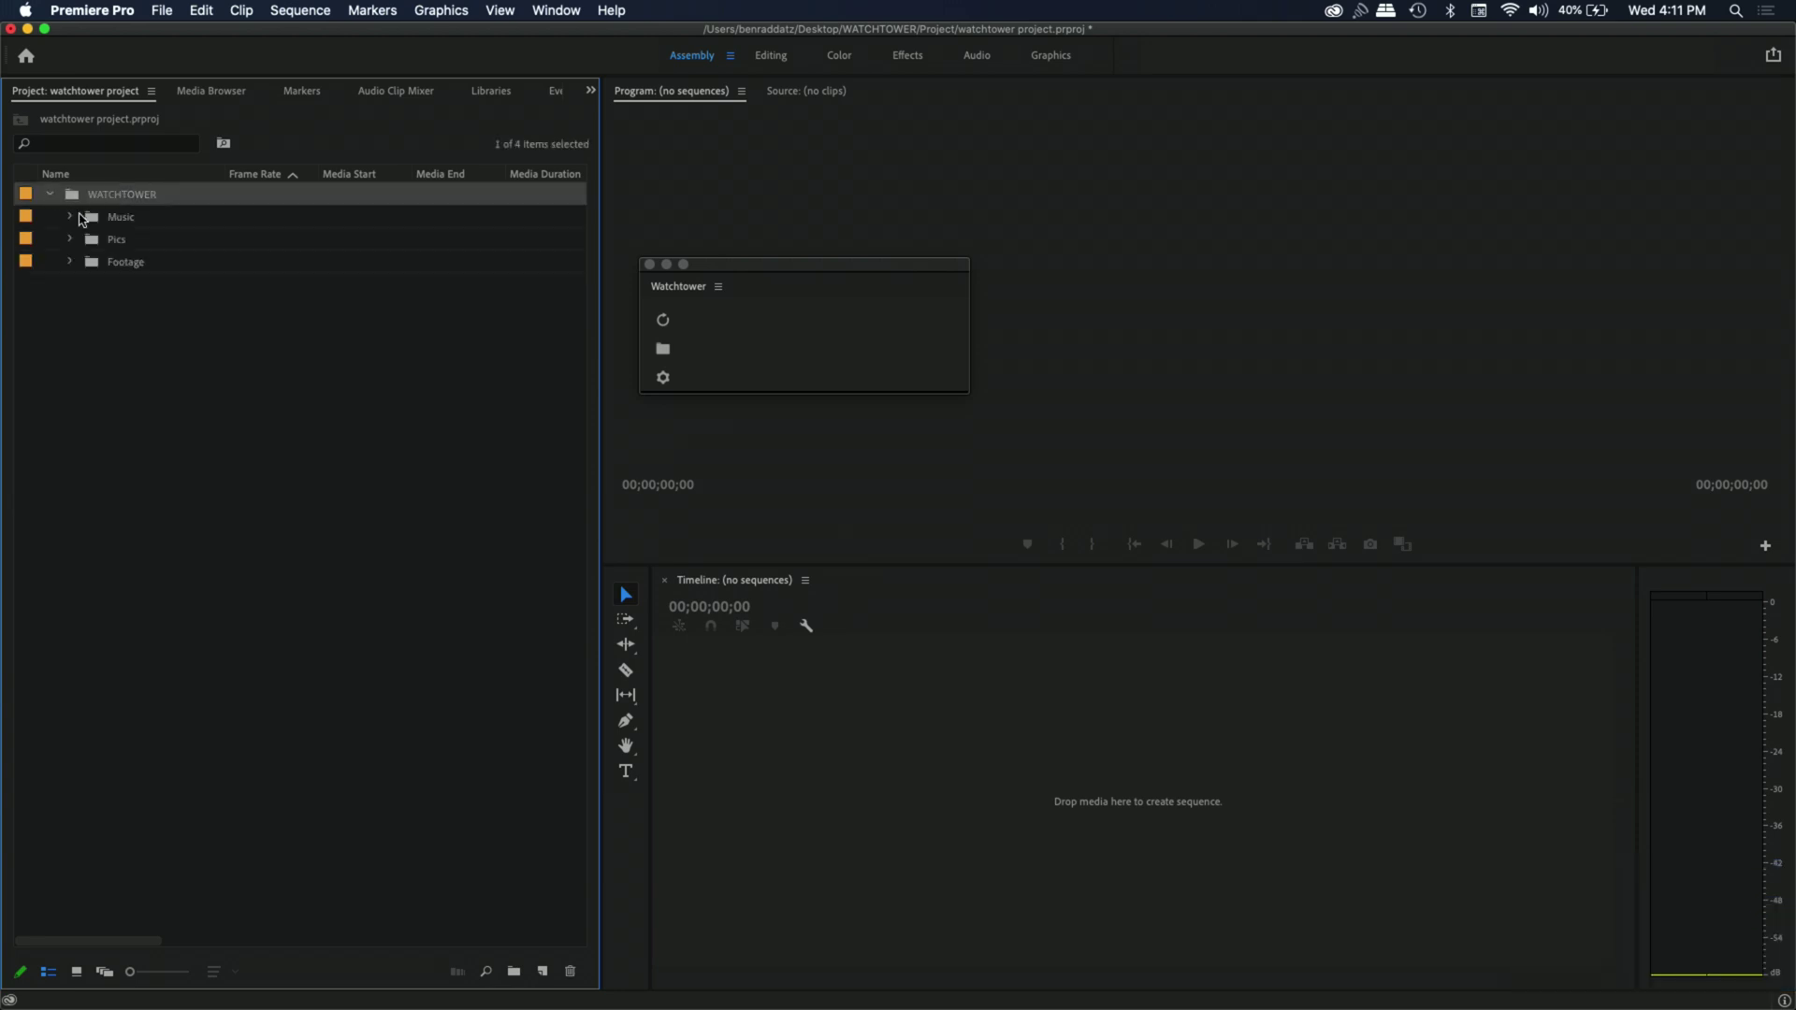
left_click(573, 967)
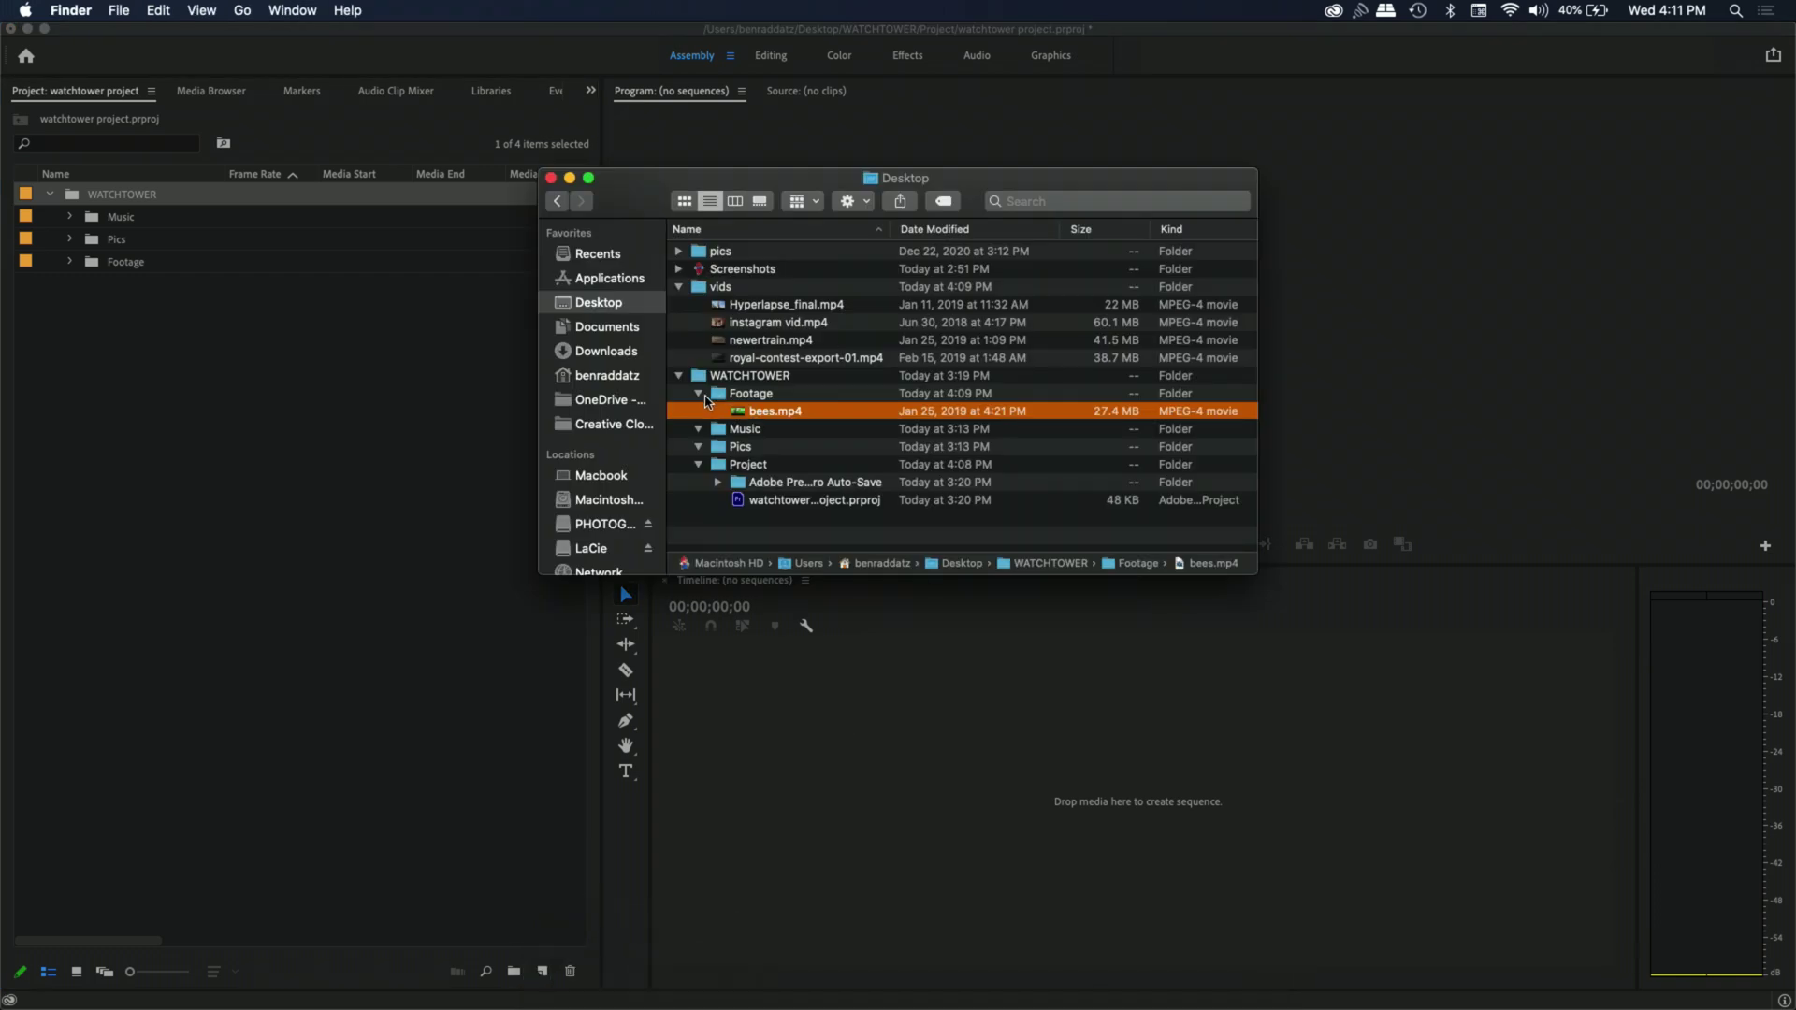
left_click(737, 399)
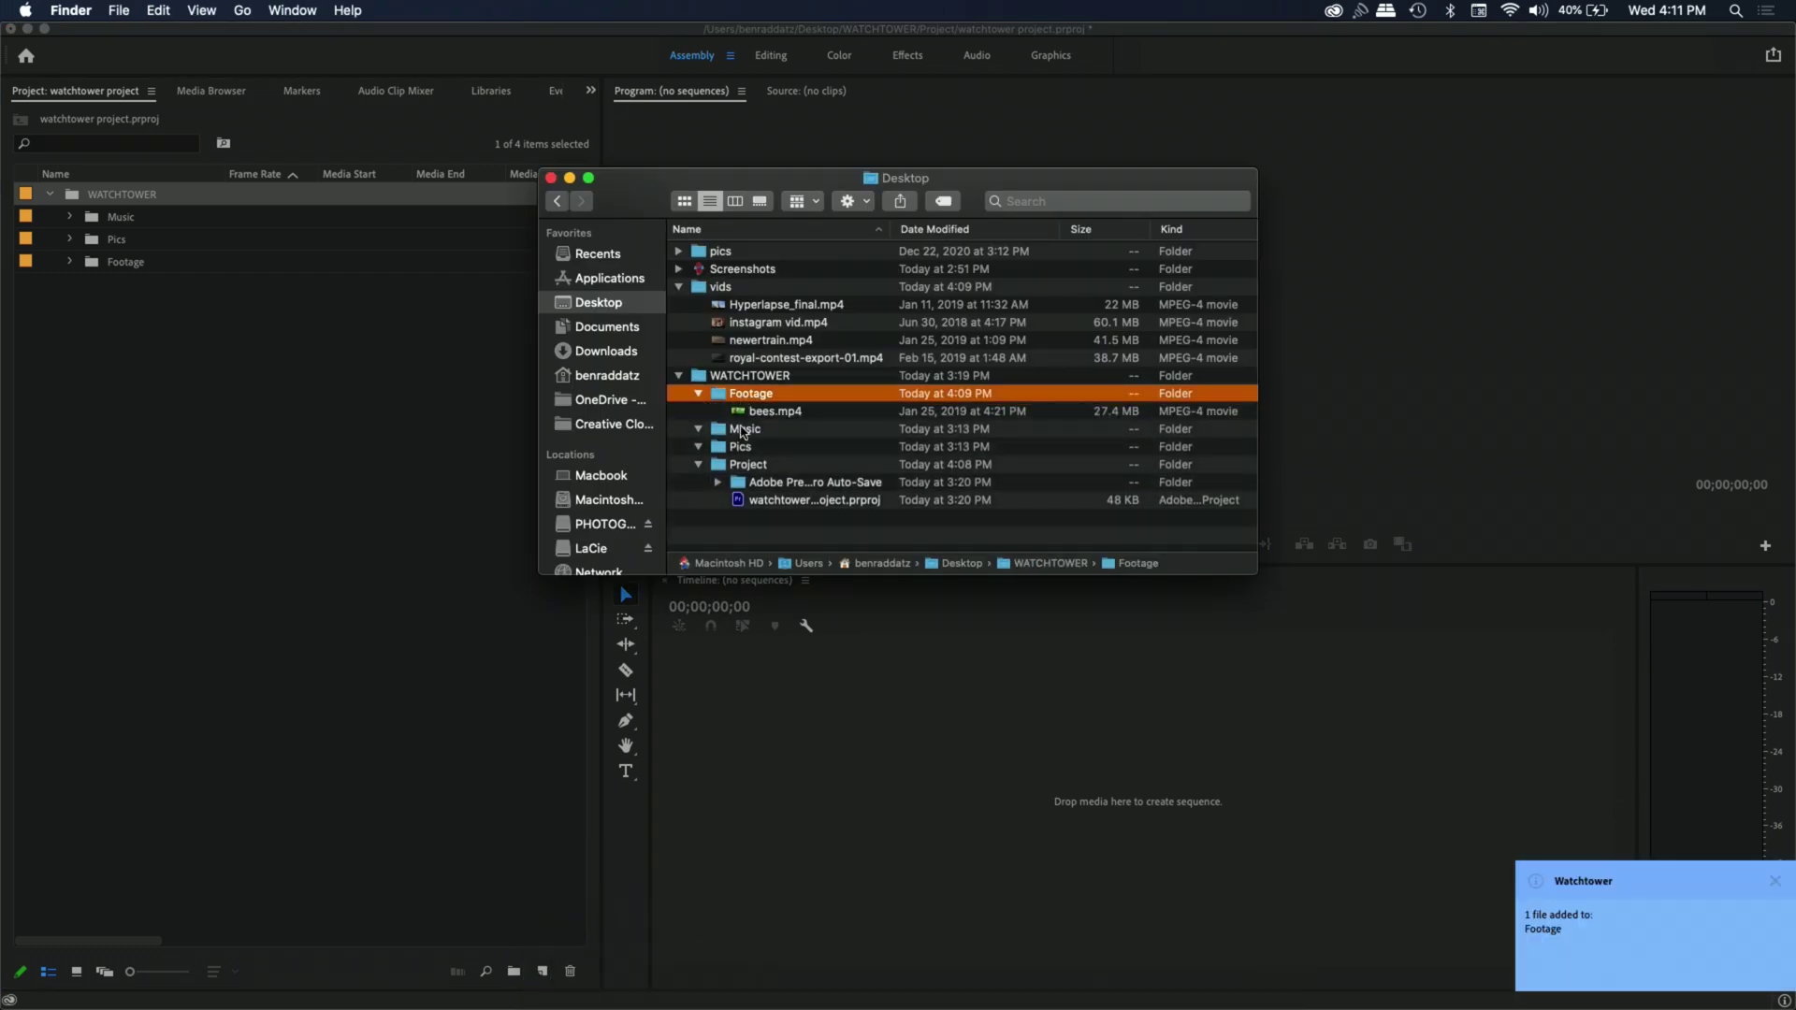
left_click(131, 321)
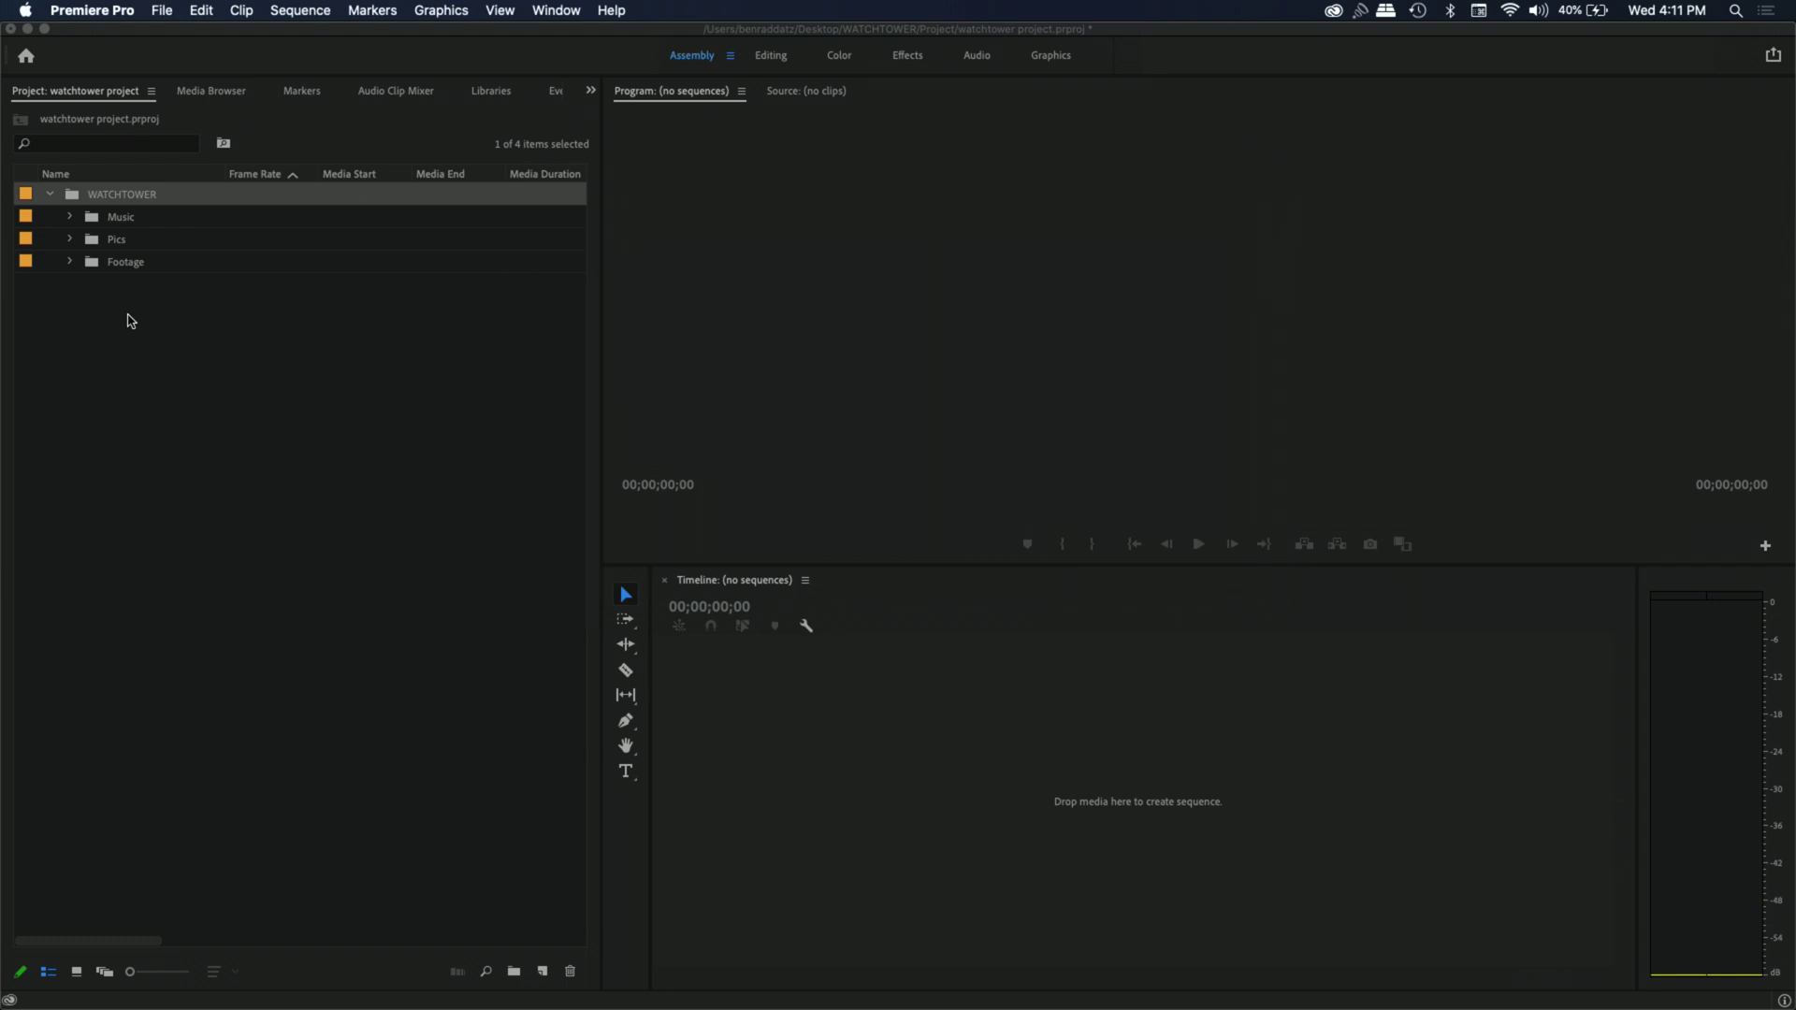
left_click(70, 262)
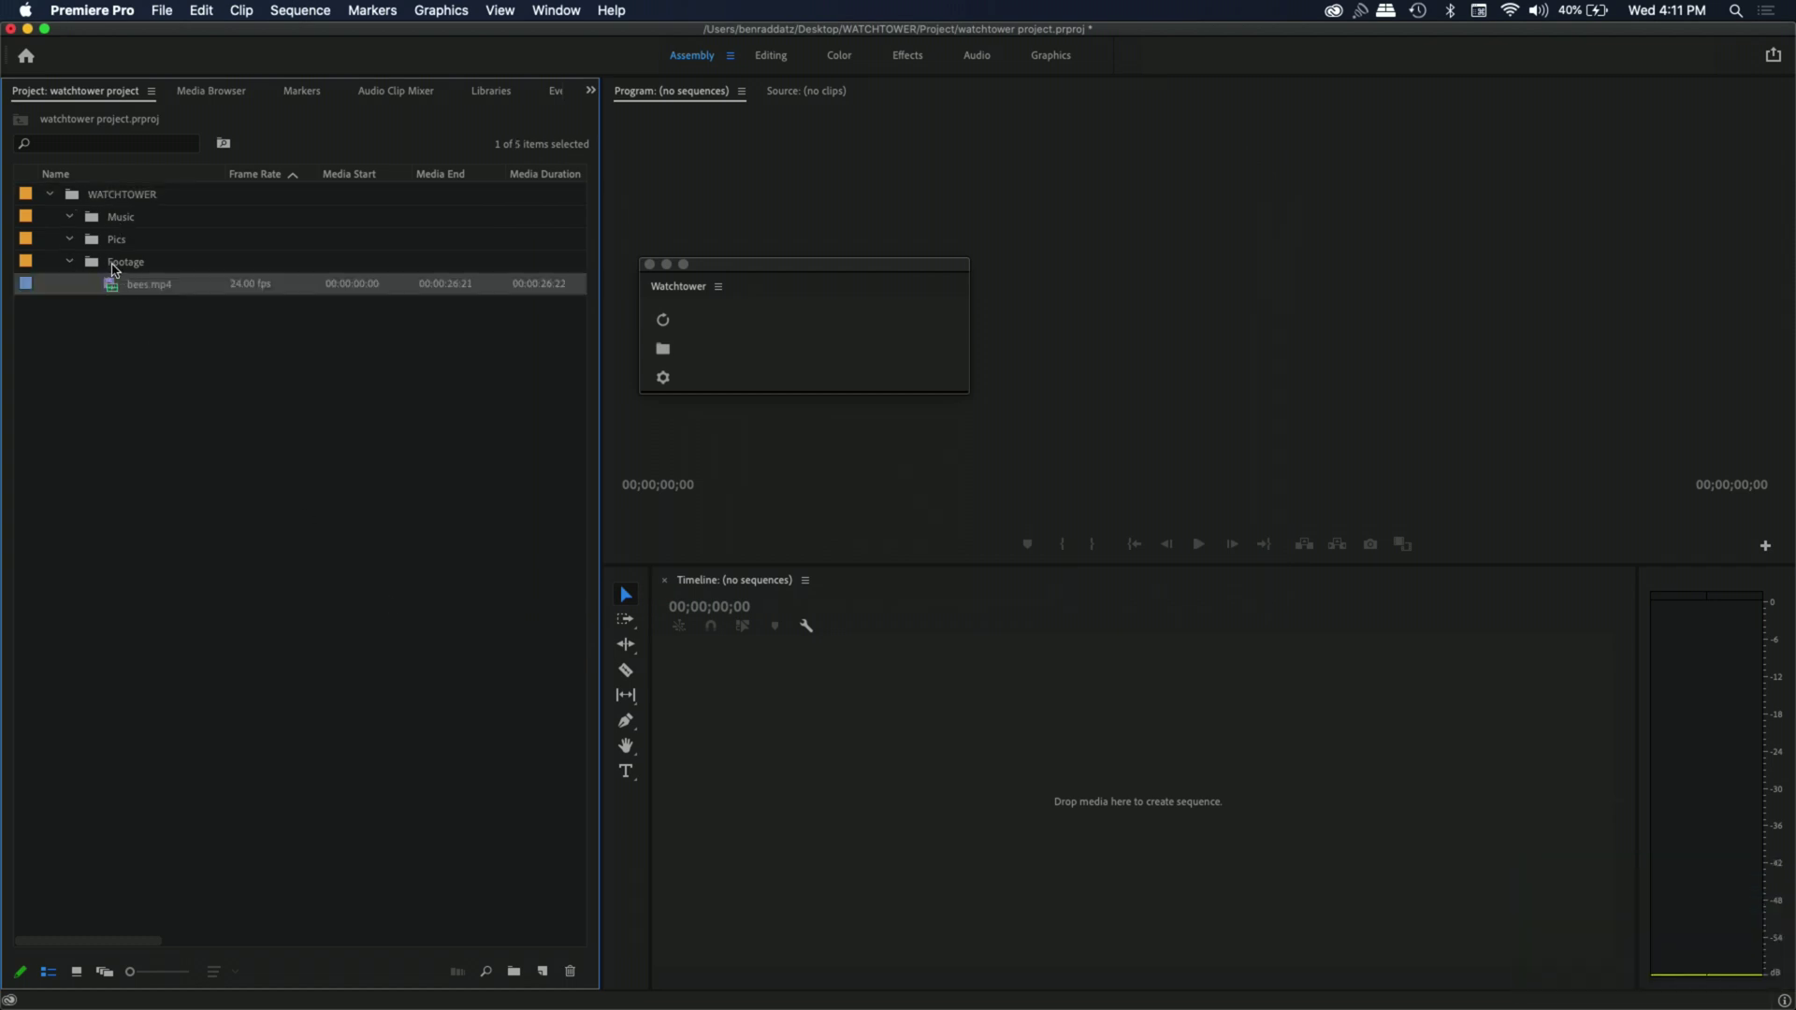
left_click(574, 975)
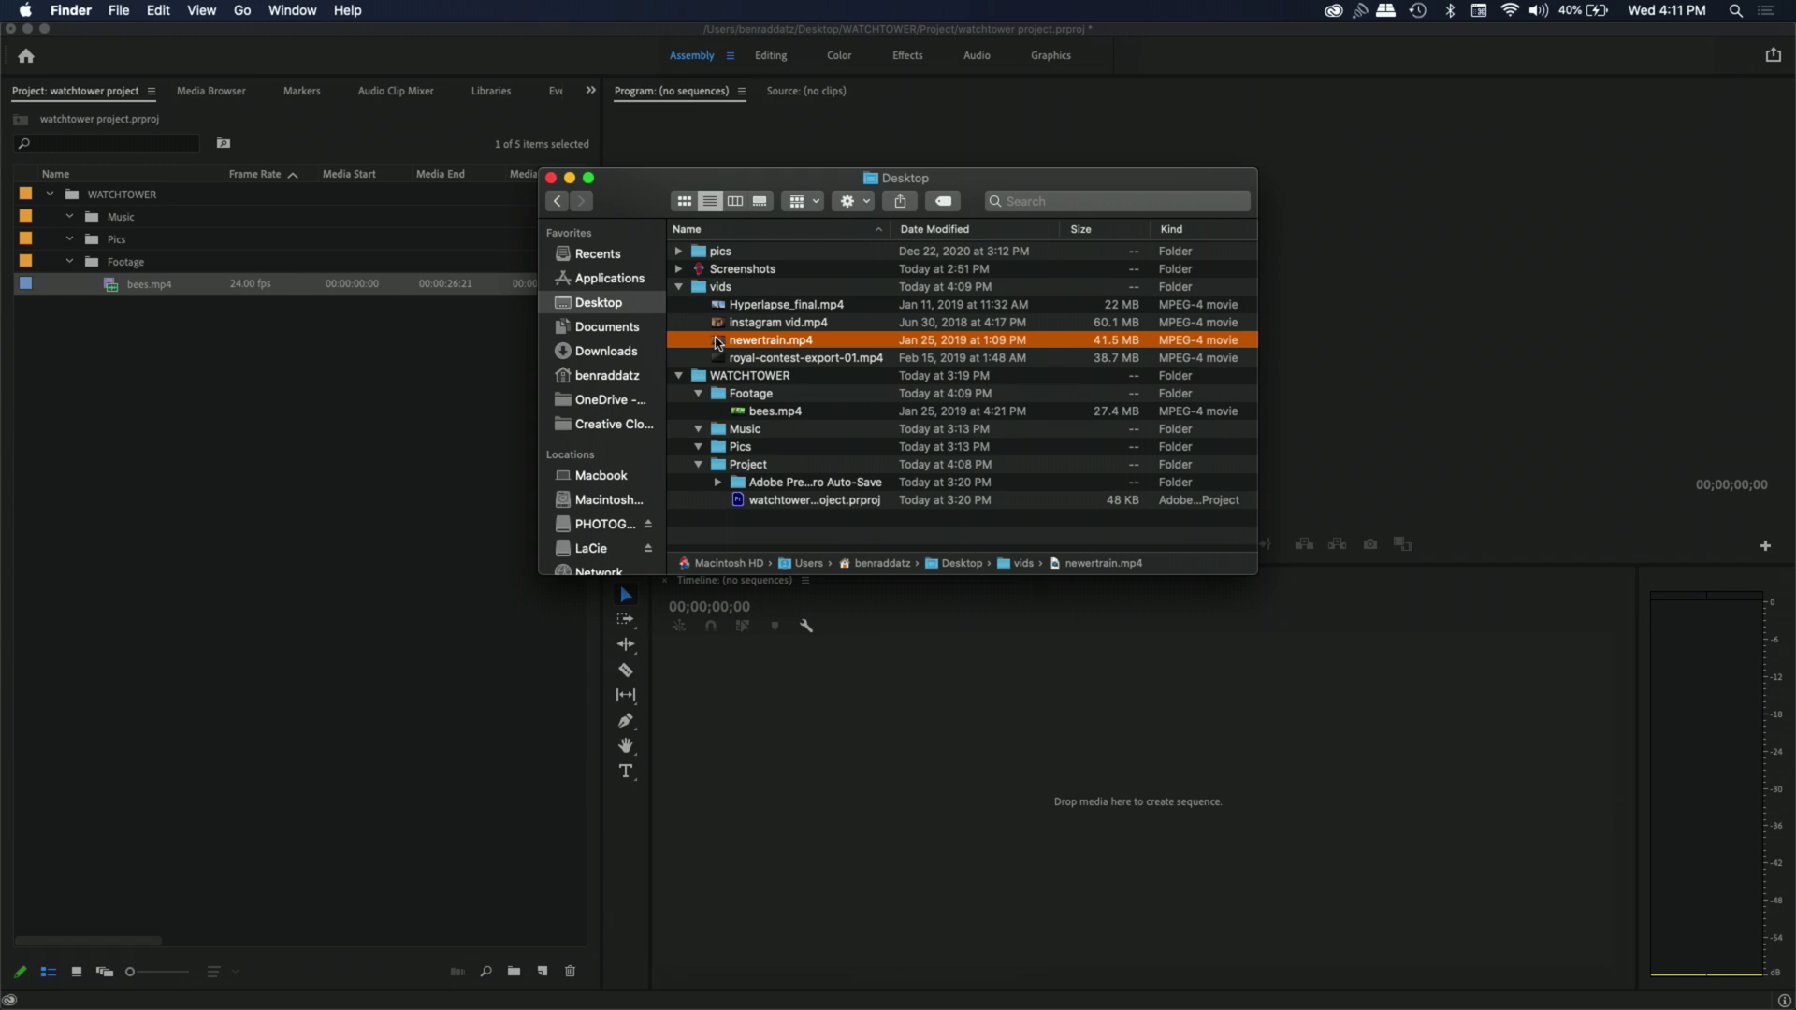
Move Hyperlapse_final.mp4 from vids into WATCHTOWER's Footage folder, then return to Premiere Pro
left_click(723, 313)
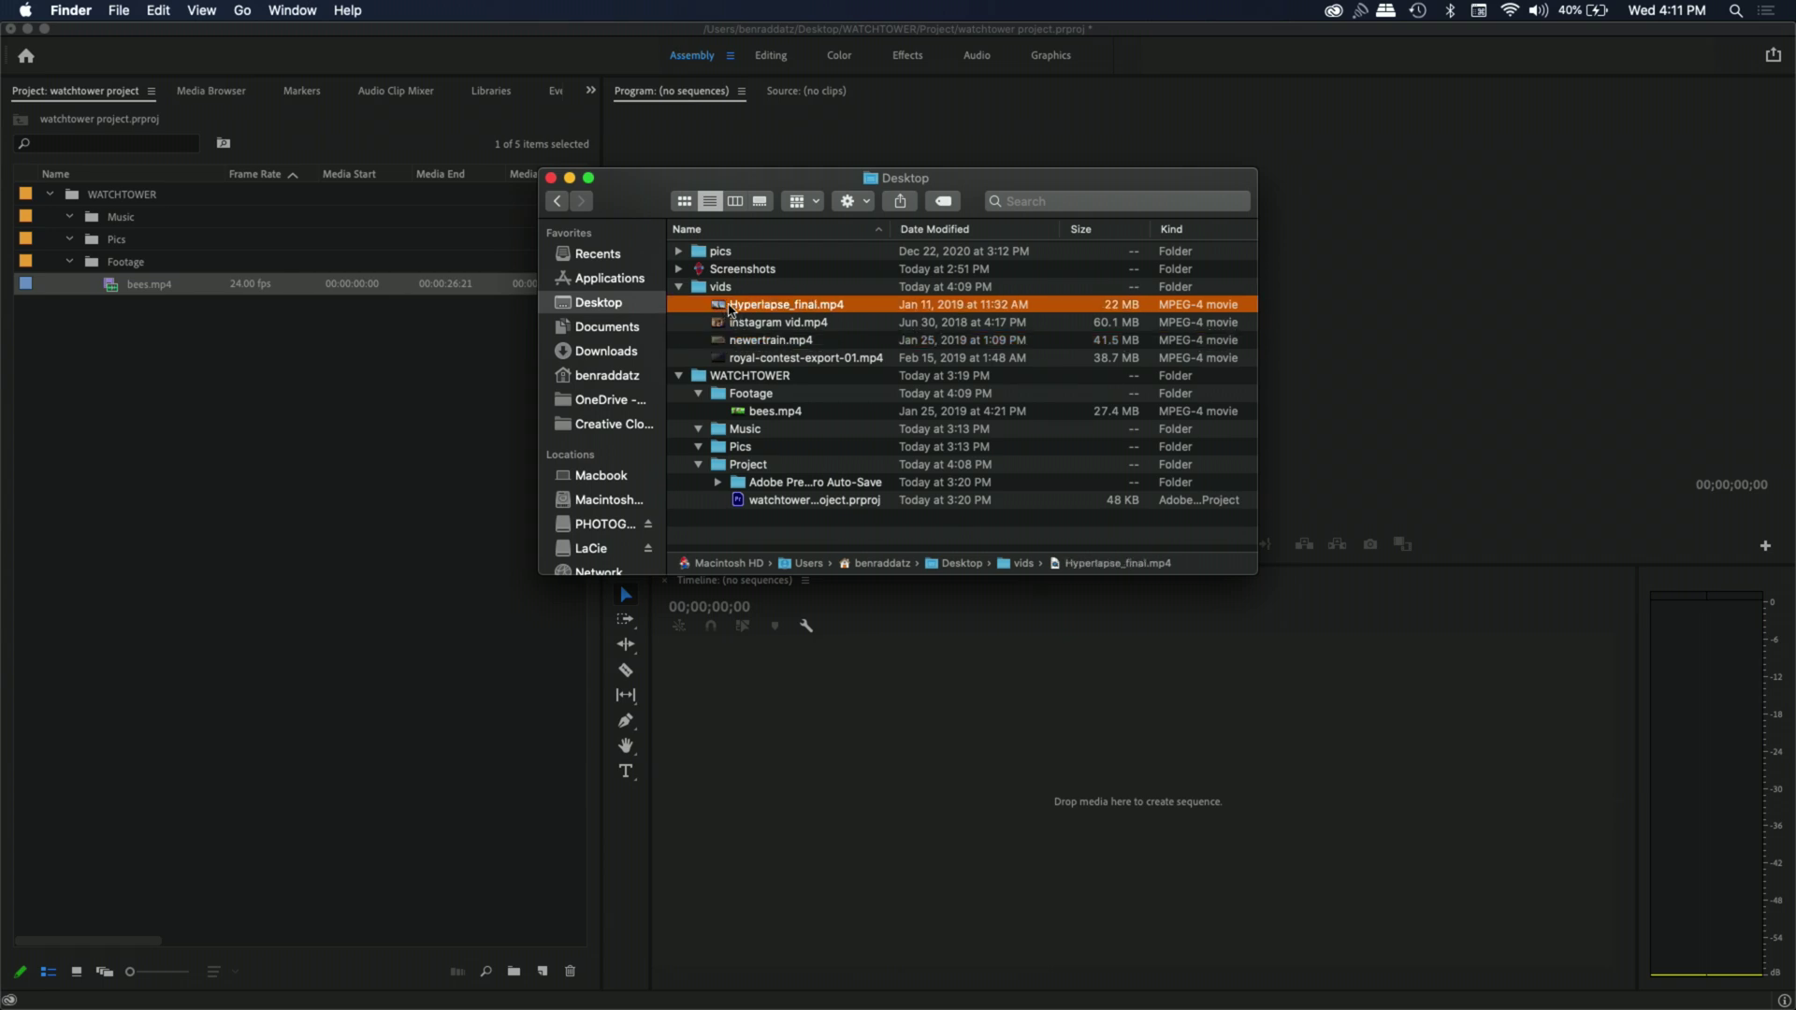
left_click_drag(726, 311, 754, 401)
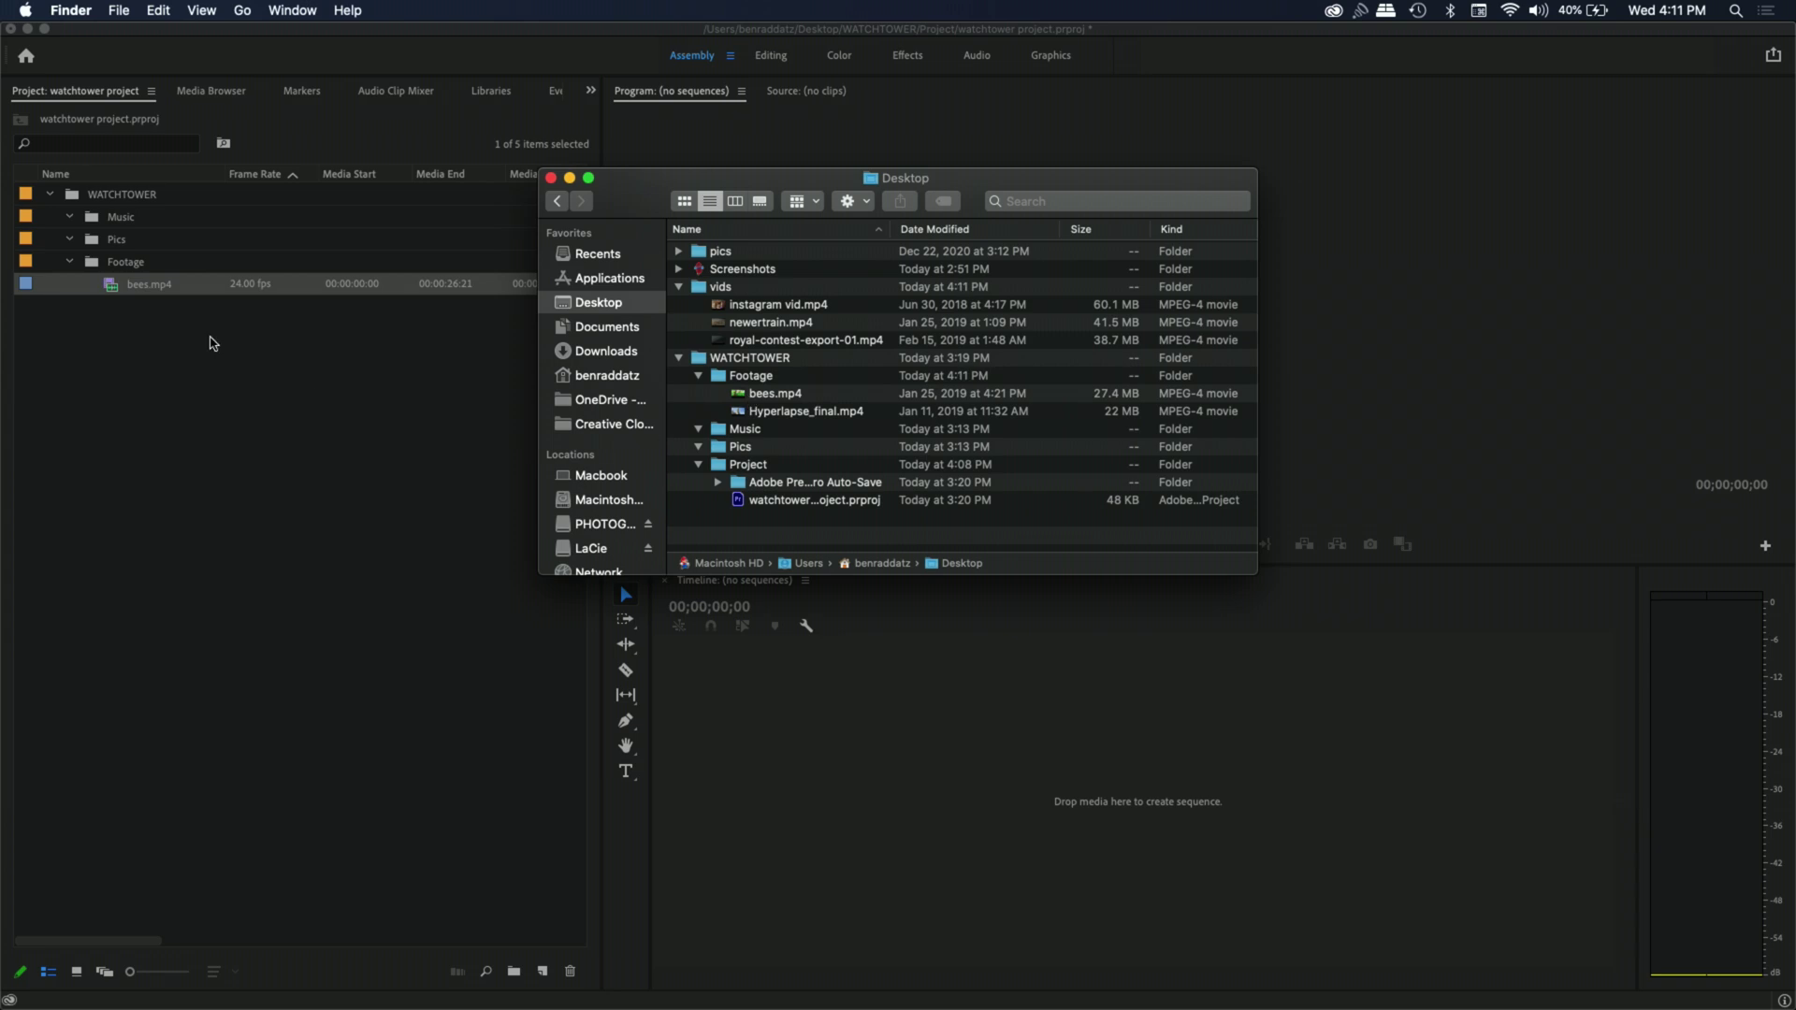
left_click(121, 274)
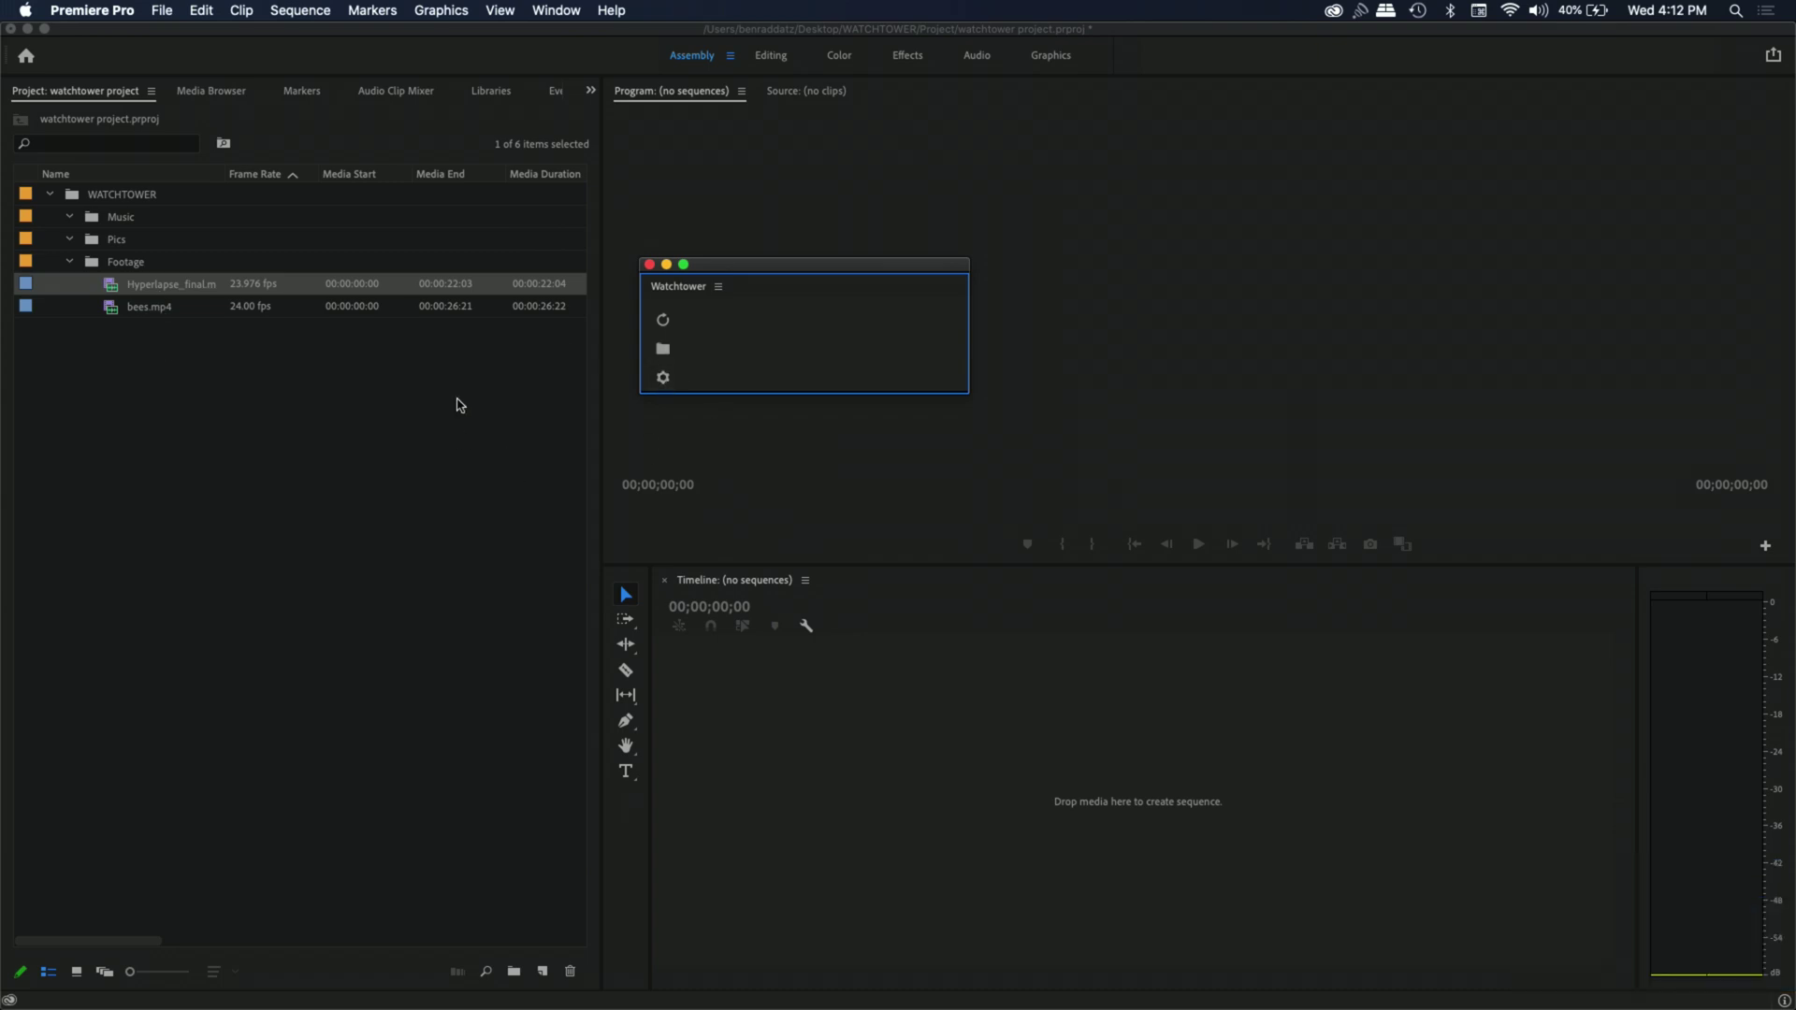
left_click(664, 378)
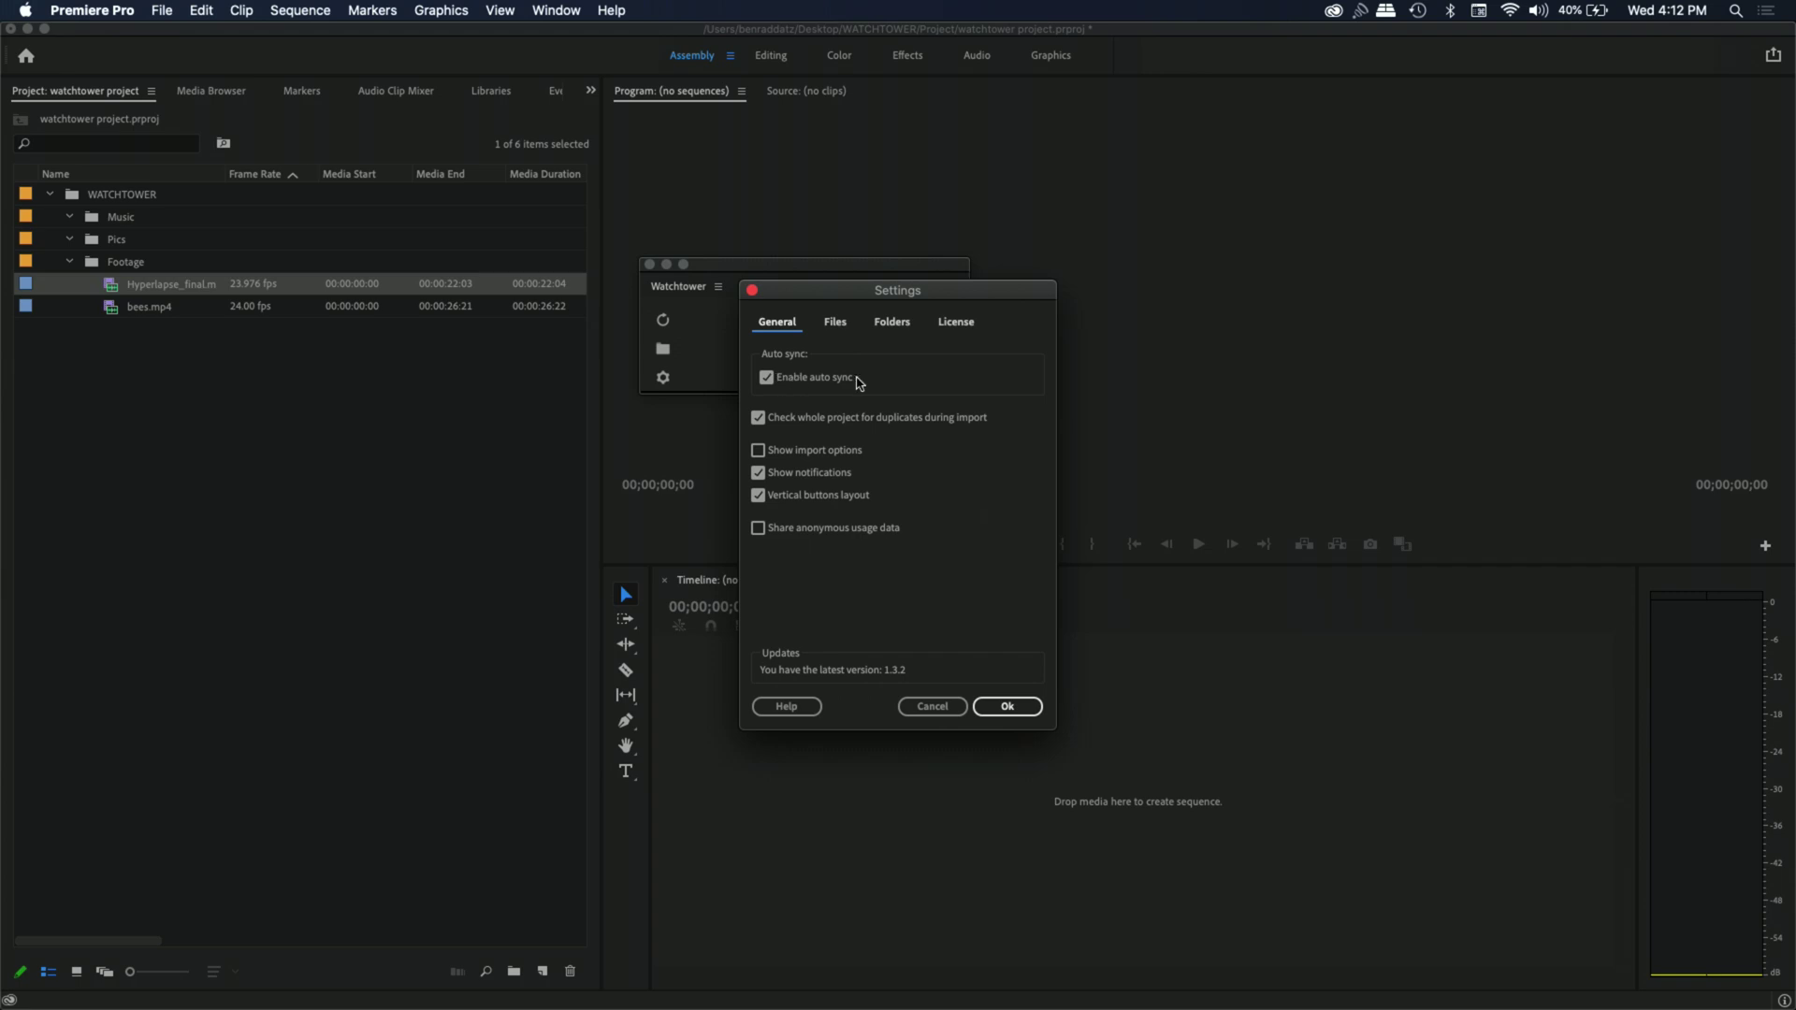
key("Return")
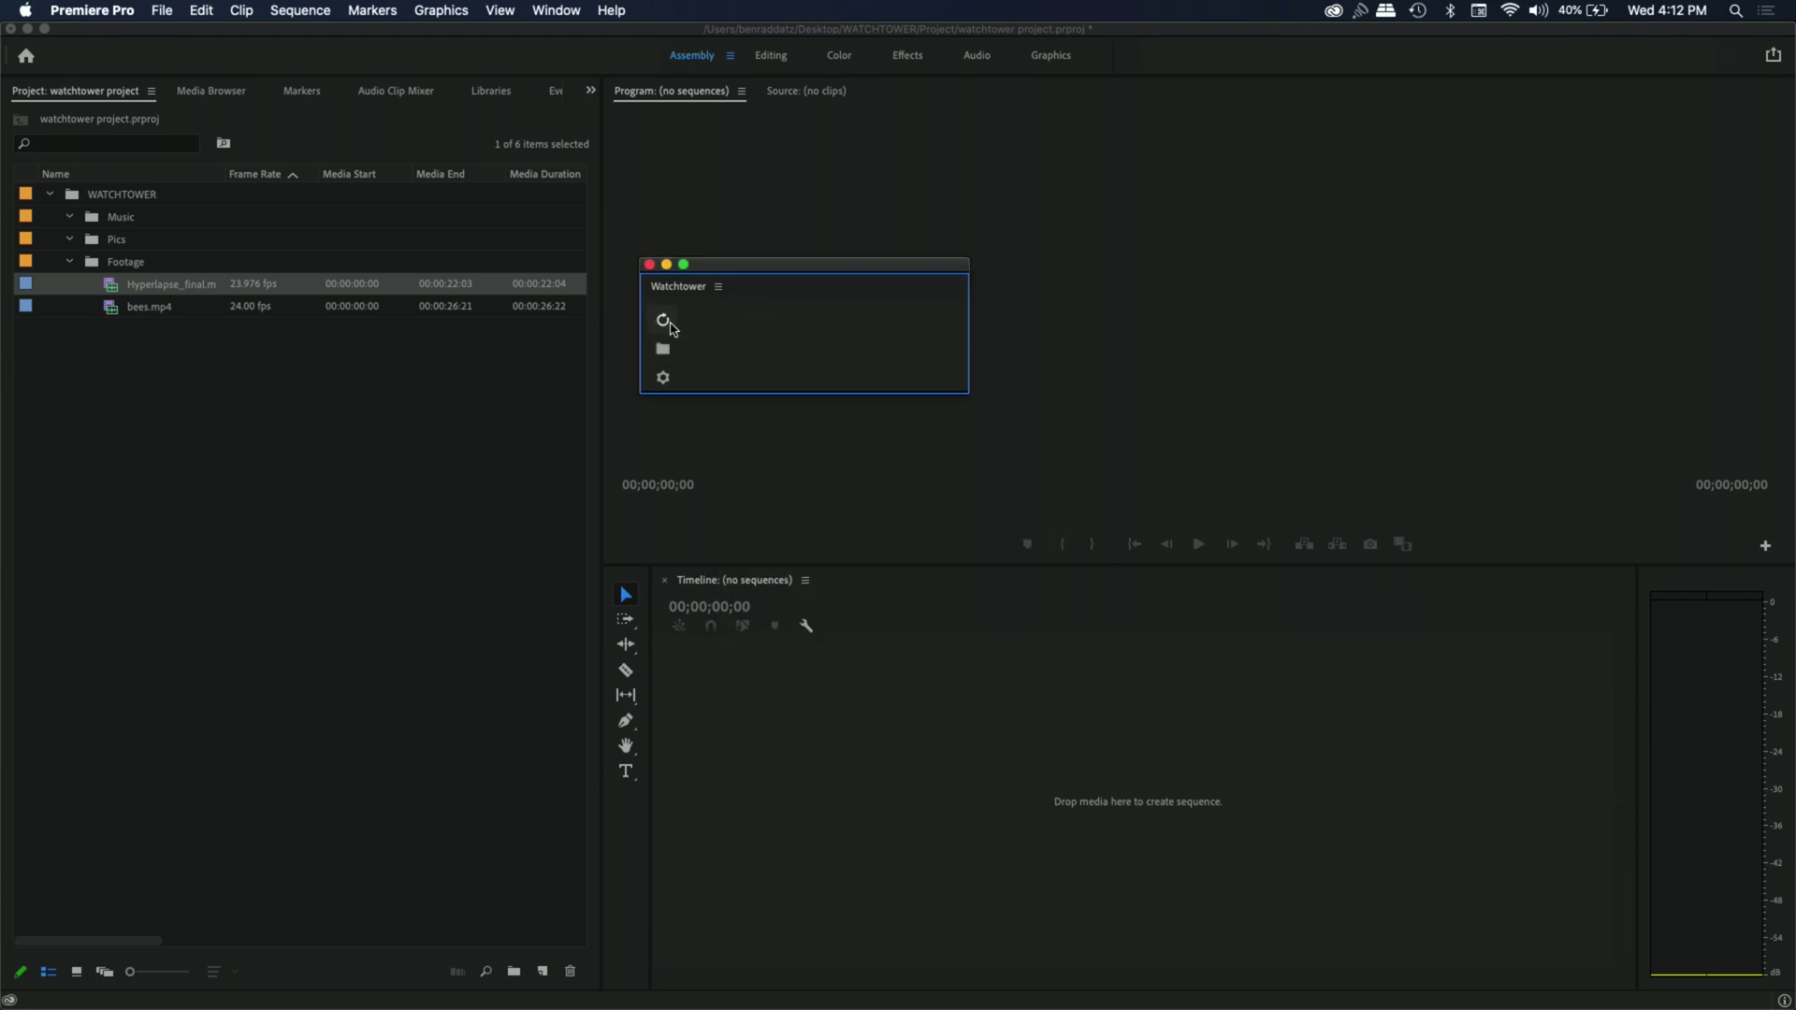
left_click(669, 322)
left_click(663, 377)
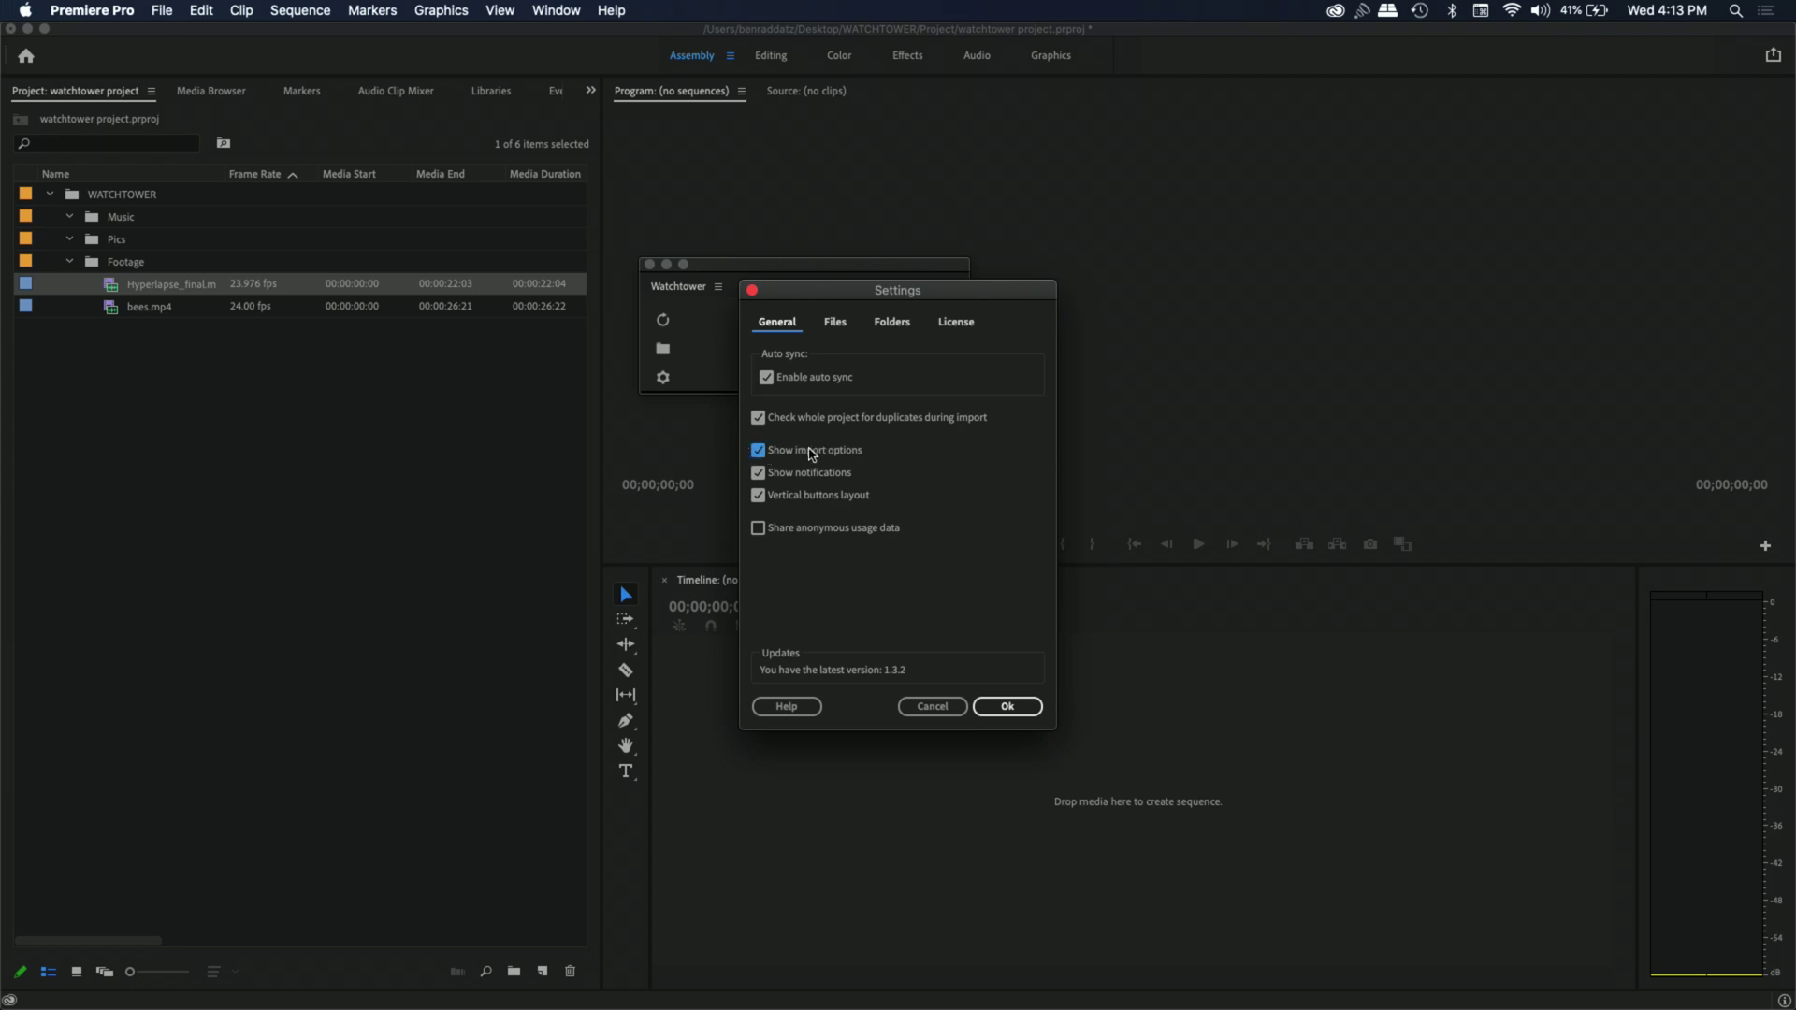
Enable Show import options on the General tab of Watchtower's settings
left_click(784, 472)
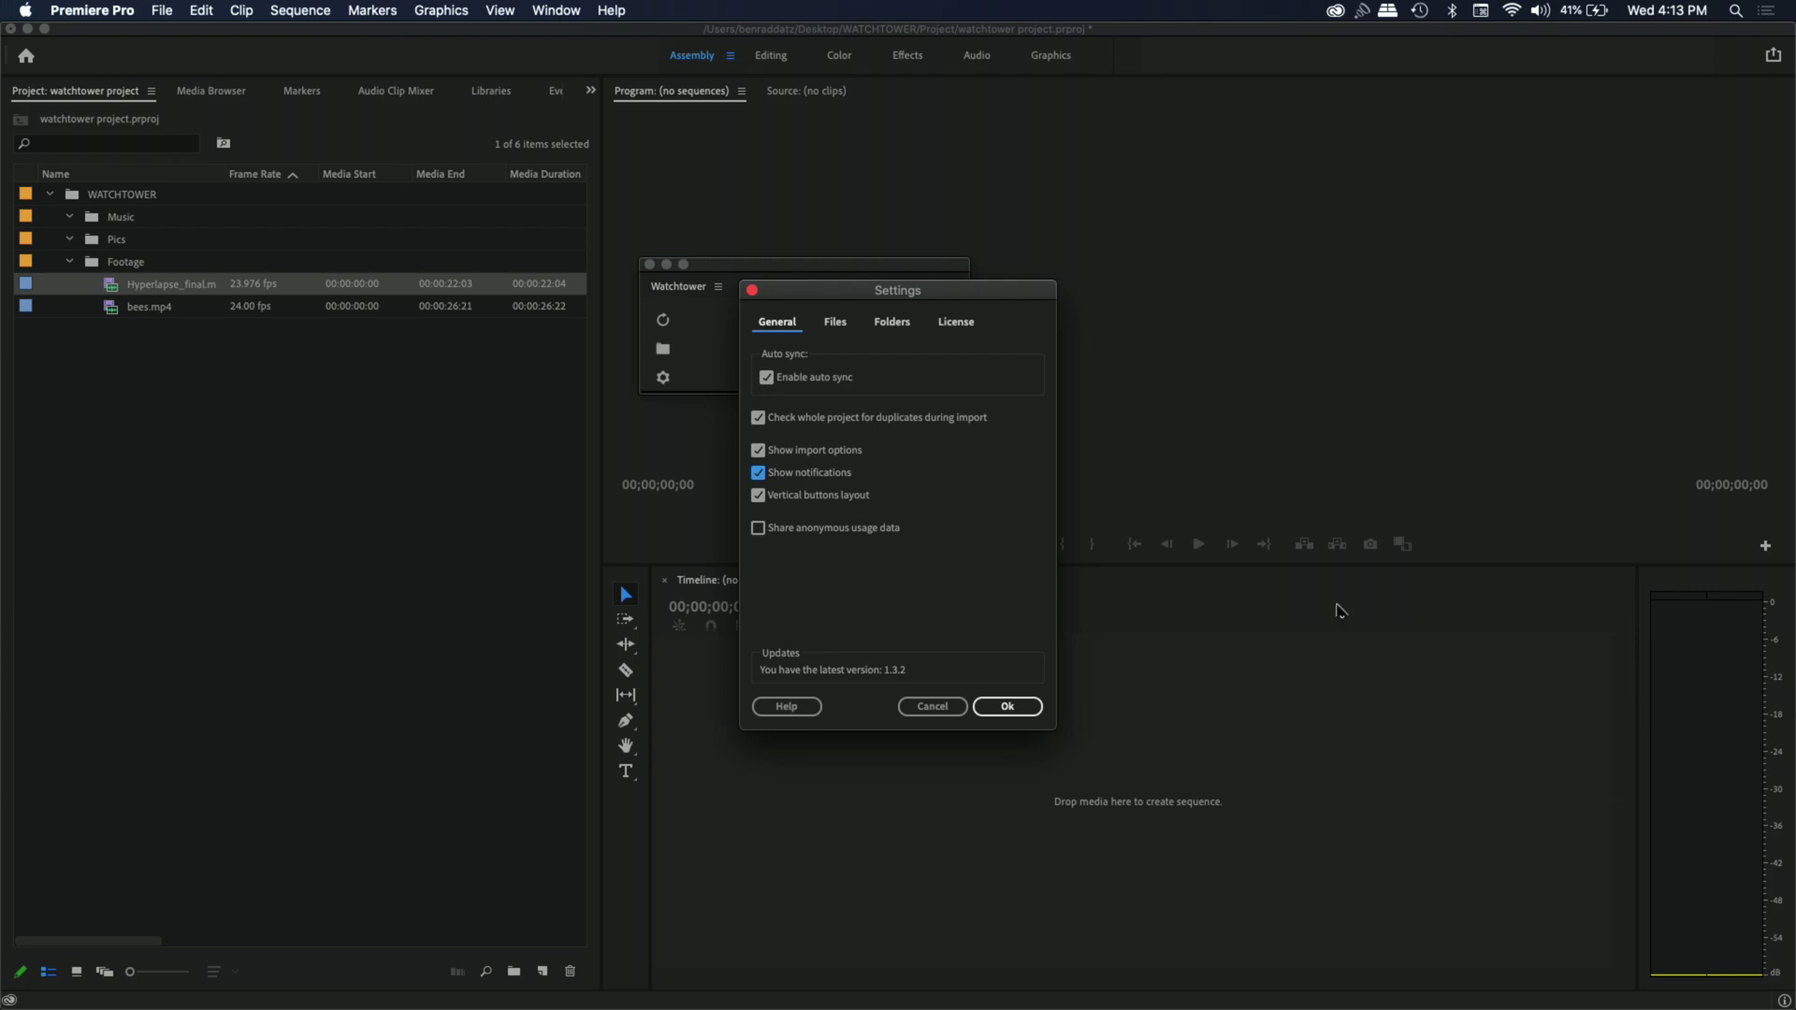